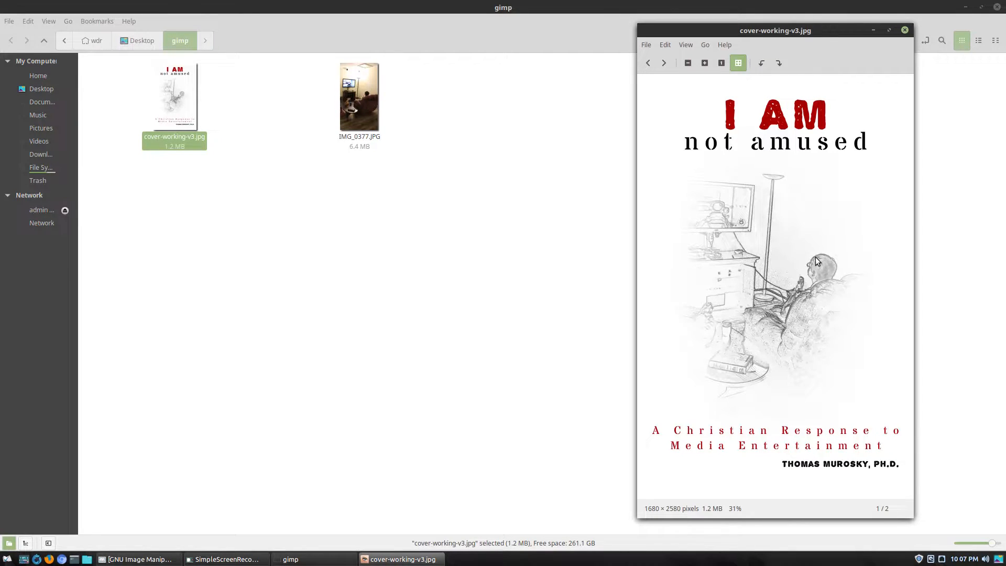
Step: Open the photo IMG_0377.JPG in the image viewer and place its window where it can be seen
double_click(373, 114)
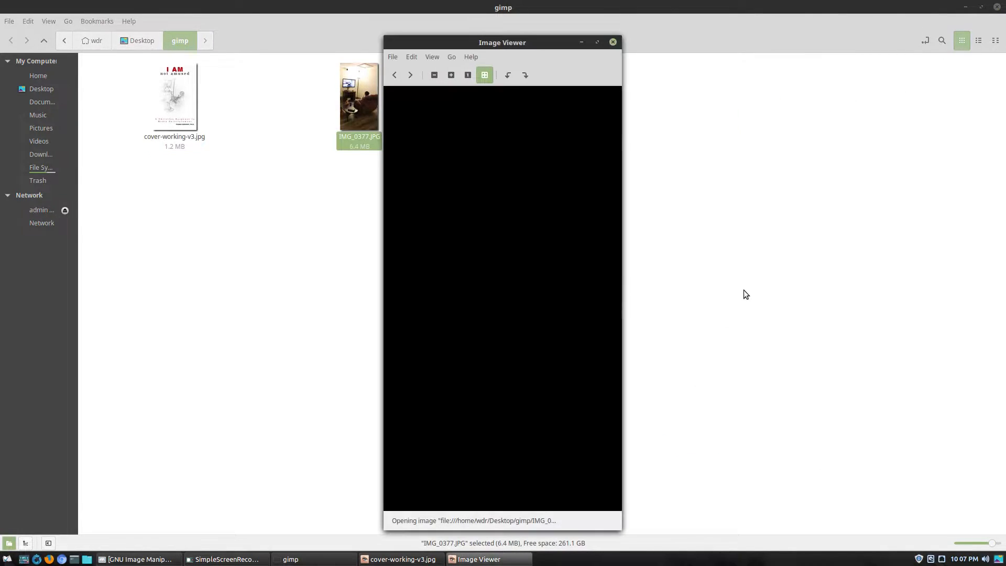
drag(522, 41, 441, 49)
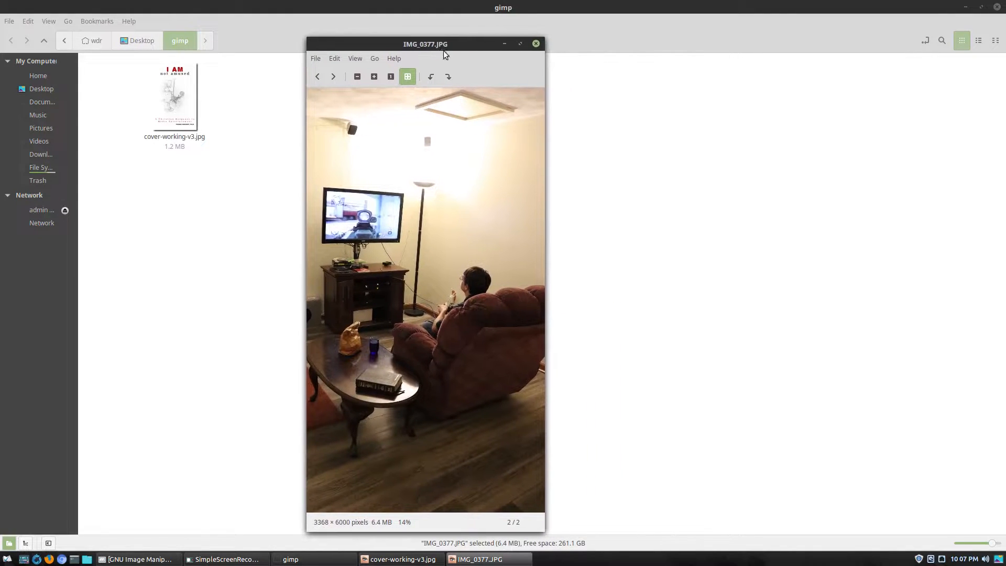
mouse_move(488, 561)
drag(448, 45, 588, 60)
right_click(190, 98)
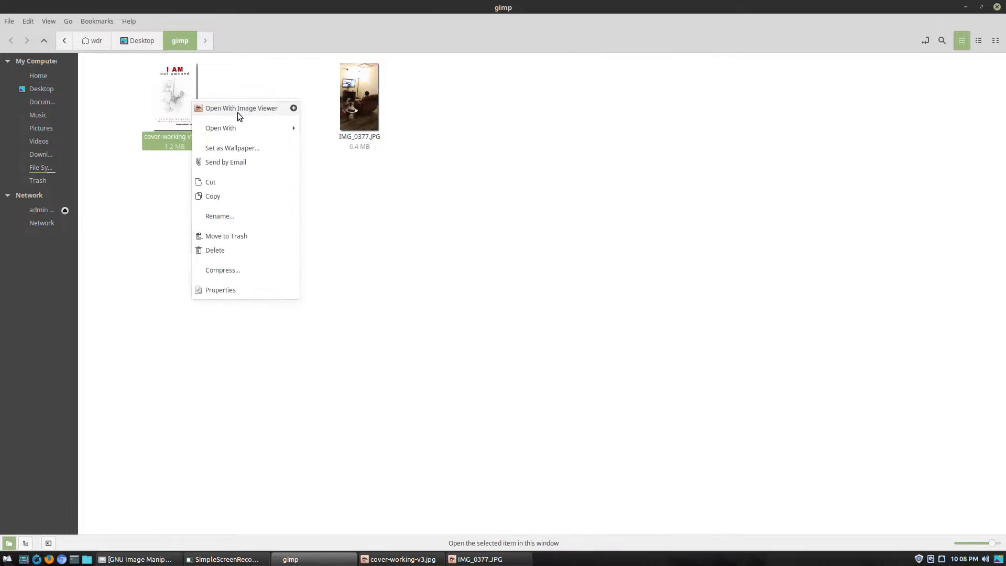
mouse_move(257, 131)
click(594, 379)
Step: Show the IMG_0377.JPG photo and the cover-working-v3.jpg cover side by side in their viewer windows
click(474, 558)
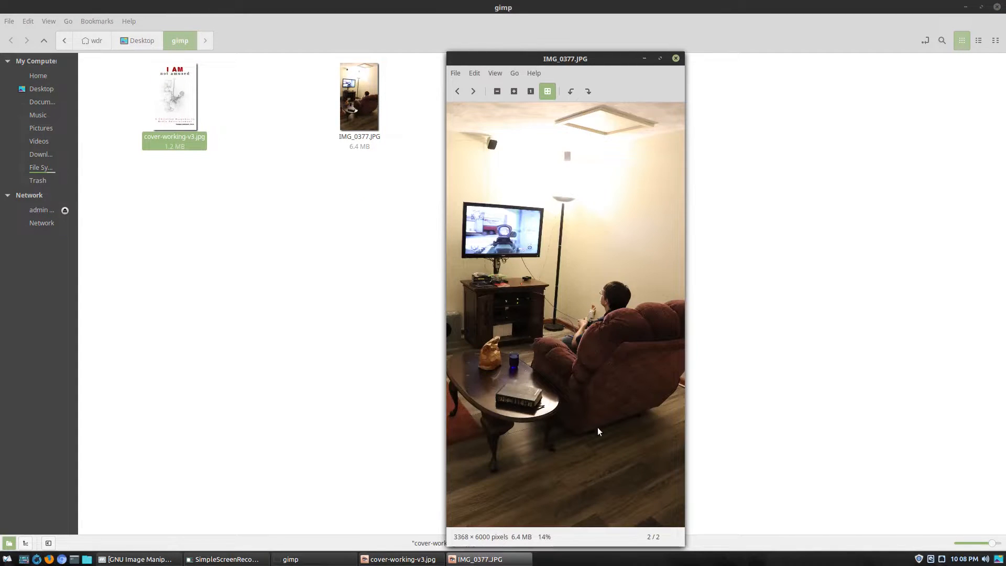
click(403, 559)
drag(567, 57, 405, 30)
drag(806, 31, 783, 23)
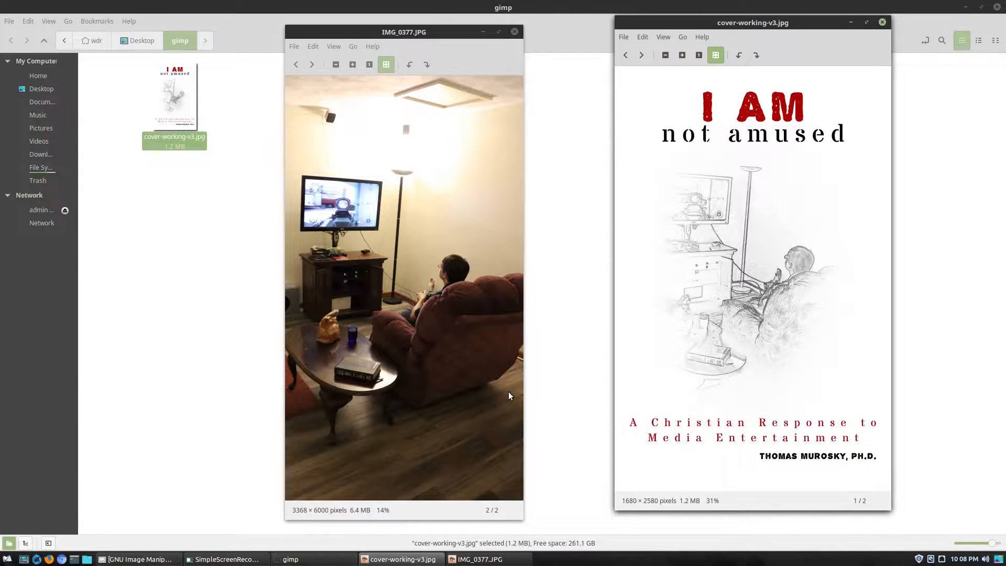
Step: Compare the floor lamp and television area up close in the original photo and in the sketched cover
click(399, 226)
scroll(398, 226, up, 3)
scroll(398, 226, up, 4)
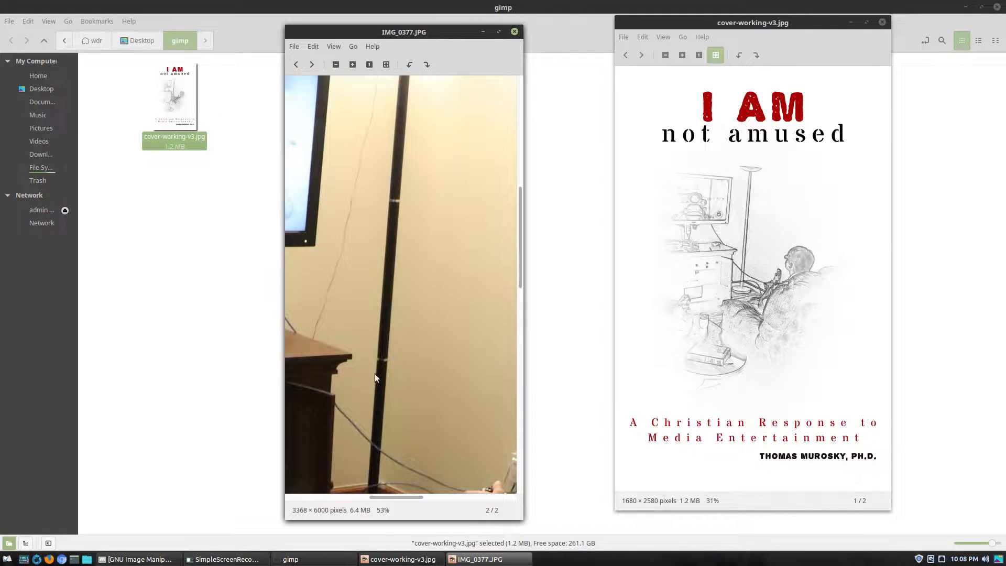
scroll(750, 217, up, 6)
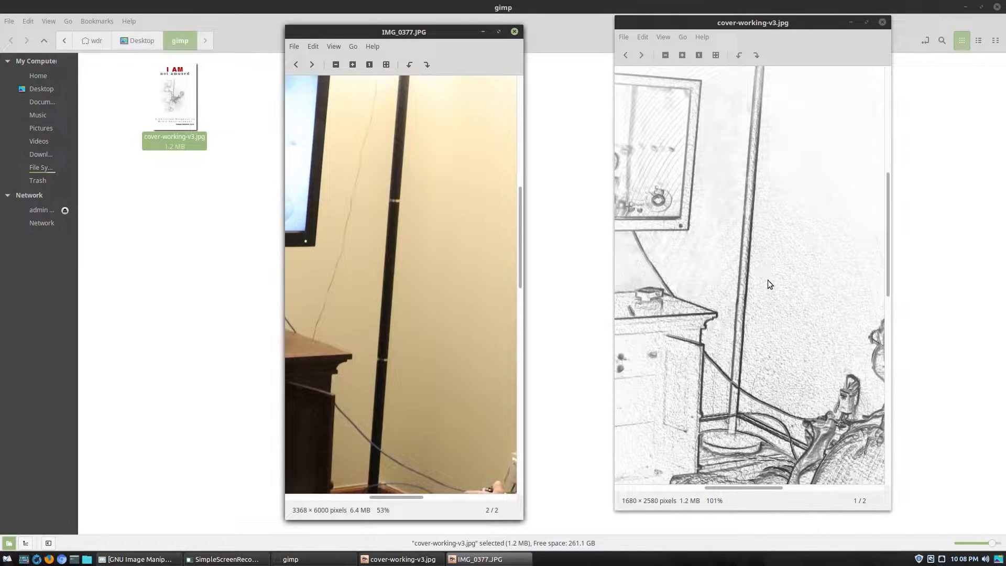
scroll(770, 291, down, 3)
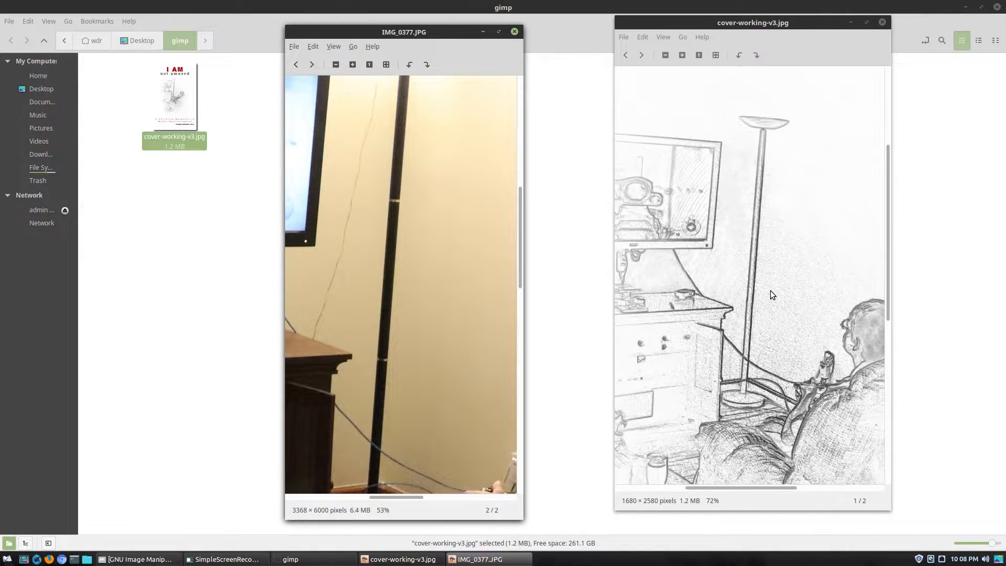
scroll(457, 367, down, 3)
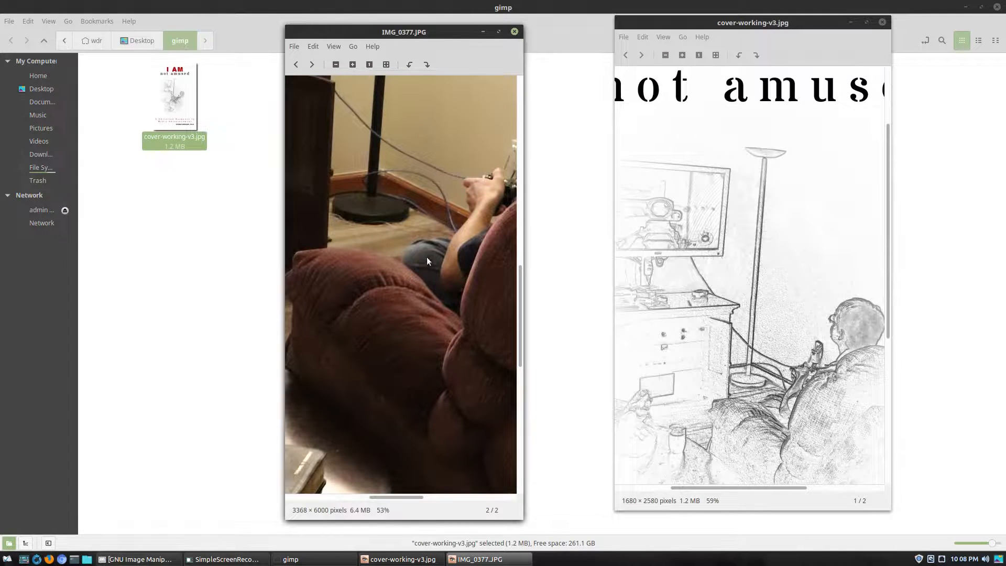
scroll(427, 257, up, 3)
drag(404, 206, 551, 540)
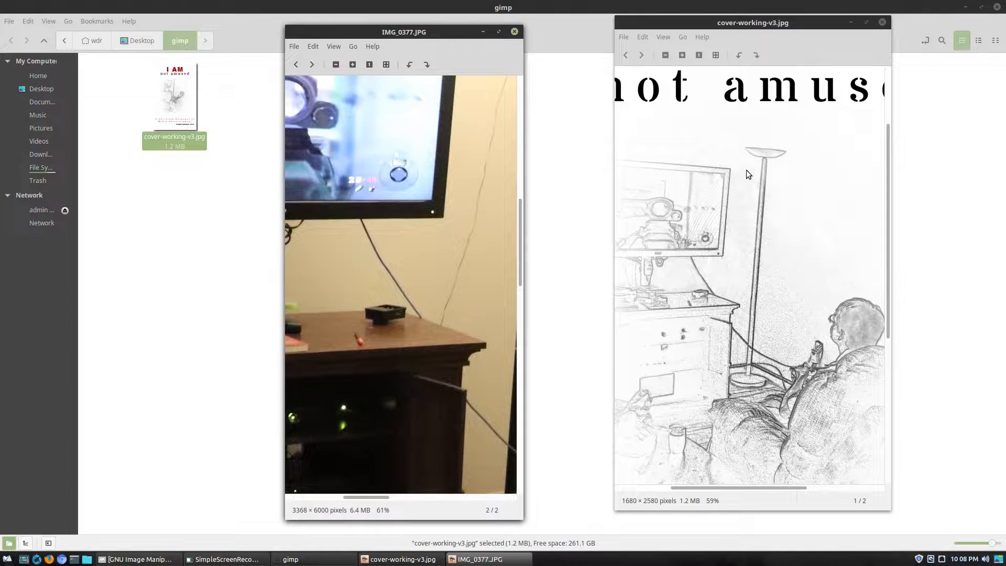
scroll(736, 262, up, 3)
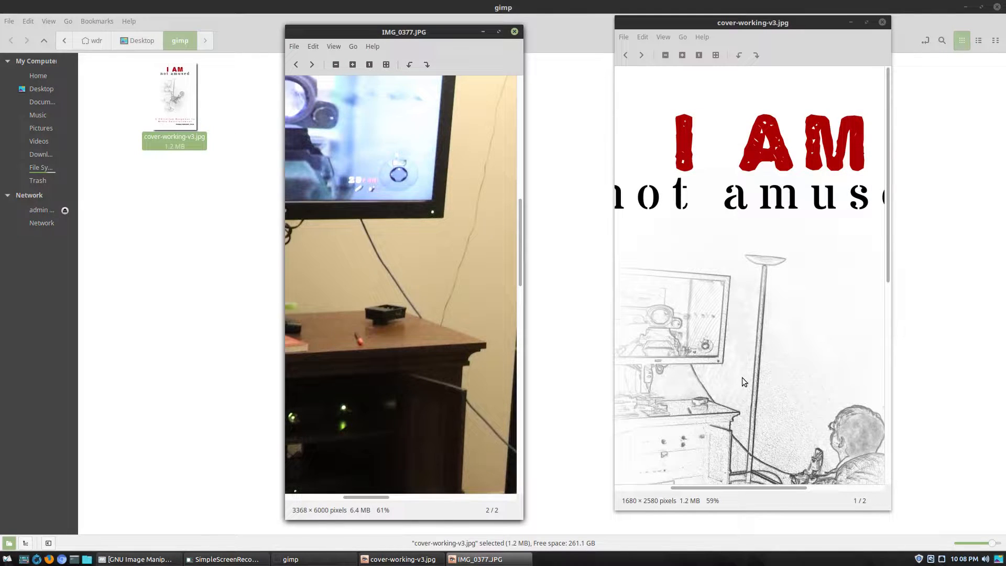
scroll(742, 377, up, 4)
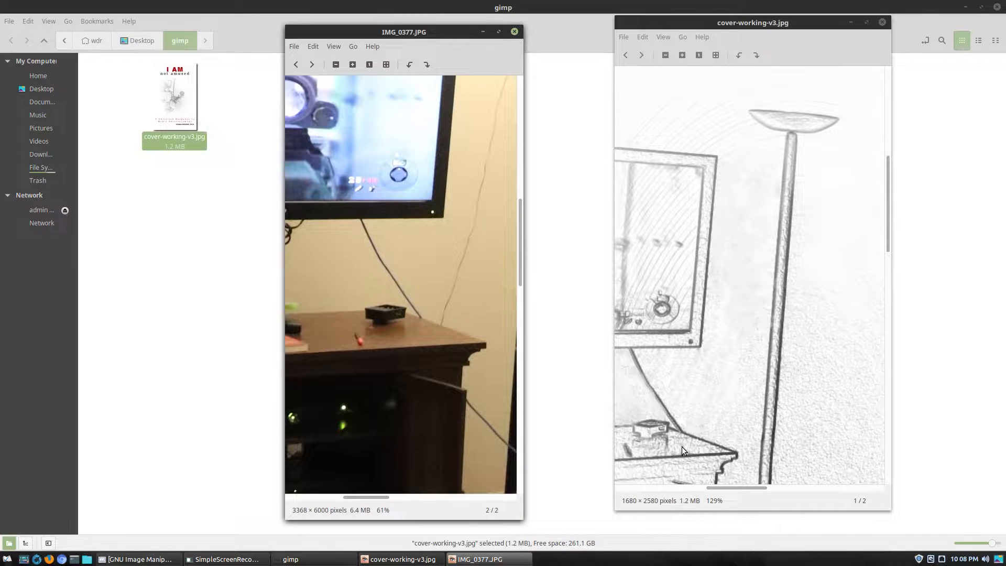
scroll(723, 332, down, 4)
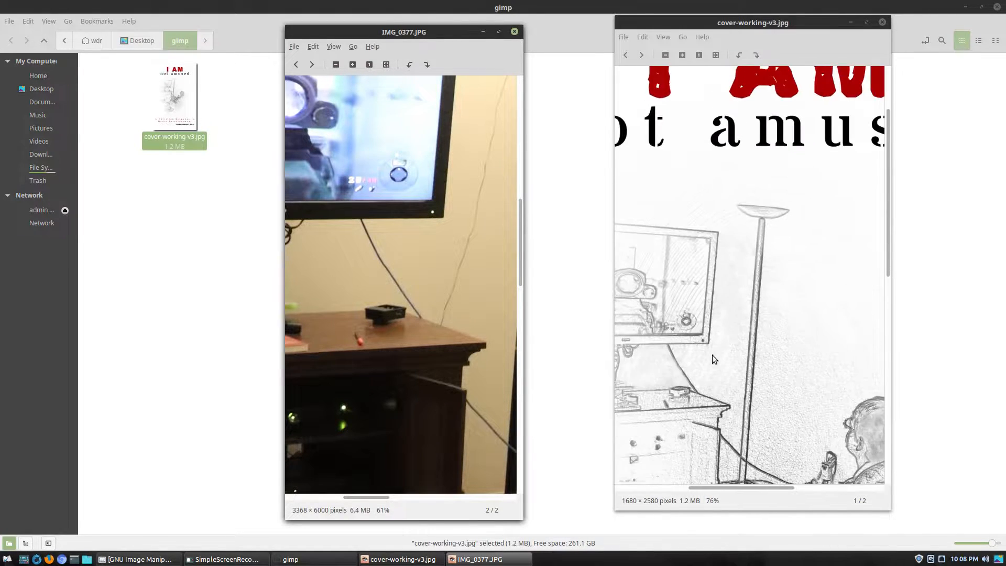
Step: Compare the cabinet, armchair and coffee table details of the photo with the cover sketch, ending with an overview of both images
drag(373, 363, 504, 273)
drag(411, 367, 453, 331)
mouse_move(646, 449)
mouse_down()
mouse_move(729, 358)
mouse_move(708, 292)
mouse_up()
drag(721, 375, 717, 298)
drag(396, 447, 463, 146)
drag(368, 427, 301, 375)
mouse_move(395, 346)
mouse_down()
mouse_move(265, 316)
mouse_move(294, 351)
mouse_move(302, 341)
mouse_move(273, 355)
mouse_move(373, 432)
mouse_up()
drag(747, 247, 717, 334)
mouse_move(813, 301)
mouse_down()
mouse_move(744, 328)
mouse_move(745, 315)
mouse_up()
scroll(744, 316, down, 5)
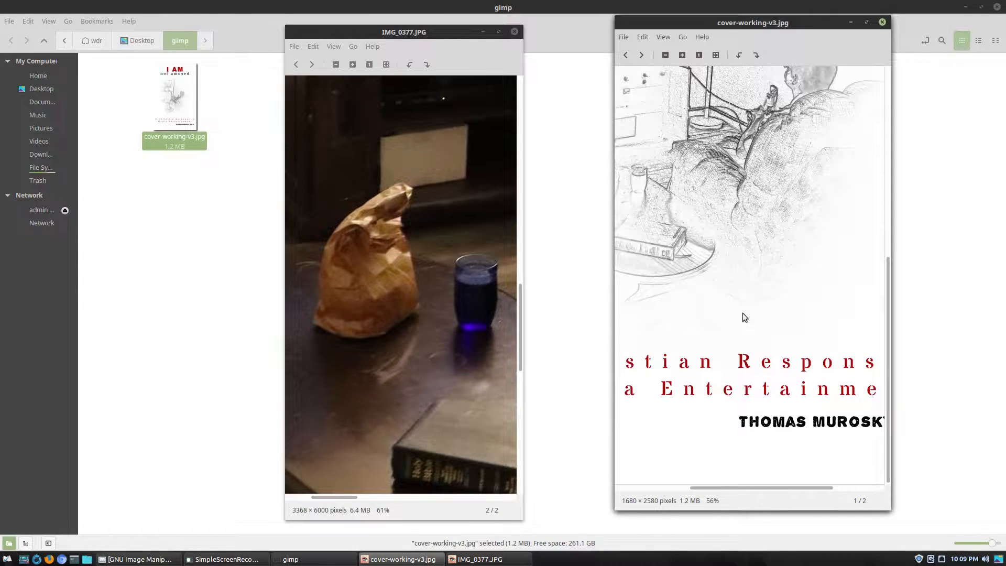
scroll(742, 313, down, 5)
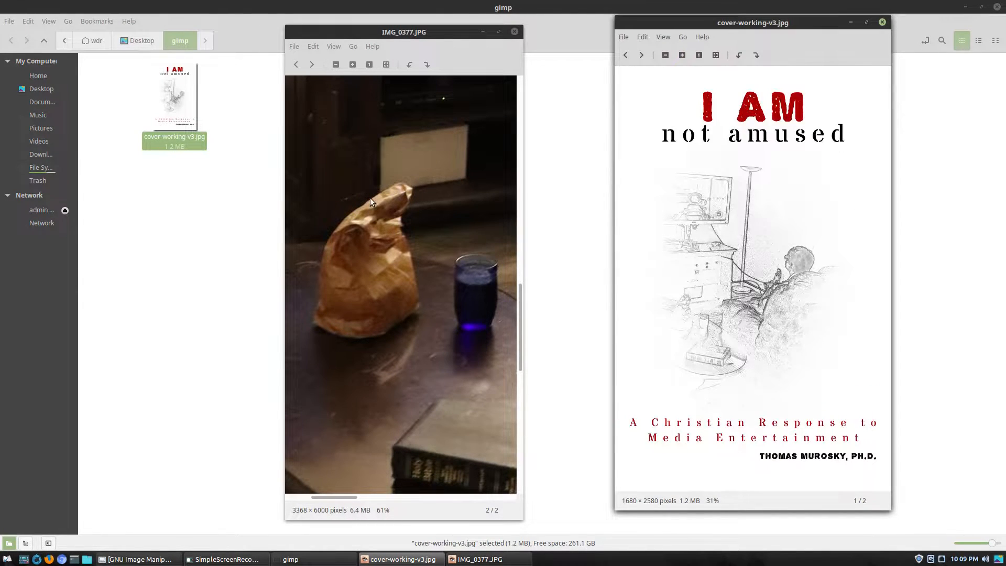
scroll(379, 226, down, 6)
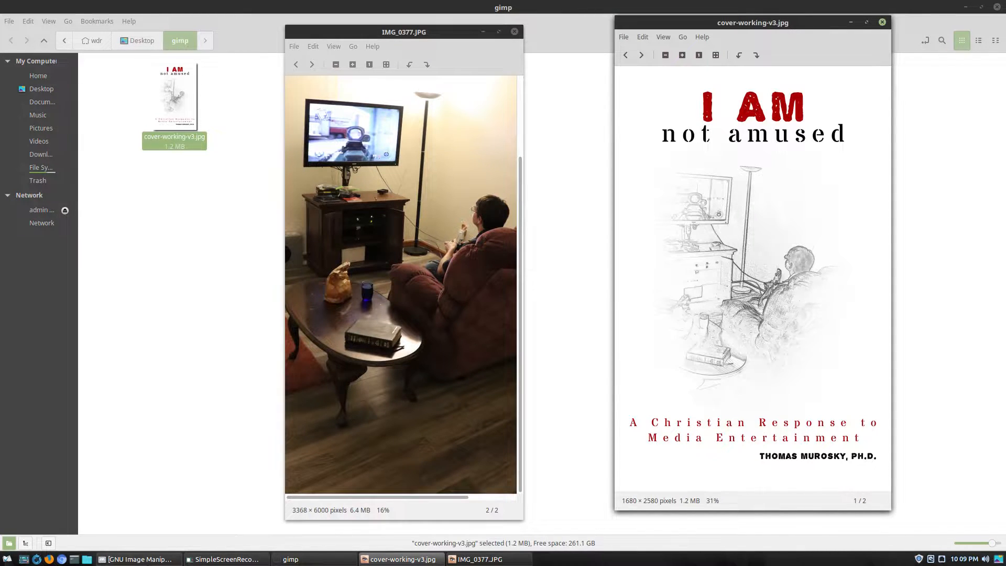
Step: Open IMG_0377.JPG from the file manager in GIMP and rotate it to its standard orientation on import
click(128, 561)
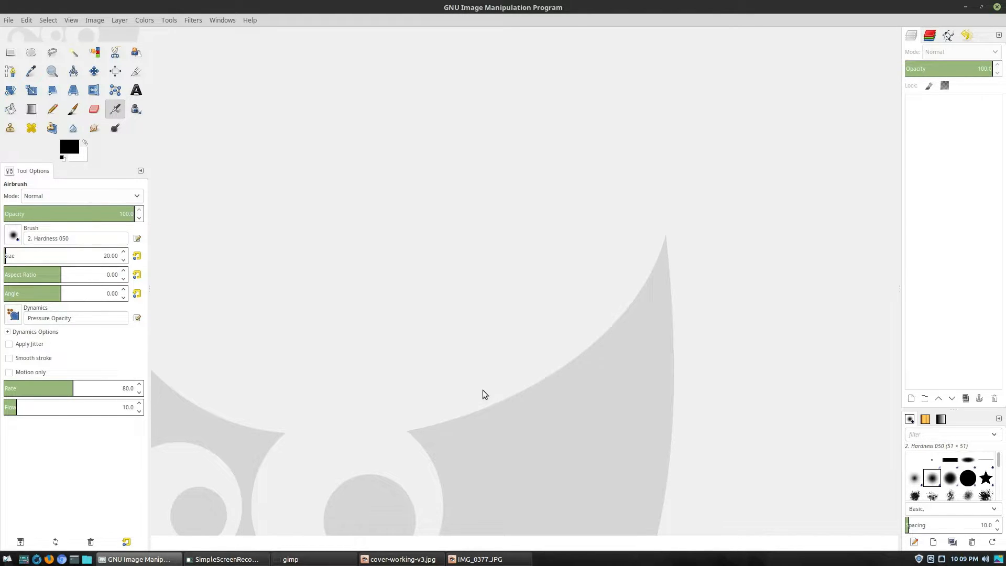
click(291, 560)
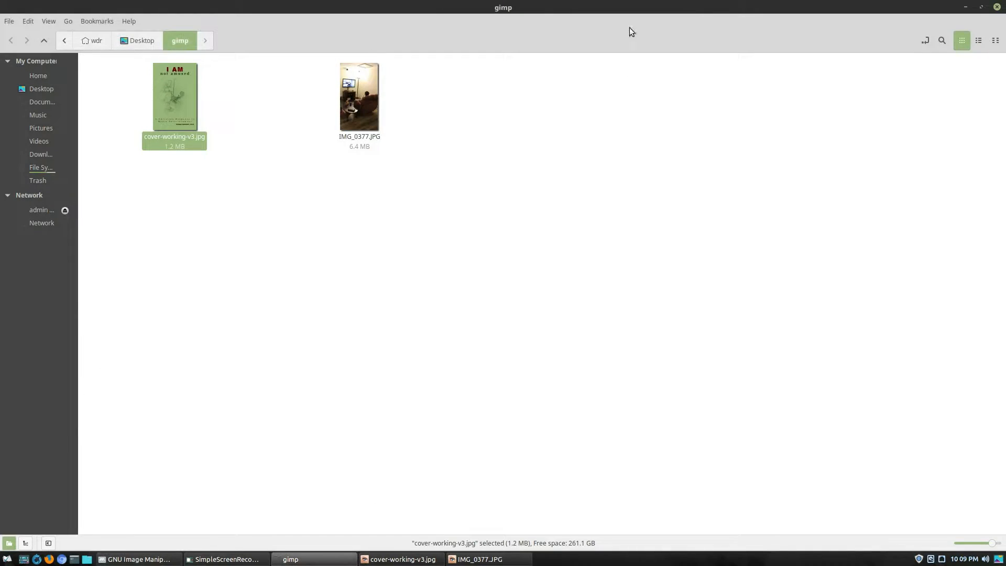
drag(354, 115, 405, 308)
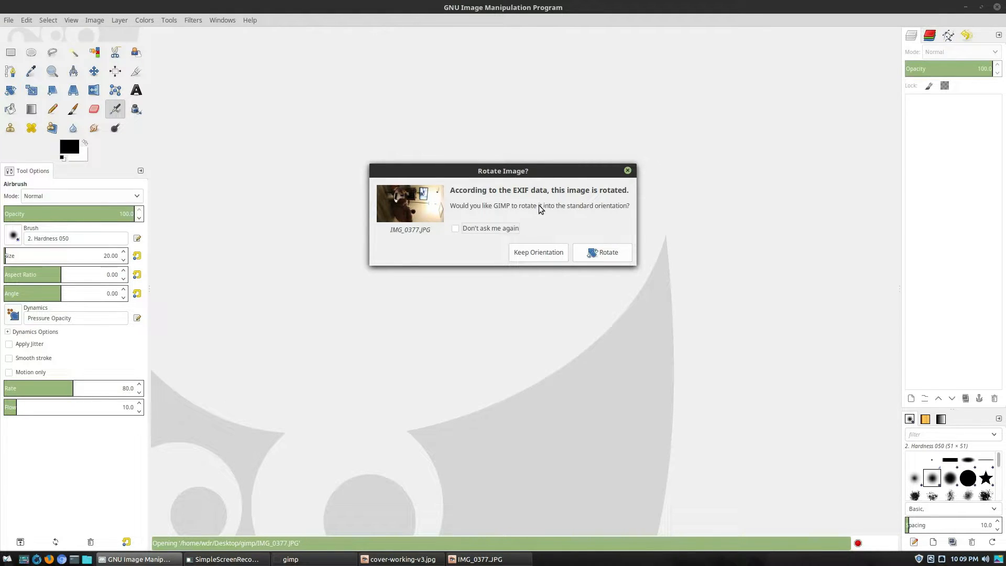
click(624, 252)
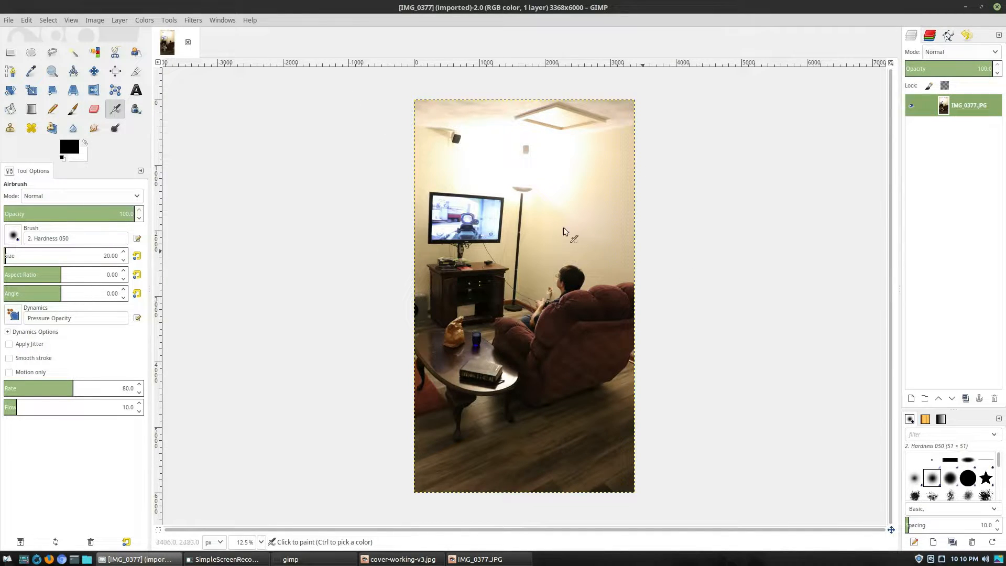
click(126, 22)
mouse_move(90, 20)
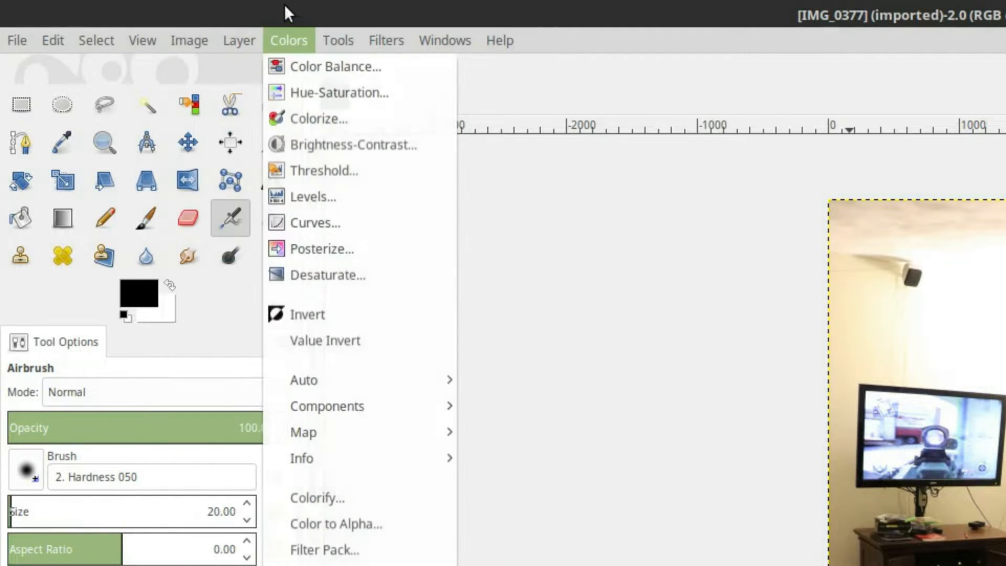
mouse_move(230, 39)
mouse_move(295, 342)
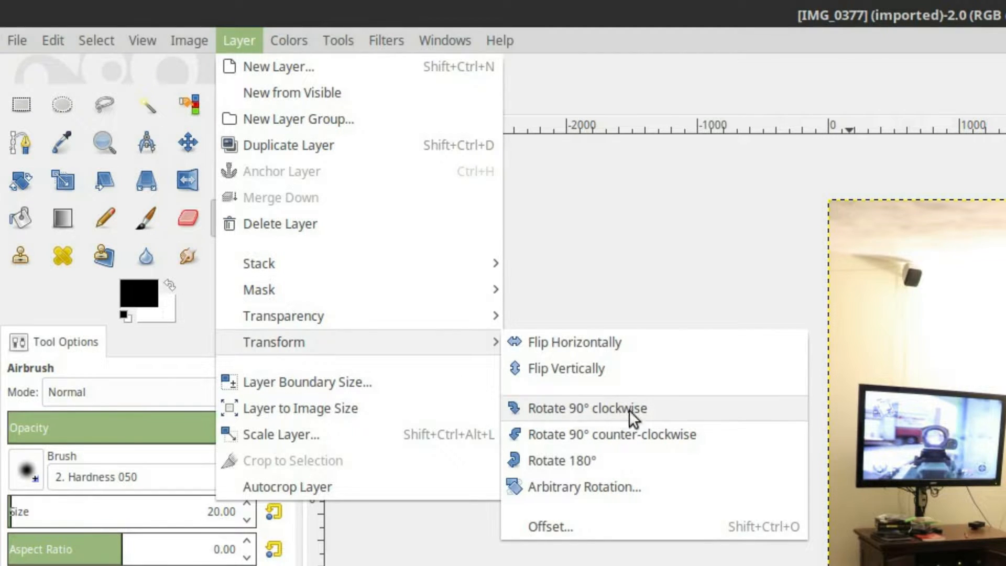
click(1003, 413)
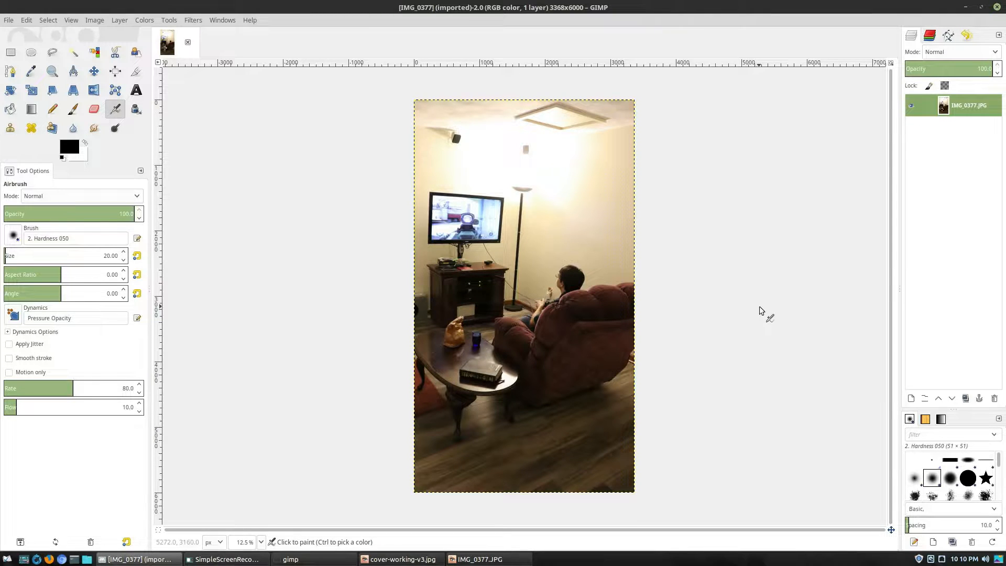
Step: Duplicate the IMG_0377.JPG layer, hide the original and make the copy the active layer
right_click(971, 104)
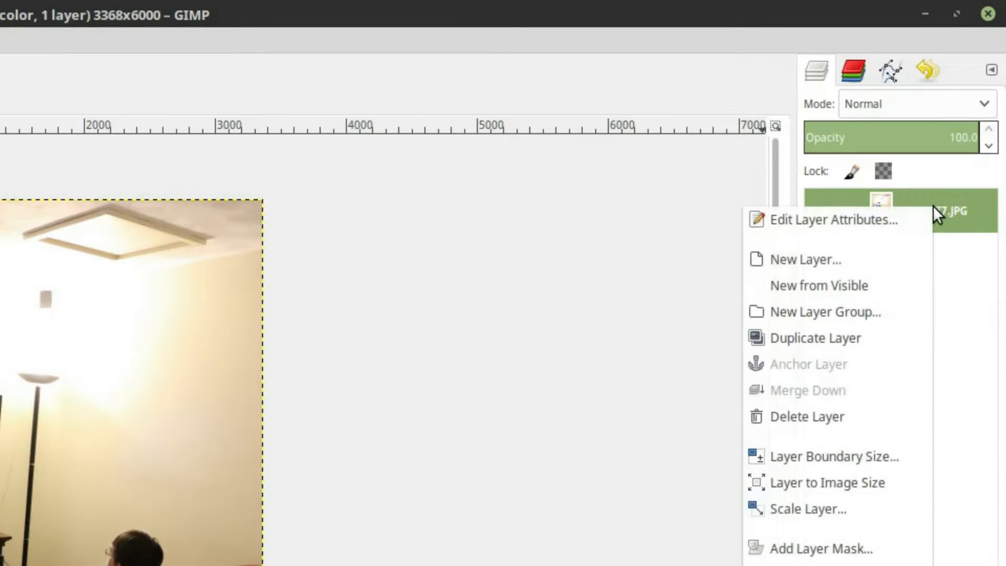
click(879, 342)
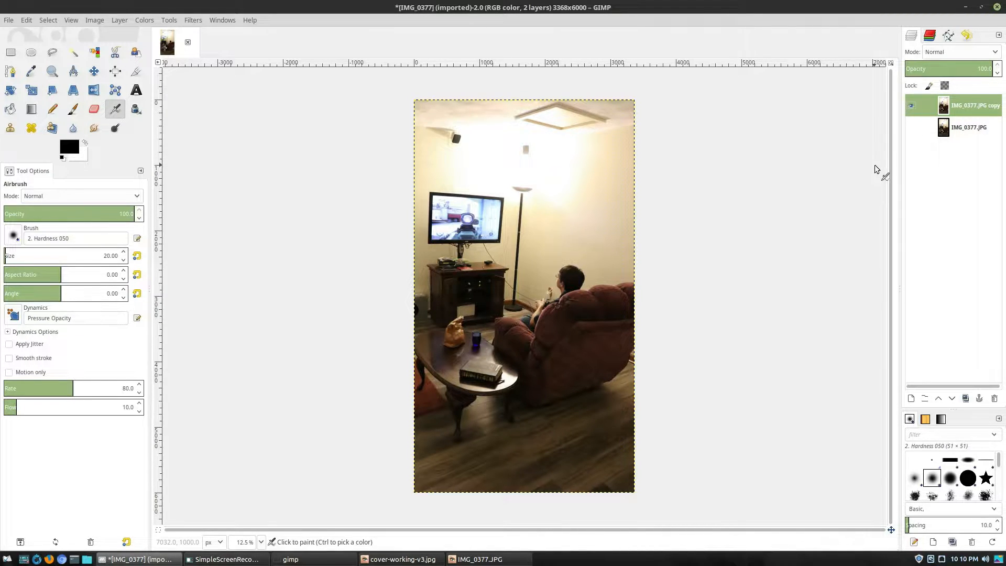
click(968, 131)
click(967, 109)
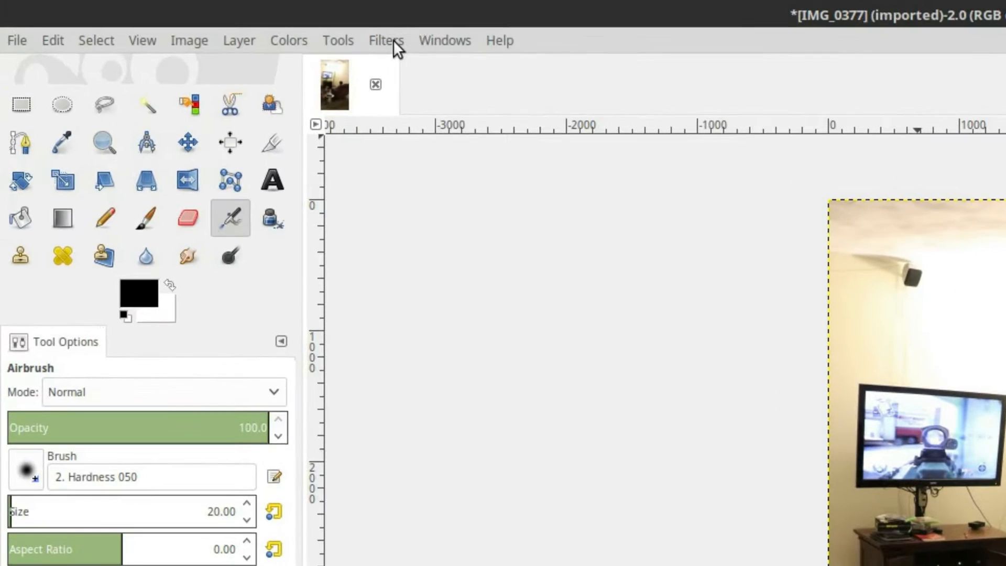
Step: Start the Emboss distortion filter on the layer copy and move its dialog clear of the photo
click(197, 20)
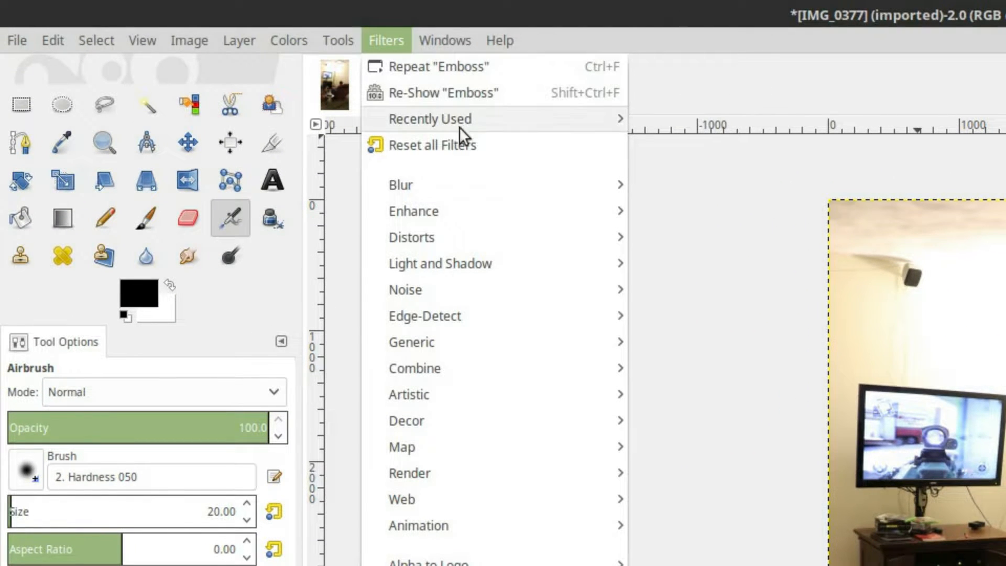
mouse_move(455, 245)
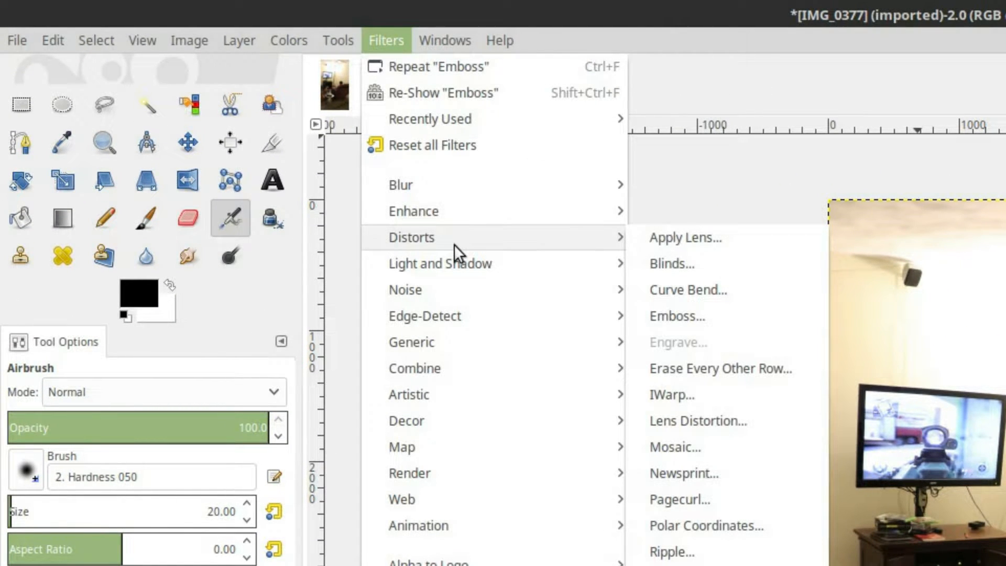
click(683, 318)
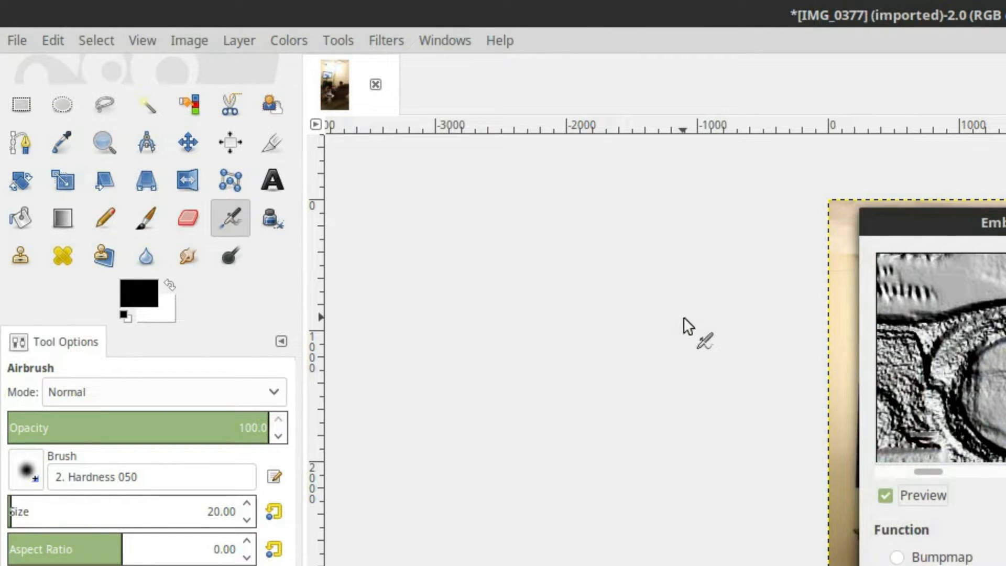
drag(970, 220, 561, 290)
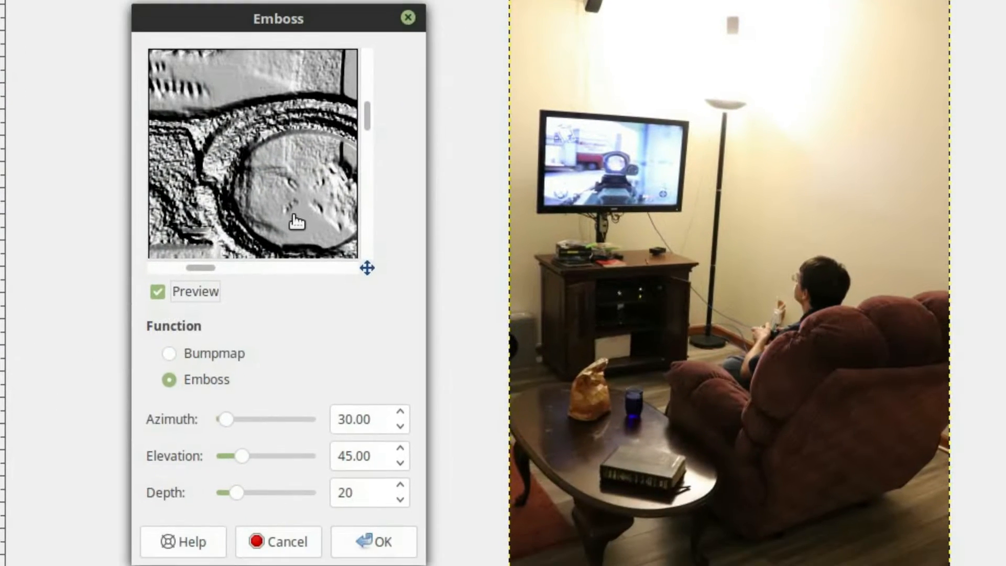
Step: Examine the Emboss preview on different parts of the photo around the television and its stand, ending at the gun scope
drag(615, 501, 586, 439)
drag(265, 165, 237, 152)
click(157, 290)
click(157, 291)
drag(244, 205, 192, 34)
drag(328, 171, 291, 31)
drag(201, 174, 418, 29)
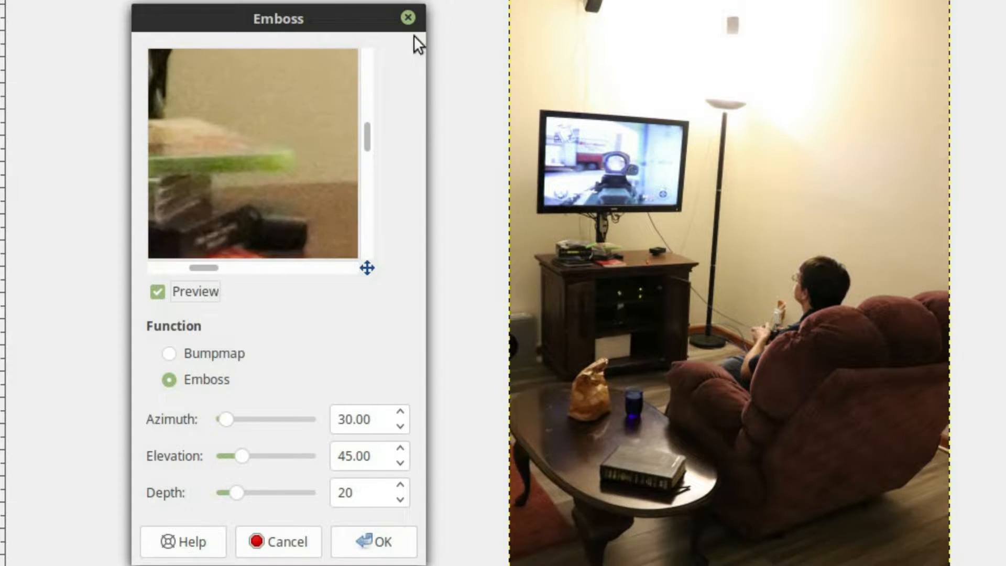
drag(234, 214, 316, 208)
drag(283, 154, 232, 289)
drag(288, 129, 281, 198)
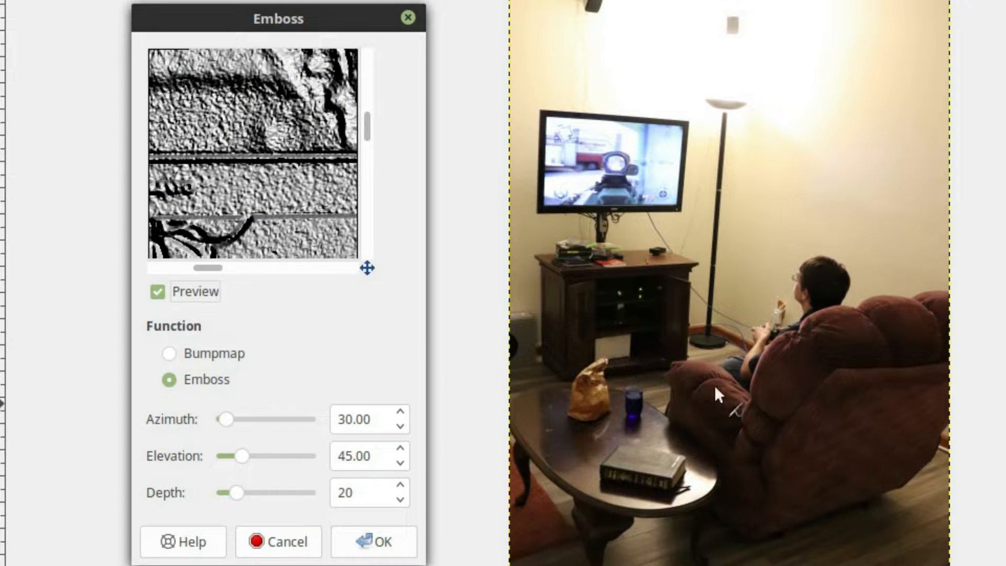
drag(353, 148, 272, 39)
drag(263, 199, 234, 210)
drag(272, 173, 387, 277)
drag(248, 194, 301, 286)
drag(263, 137, 302, 304)
drag(301, 207, 327, 275)
drag(246, 153, 283, 208)
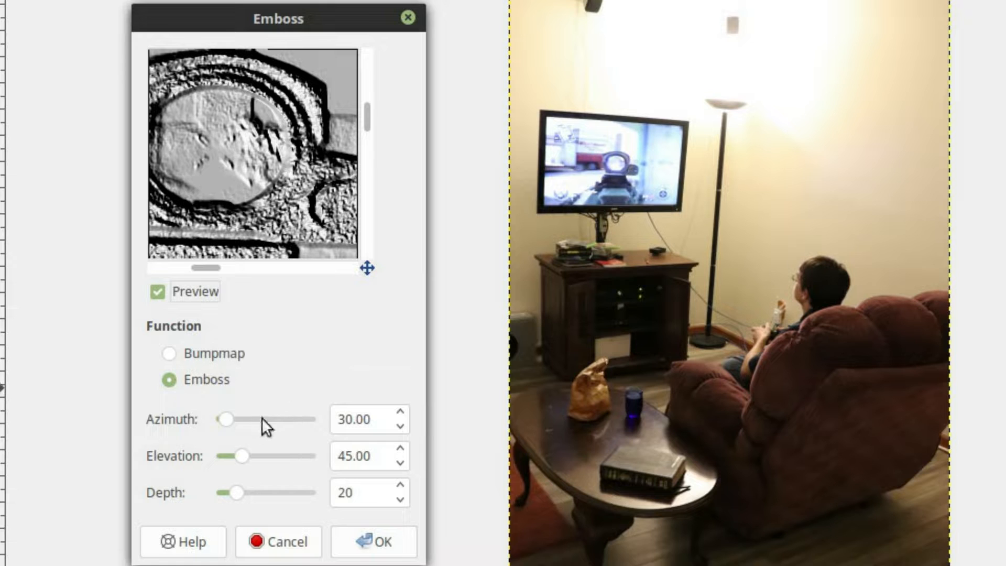
Step: Set the Emboss elevation to 70, the depth to 67 and the azimuth to 160
mouse_move(238, 454)
mouse_down()
mouse_move(222, 451)
mouse_move(316, 452)
mouse_move(215, 454)
mouse_move(259, 462)
mouse_move(251, 464)
mouse_up()
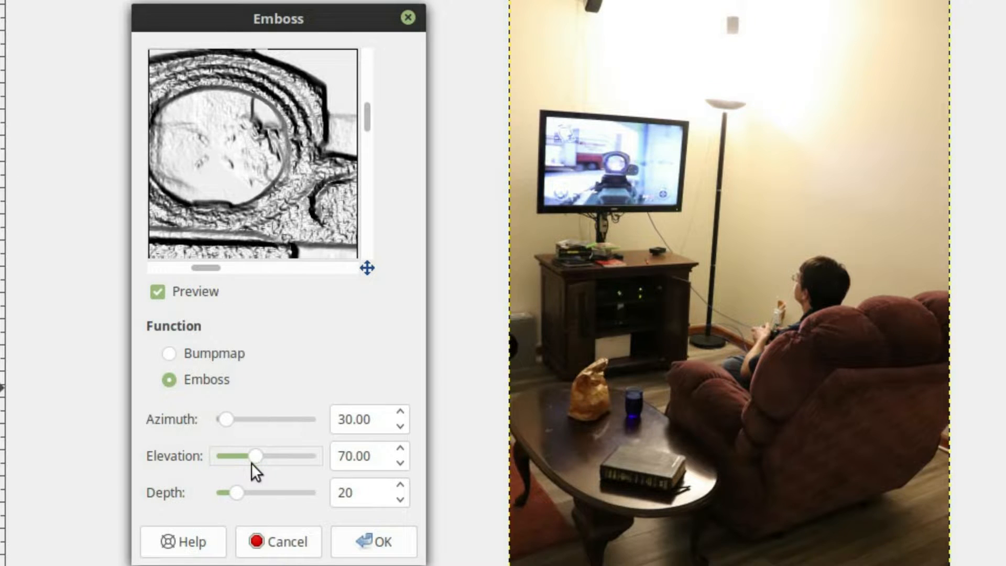
drag(235, 489, 282, 497)
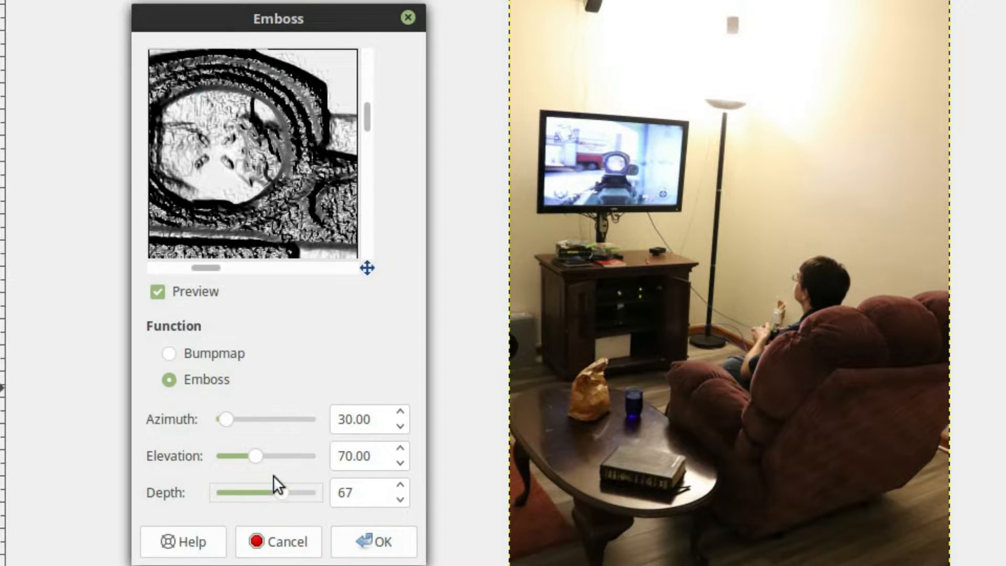
drag(228, 419, 265, 419)
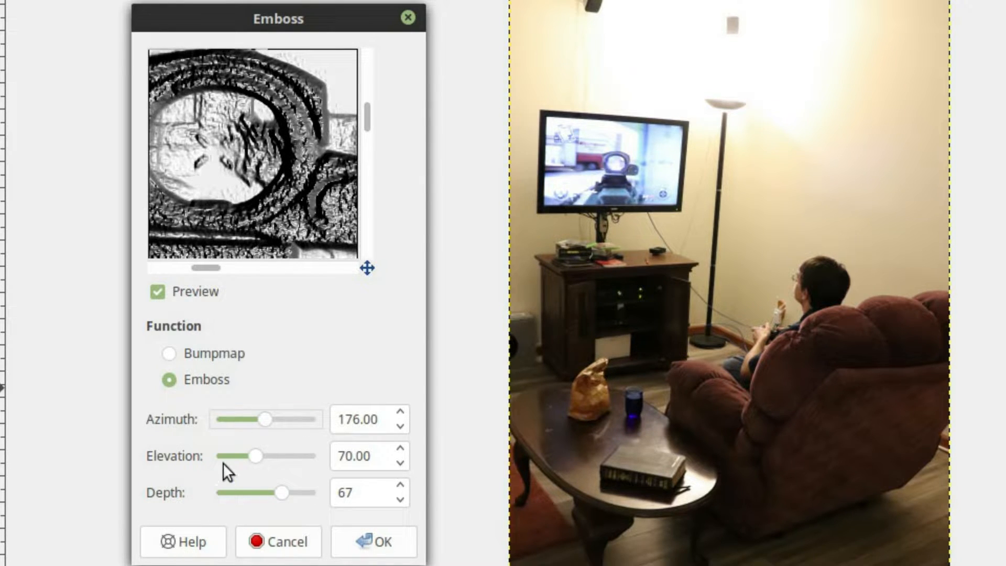
click(260, 425)
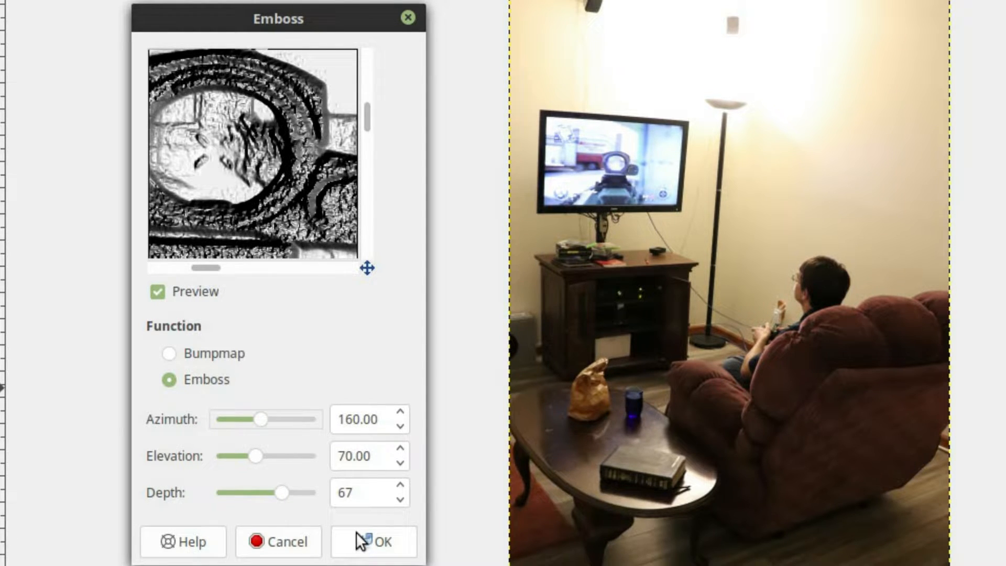
Step: Preview the Bumpmap function, switch back to Emboss and apply the filter to the layer copy
click(198, 358)
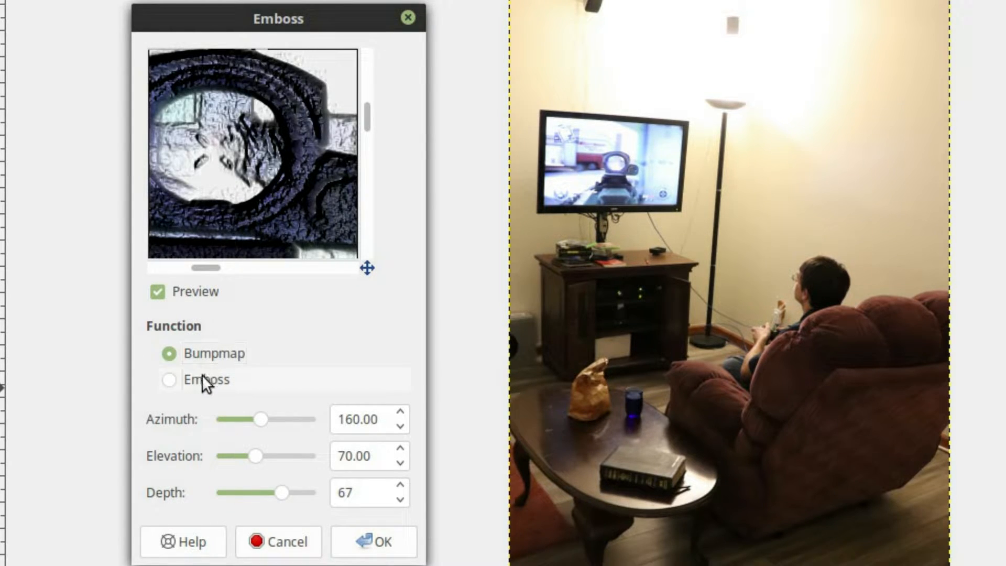
click(202, 375)
click(409, 550)
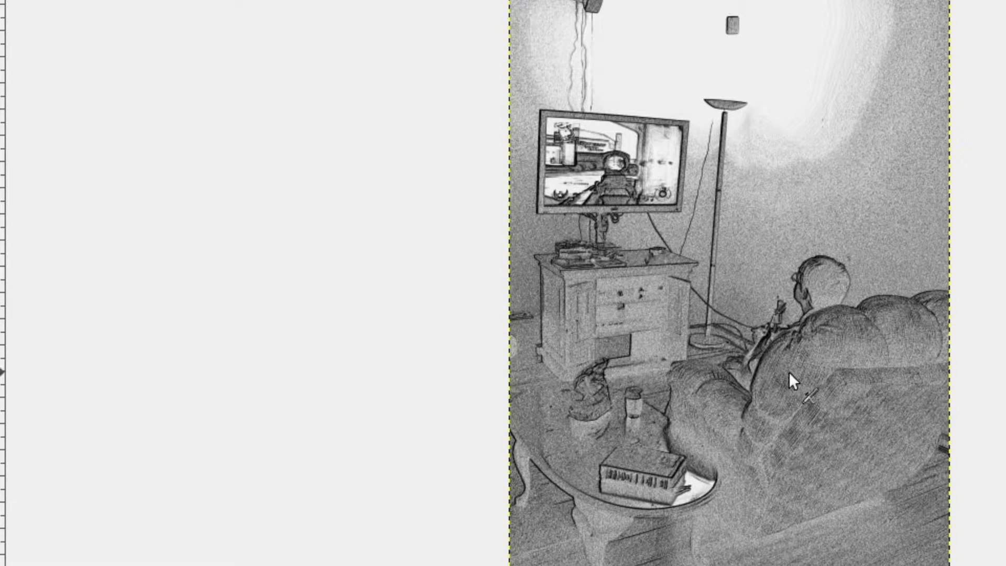
Step: Inspect the embossed picture around the cabinet, table and armchair, and undo the Emboss filter
scroll(788, 370, up, 3)
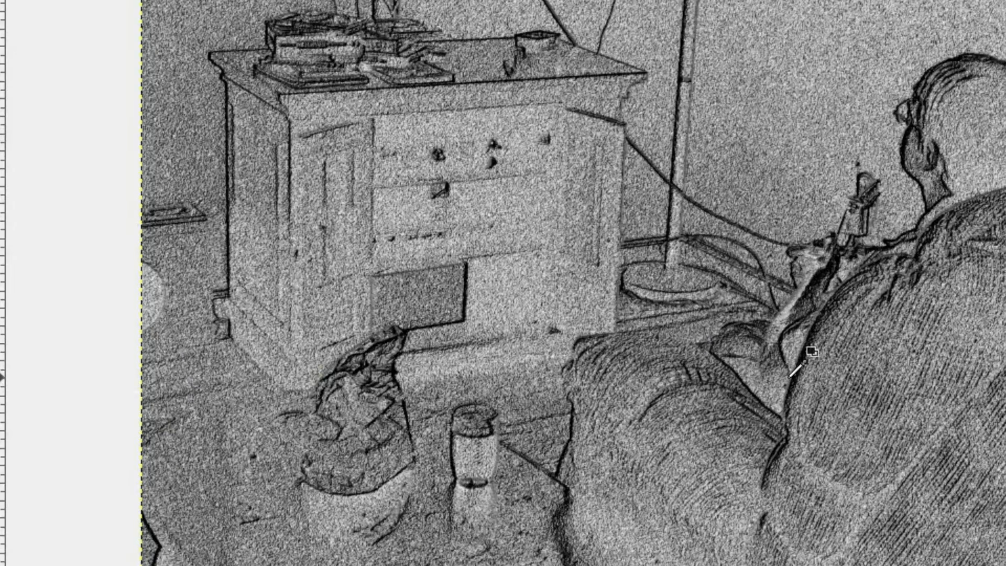
scroll(789, 375, down, 3)
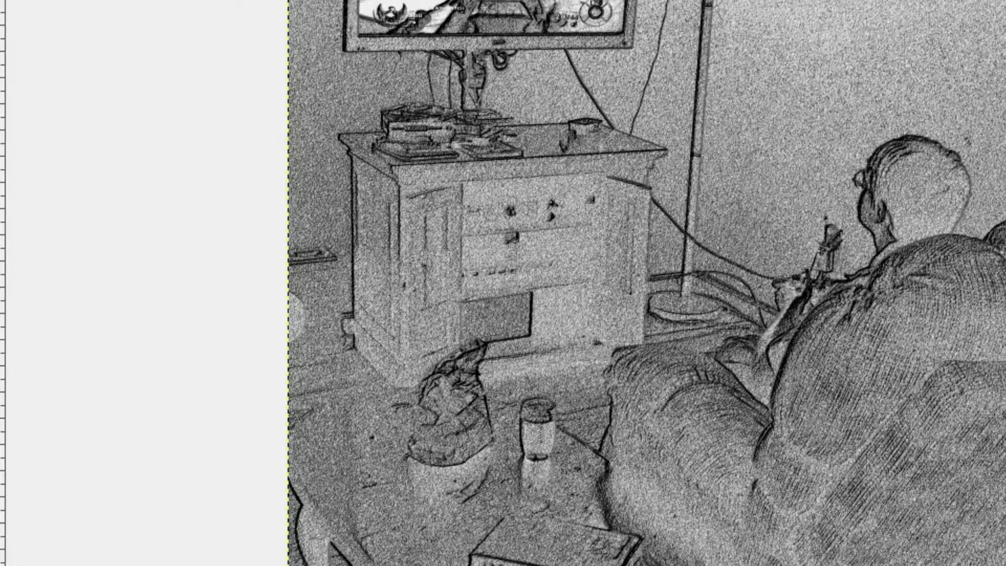
drag(189, 149, 173, 529)
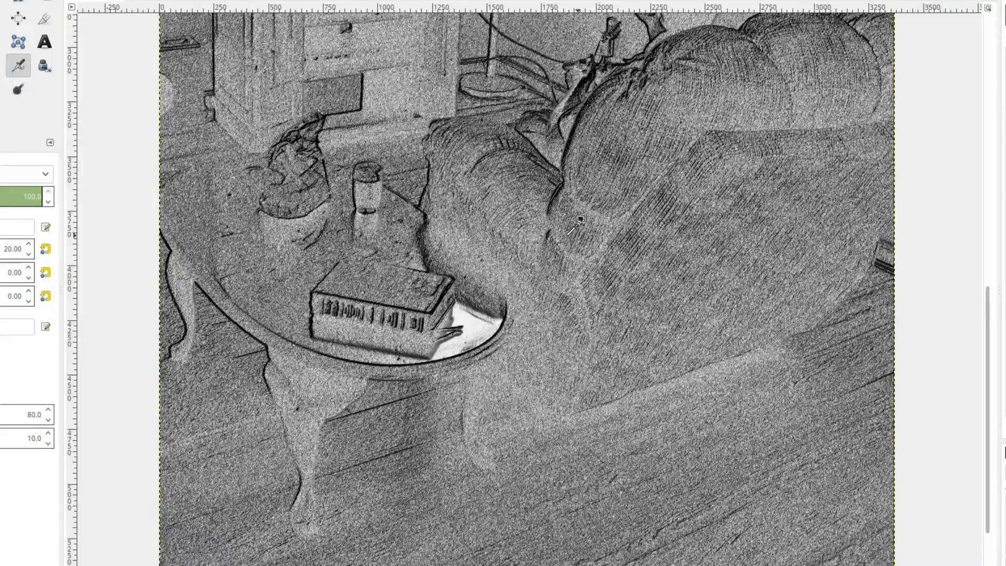
scroll(566, 235, up, 2)
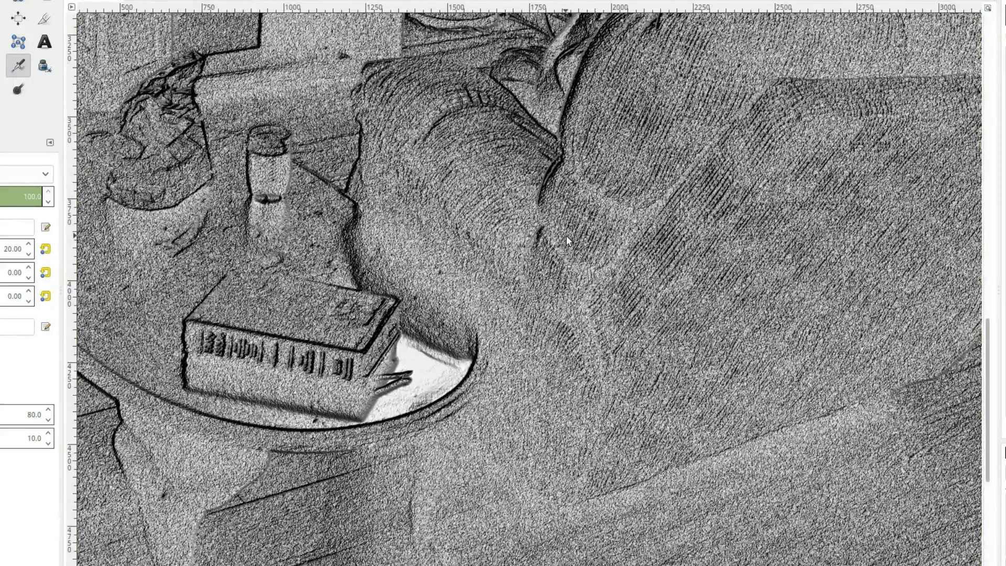
scroll(567, 234, down, 2)
drag(549, 228, 592, 405)
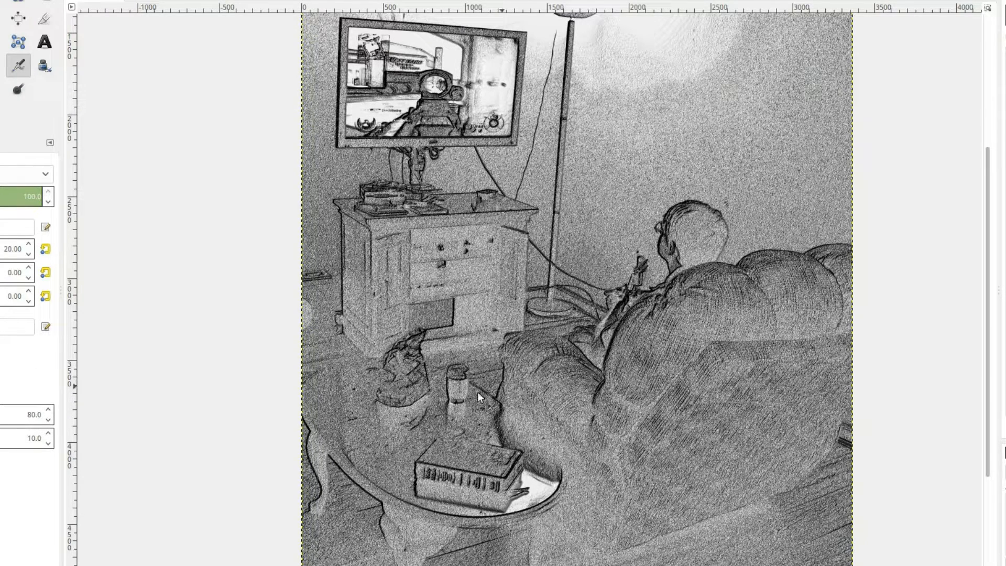
key(ctrl+z)
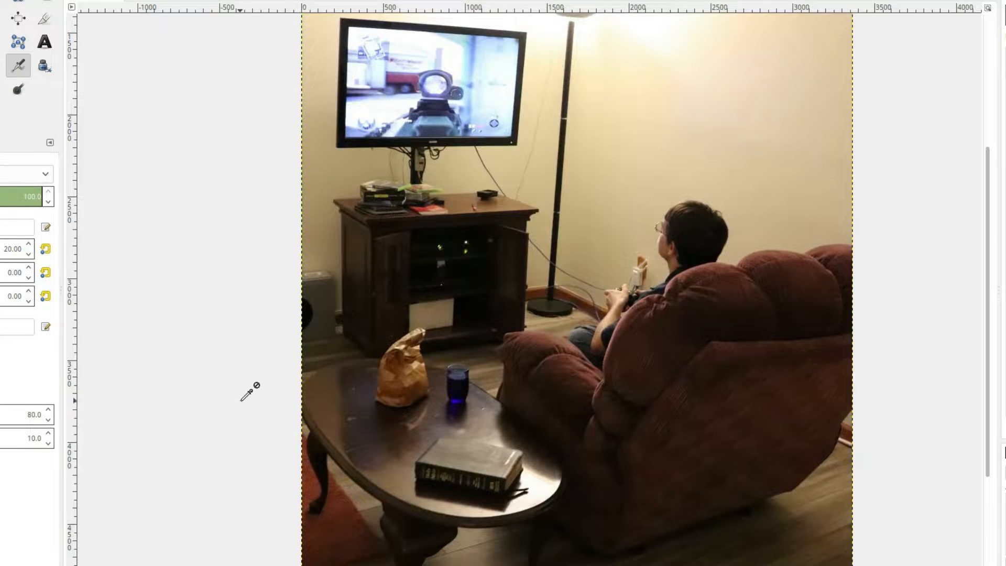
Step: Run the Emboss filter with the Bumpmap function at azimuth 160, elevation 70 and depth 67
scroll(242, 401, down, 2)
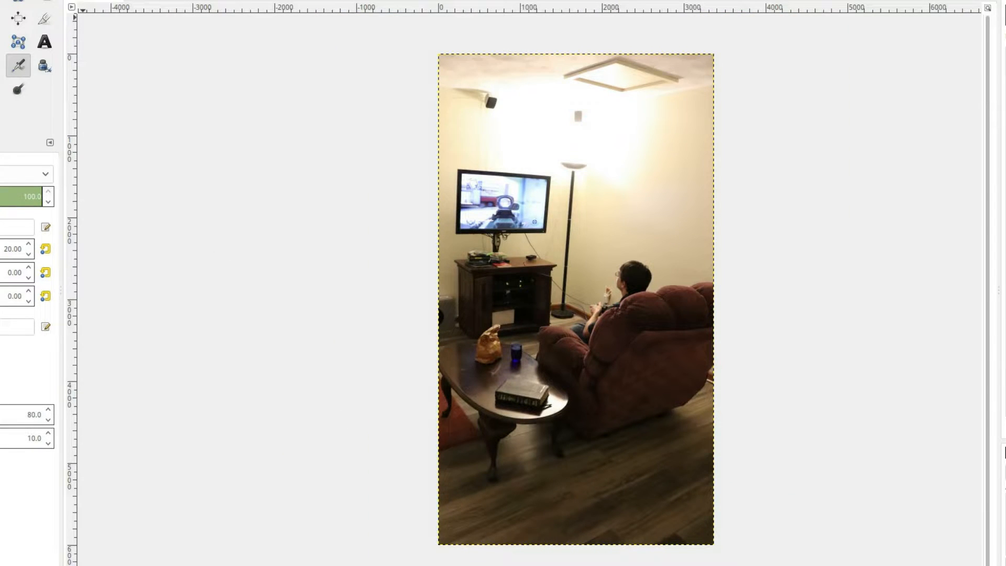
click(146, 3)
mouse_move(183, 93)
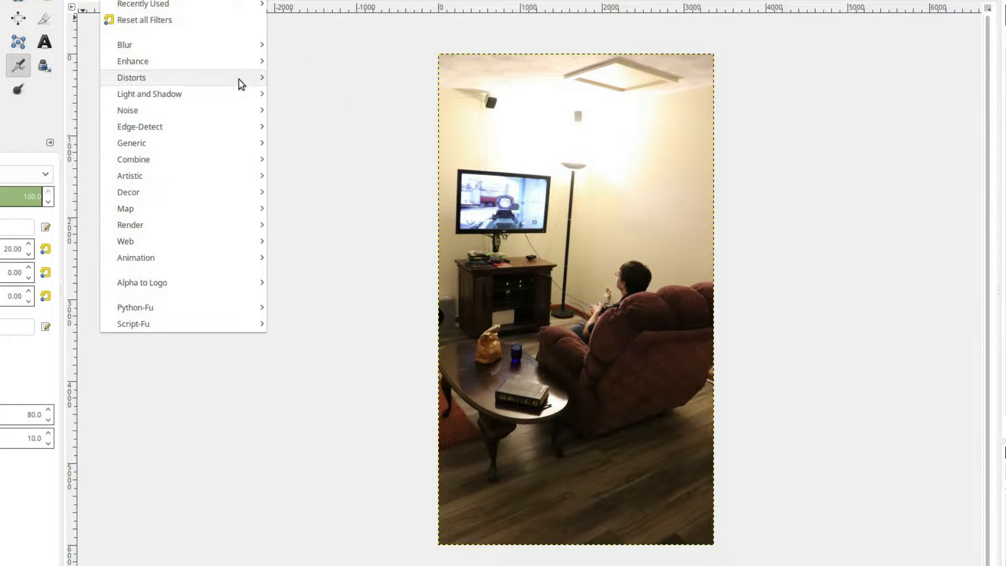
click(330, 95)
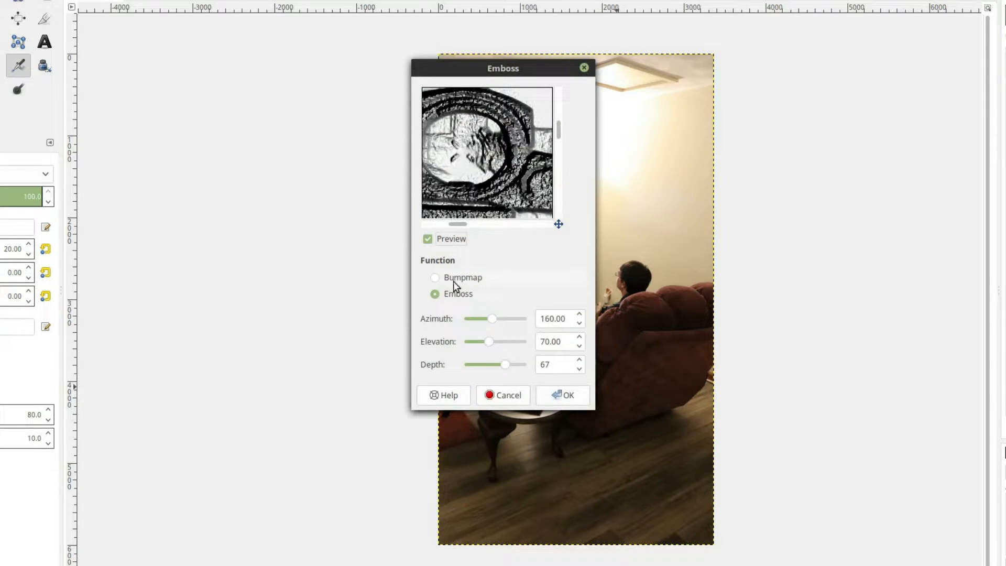
click(454, 281)
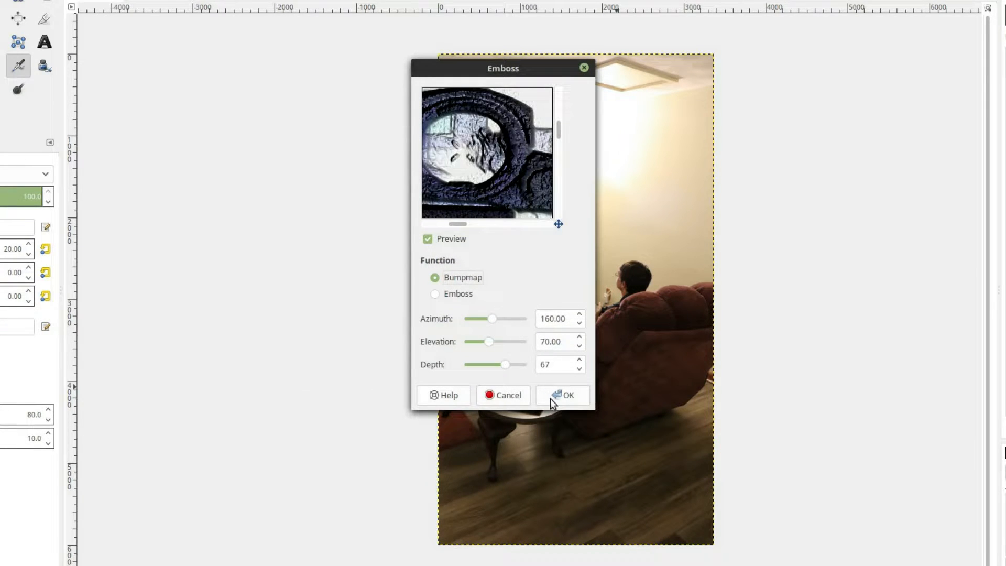
click(566, 389)
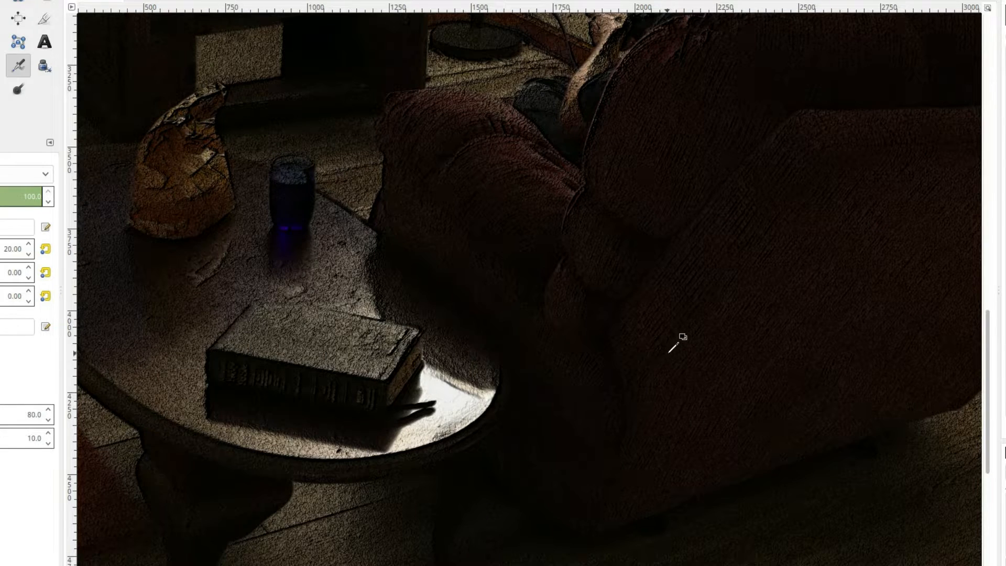
Step: Inspect the bumpmapped picture around the television, the seated person and the table, and undo the filter
scroll(668, 348, down, 3)
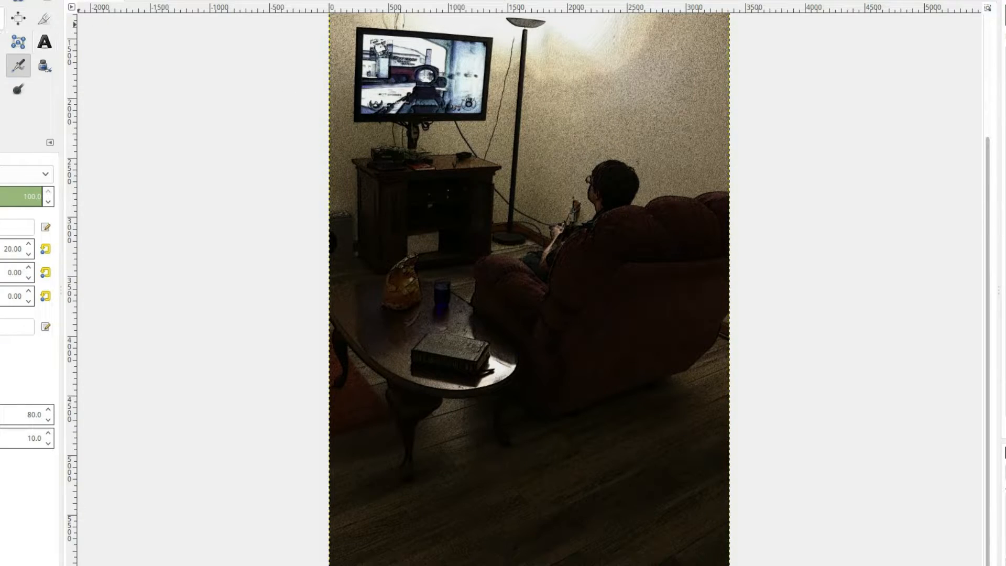
click(19, 19)
scroll(457, 321, up, 5)
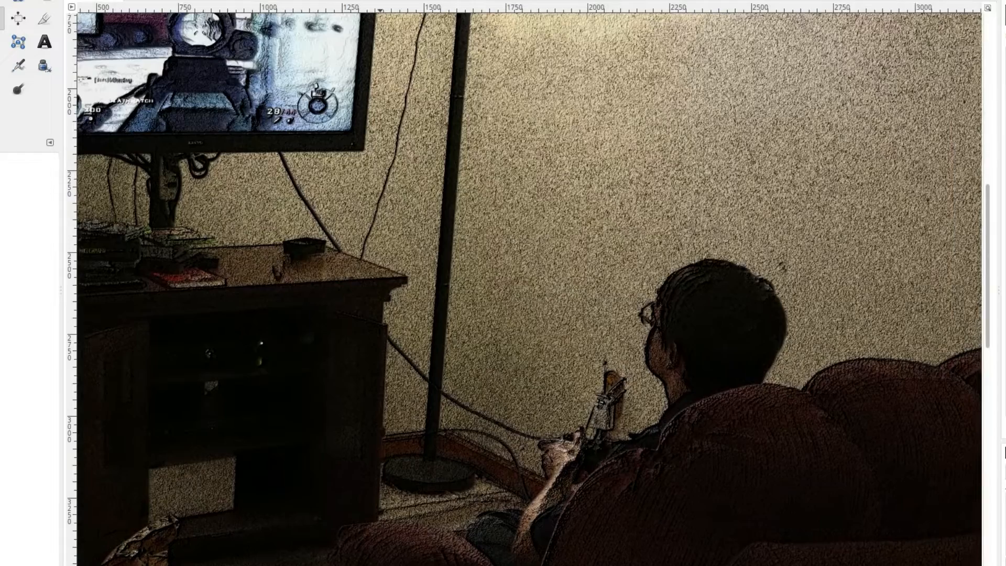
drag(381, 314, 577, 319)
drag(577, 565, 561, 328)
scroll(563, 326, down, 4)
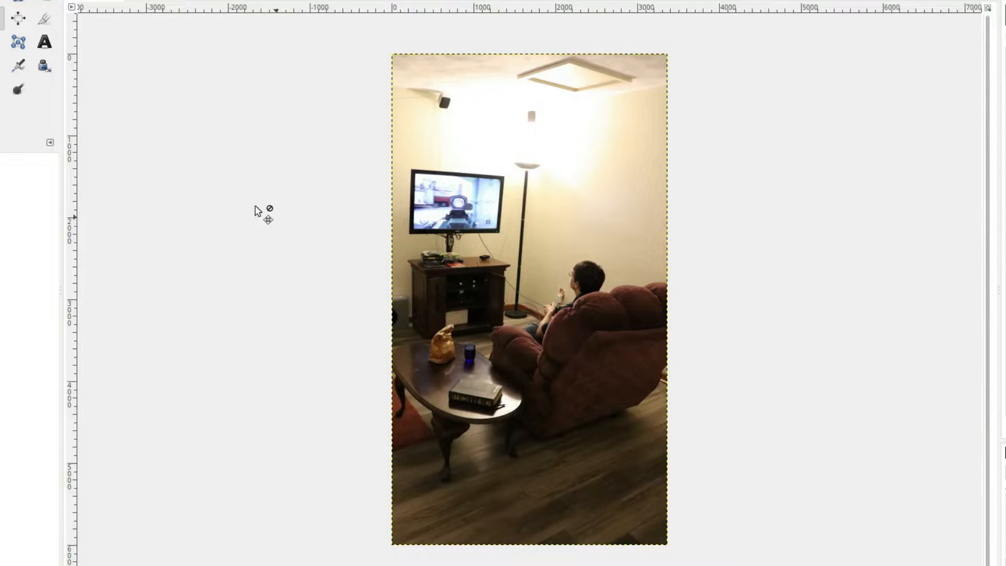
Step: Run the Emboss filter with the Emboss function at azimuth 160 and elevation 70, reducing the depth to 12
click(117, 0)
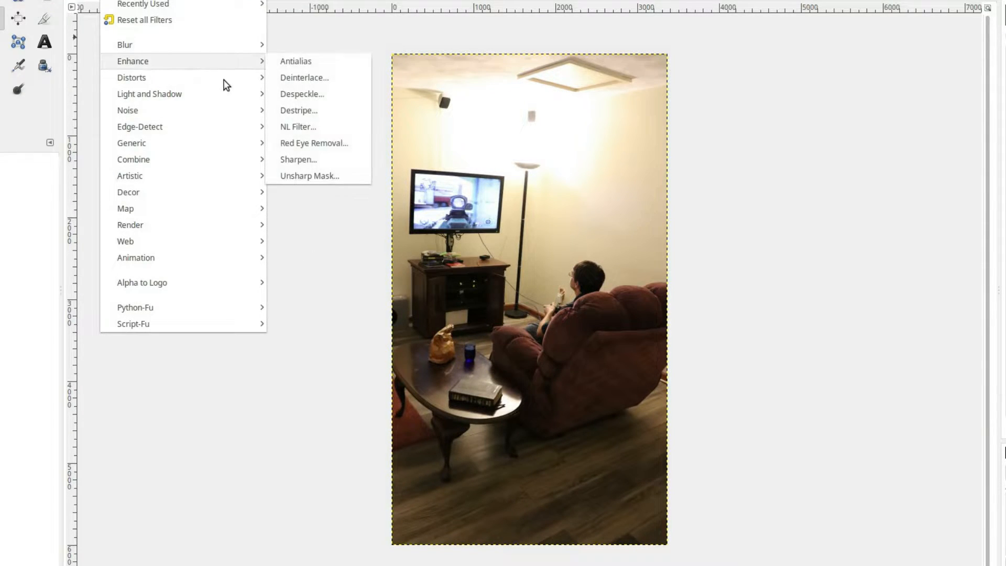
mouse_move(196, 77)
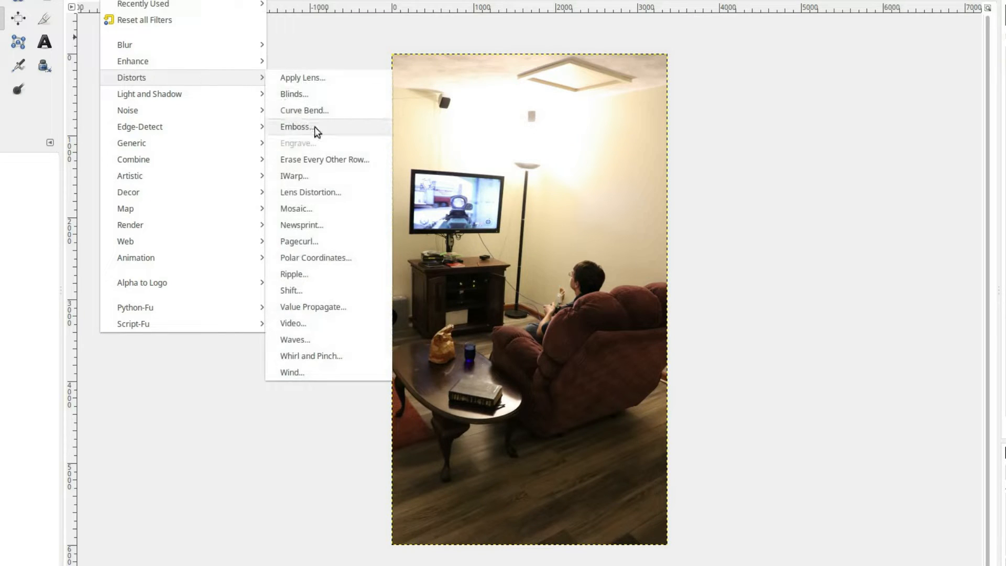
click(313, 126)
click(436, 294)
drag(438, 70, 188, 104)
drag(237, 401, 222, 396)
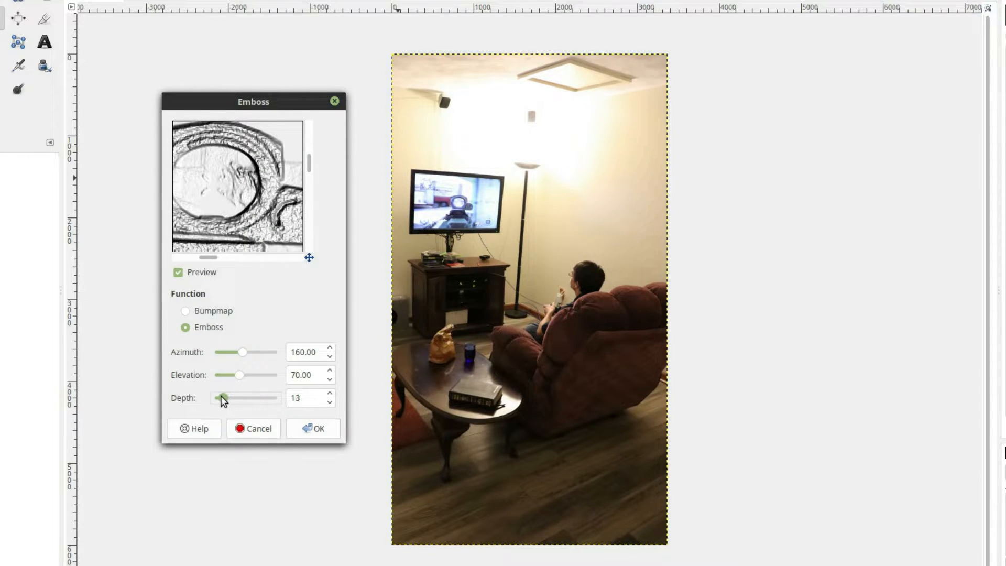
click(315, 427)
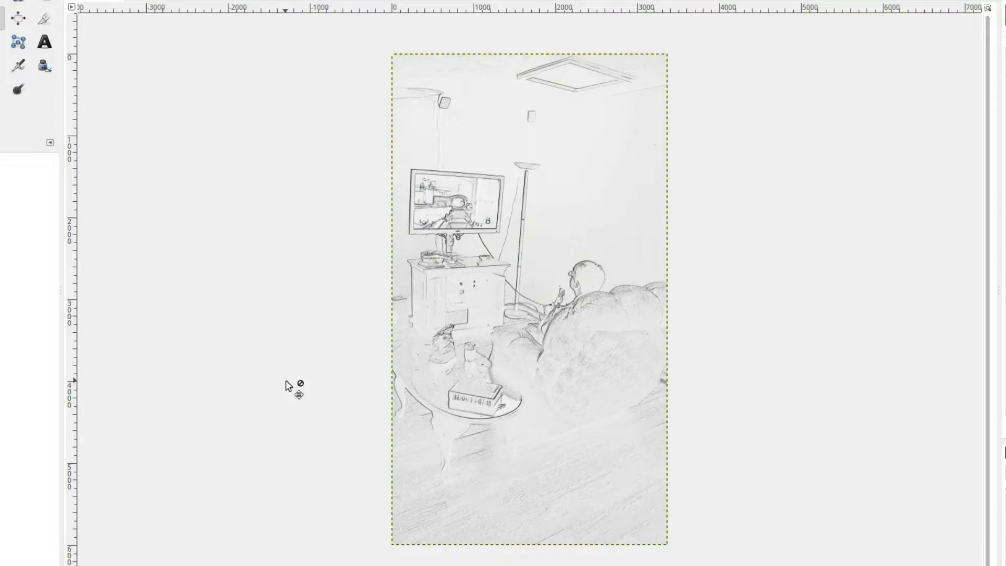
Step: Examine the line detail of the embossed sketch around the television, cabinet and armchair
scroll(587, 301, up, 4)
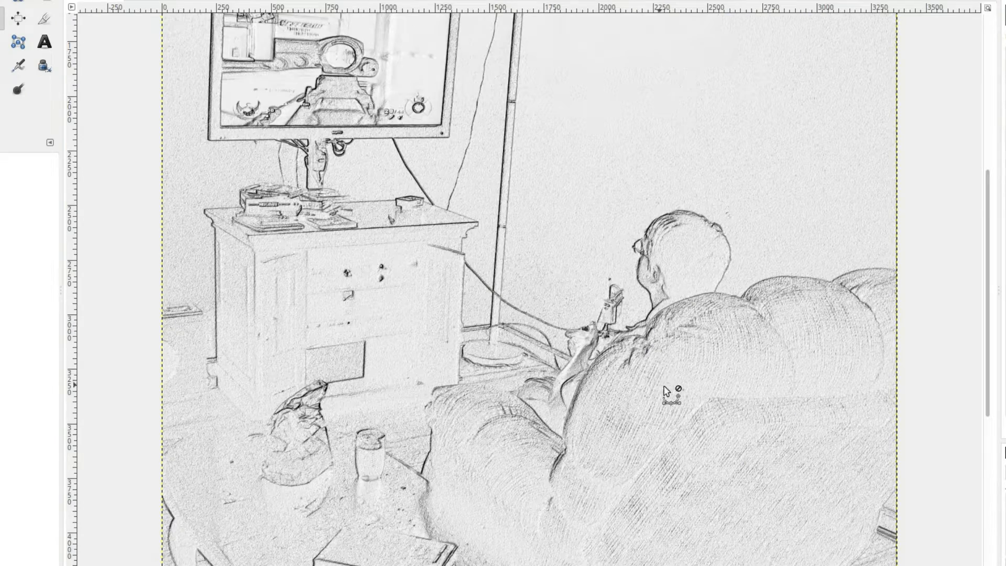
scroll(662, 390, down, 2)
scroll(682, 401, up, 3)
scroll(679, 404, down, 2)
mouse_move(608, 462)
mouse_down()
mouse_move(591, 339)
mouse_move(579, 386)
mouse_move(593, 451)
mouse_up()
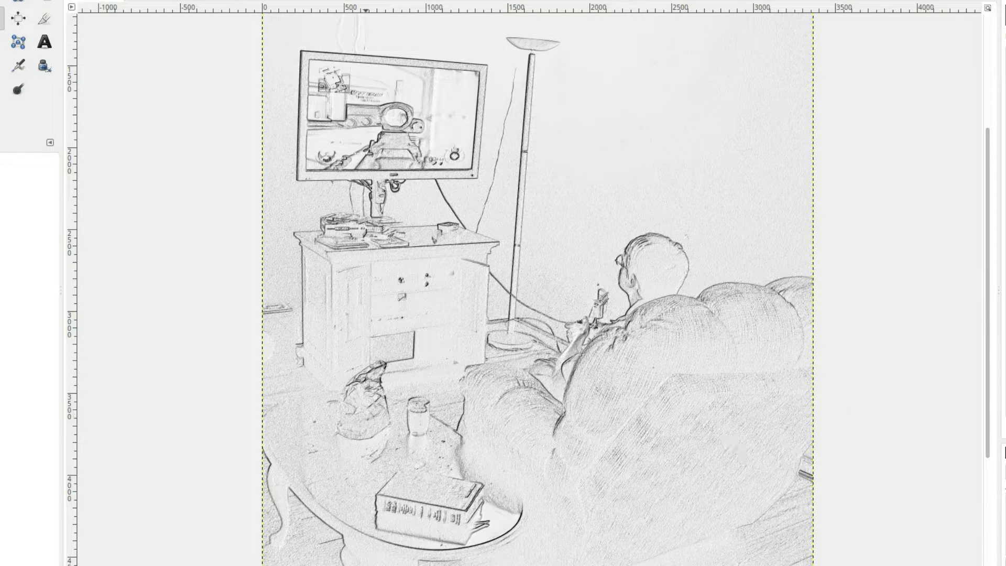
Step: Compare the embossed sketch with the finished book cover cover-working-v3.jpg in the image viewer
key(alt+Tab)
key(alt+Tab)
key(alt+Tab)
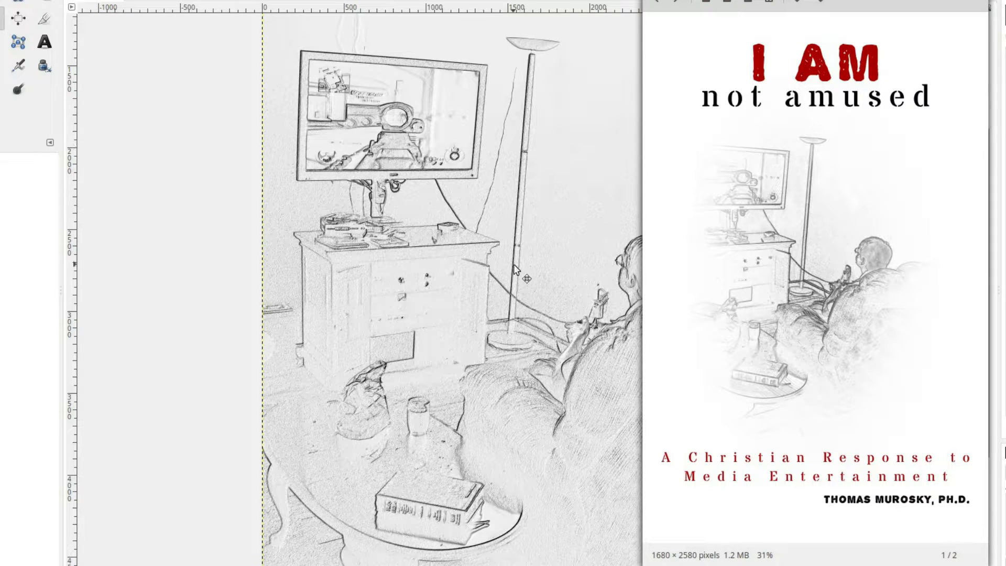
key(alt+Tab)
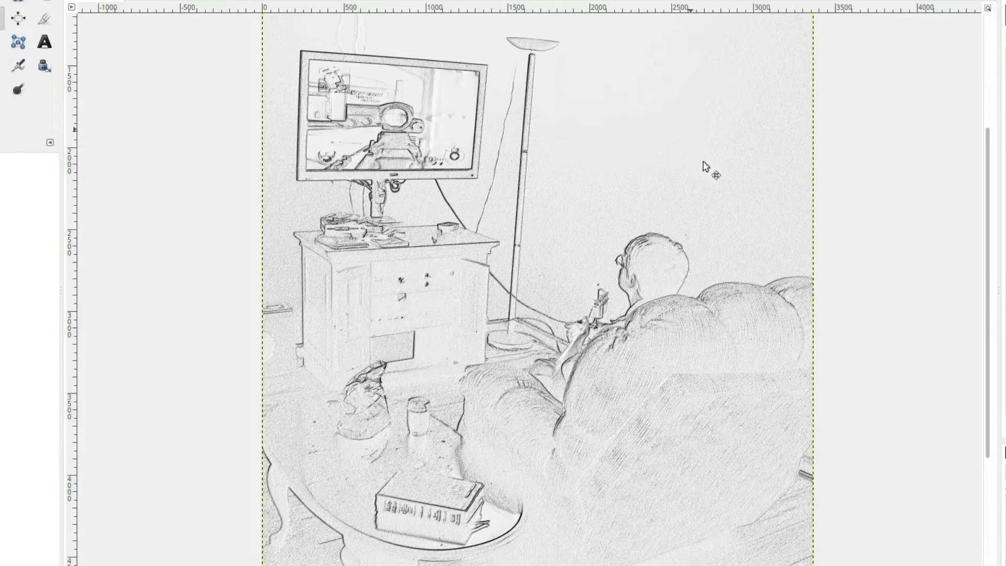
scroll(701, 258, down, 2)
scroll(660, 303, up, 1)
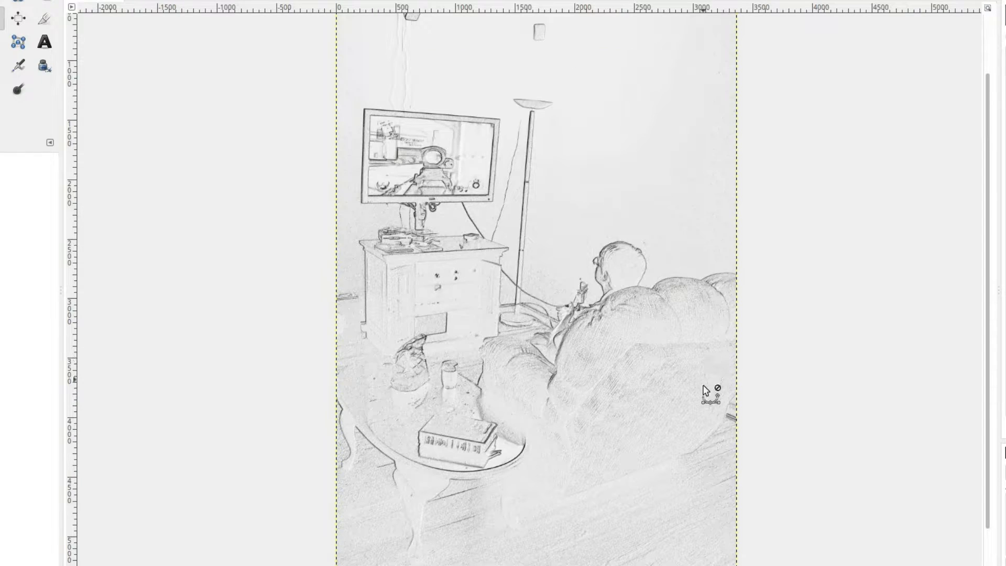
click(461, 565)
click(461, 565)
click(376, 565)
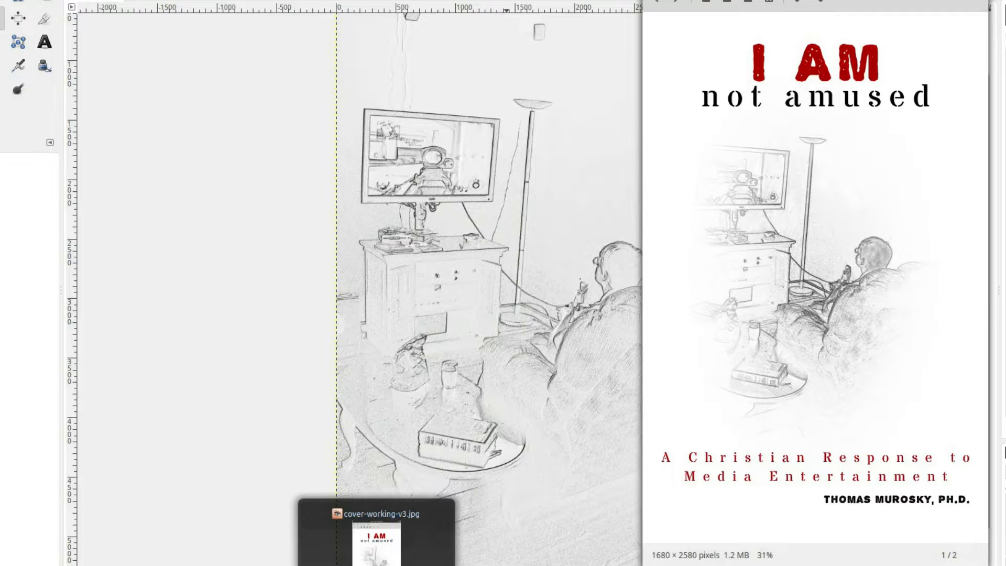
click(377, 565)
Step: Undo the last Emboss filter and rerun it with the Emboss function at azimuth 160, elevation 70 and depth 17
key(ctrl+z)
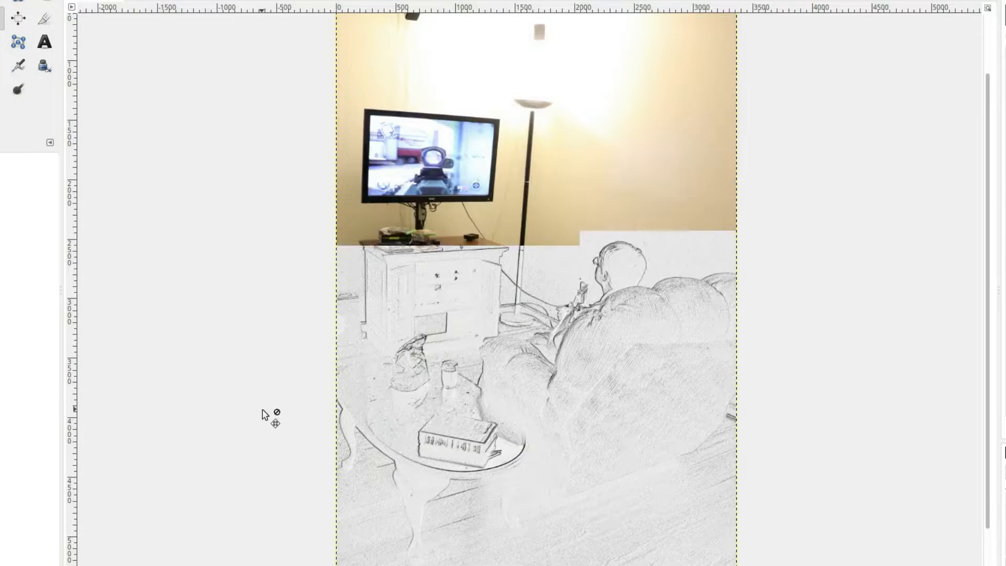
click(118, 0)
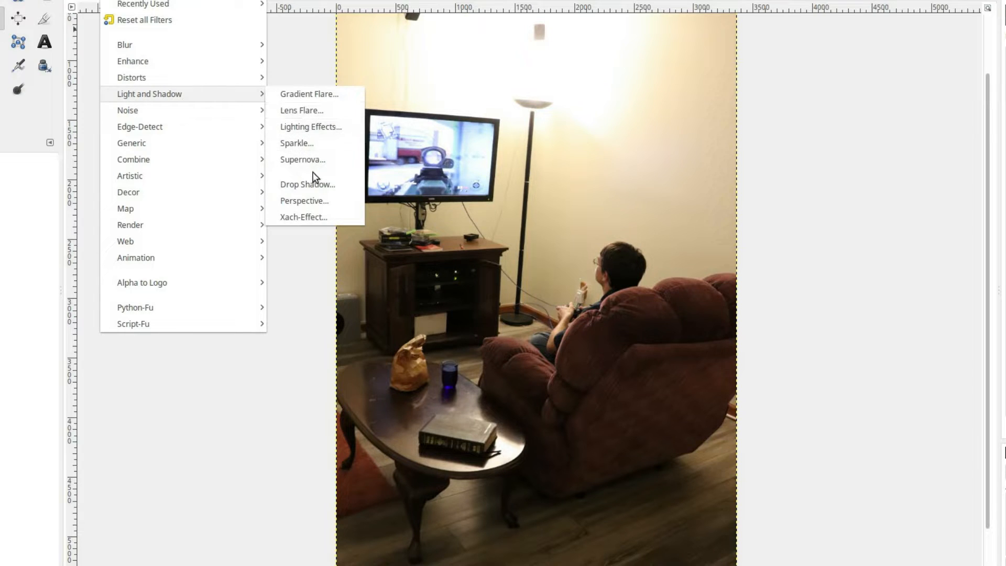
mouse_move(218, 77)
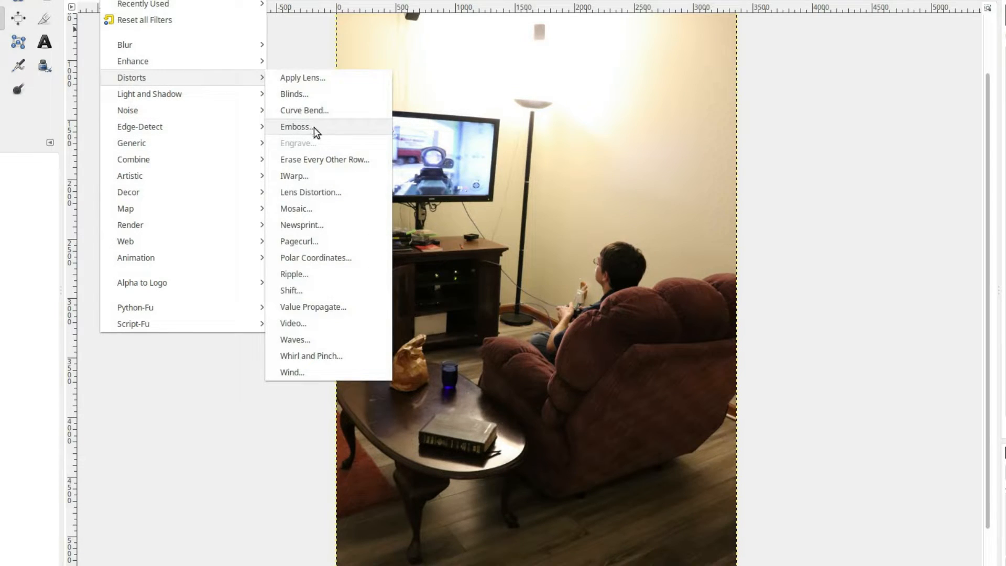
click(313, 128)
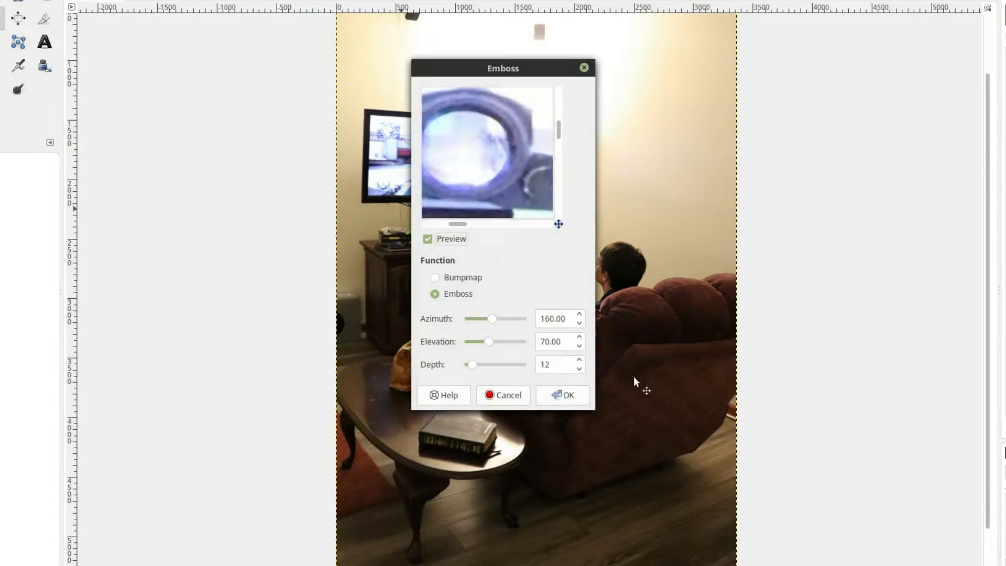
click(579, 362)
click(579, 361)
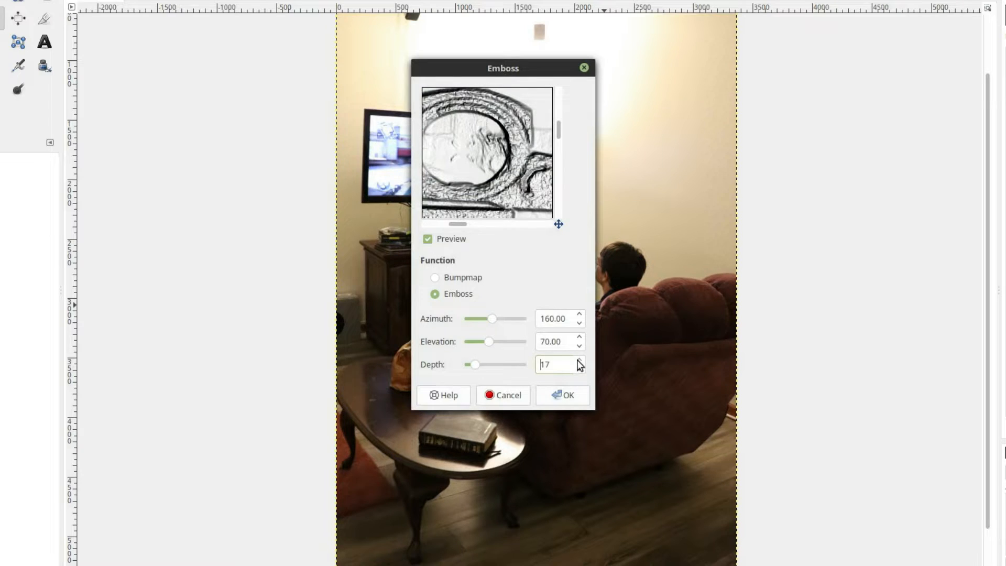
click(566, 399)
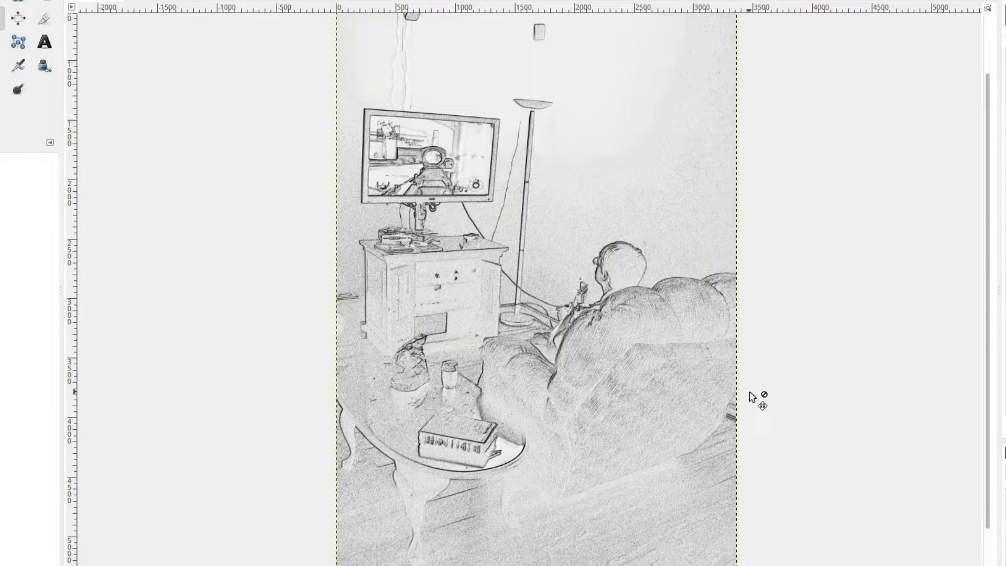
Step: Examine the embossed sketch around the book, cabinet, armchair and television, comparing it with the finished cover cover-working-v3.jpg
key(plus)
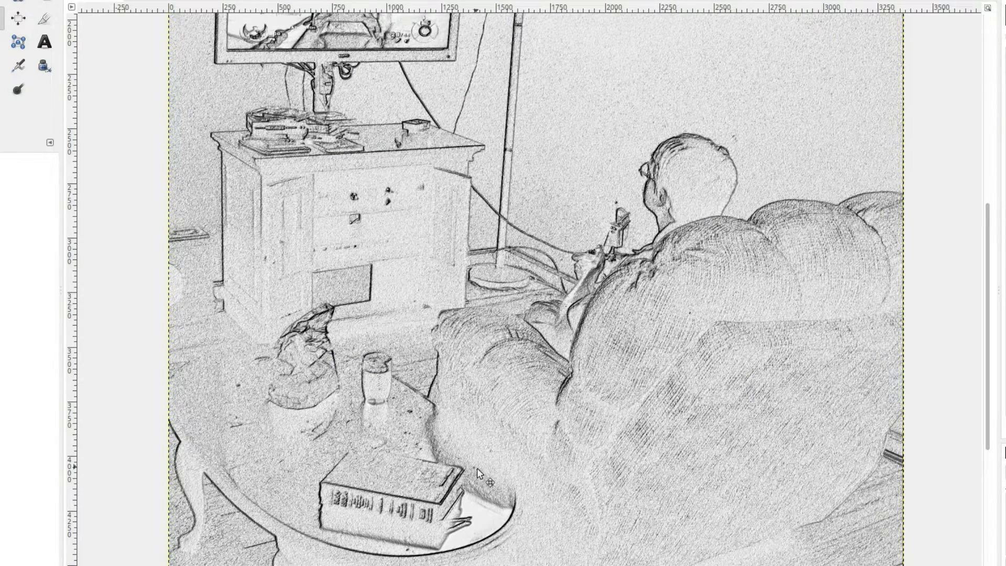
drag(491, 88, 497, 1)
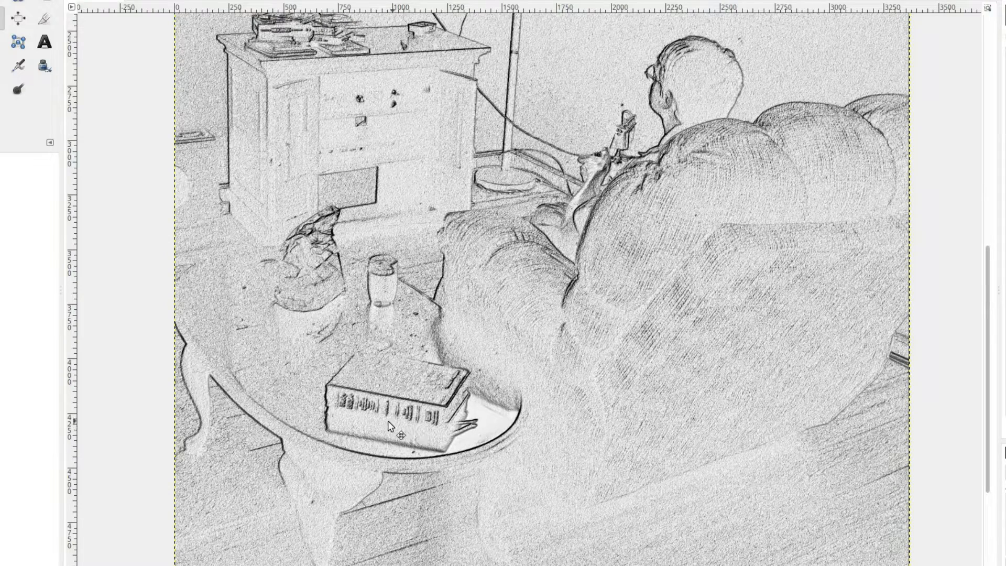
click(453, 564)
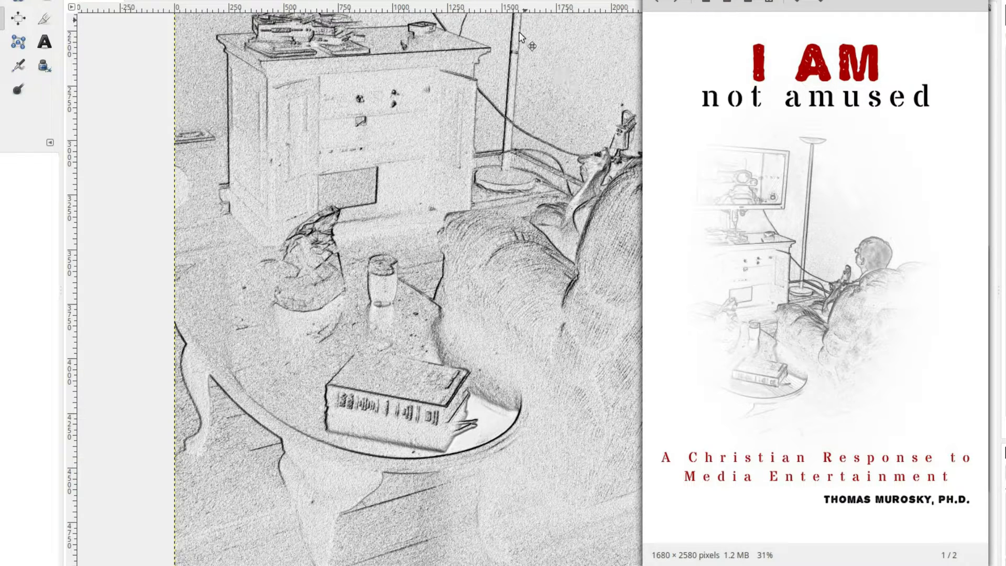
click(566, 52)
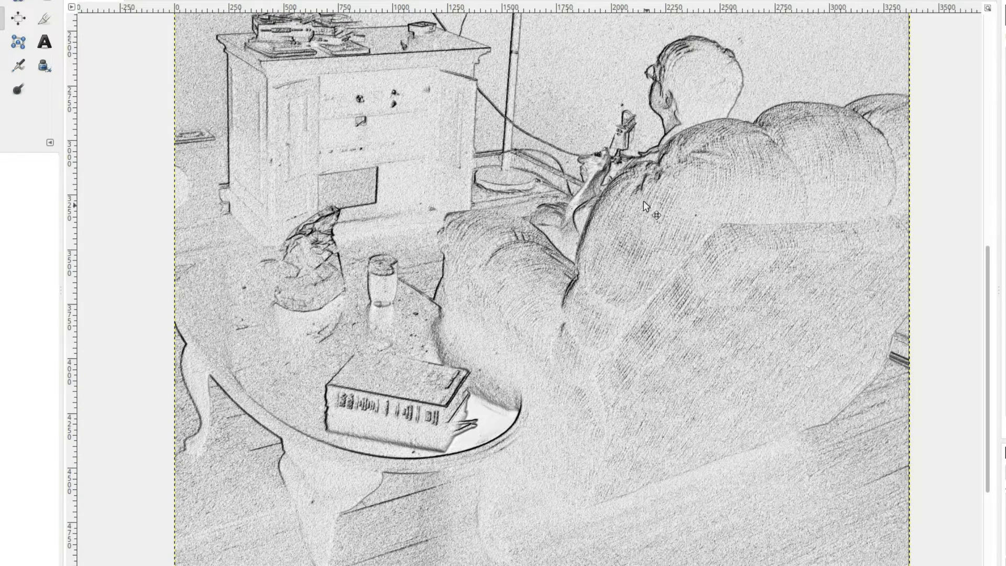
drag(622, 157, 602, 430)
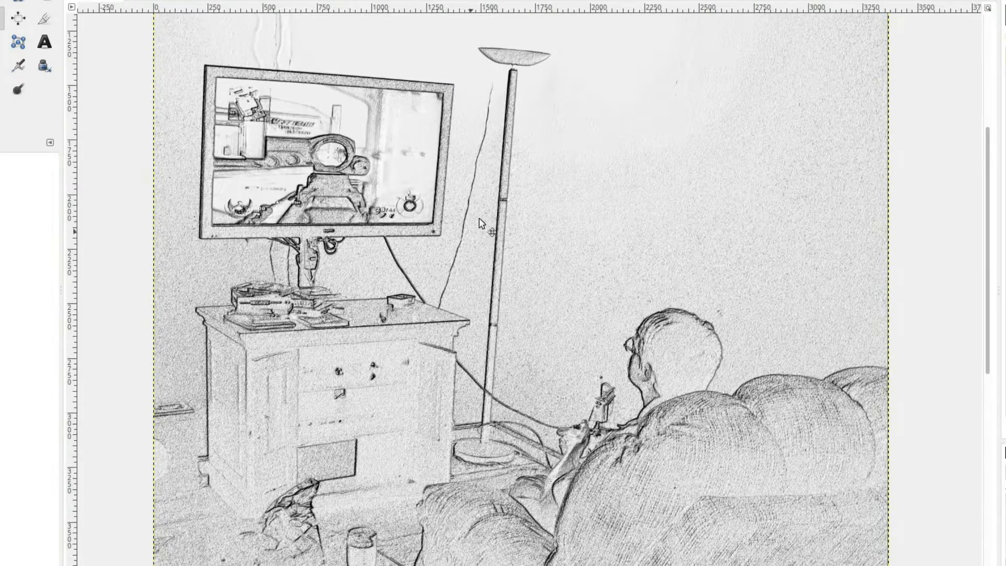
Step: Clone clean pole texture over the two joint marks on the floor lamp's pole
scroll(479, 218, up, 5)
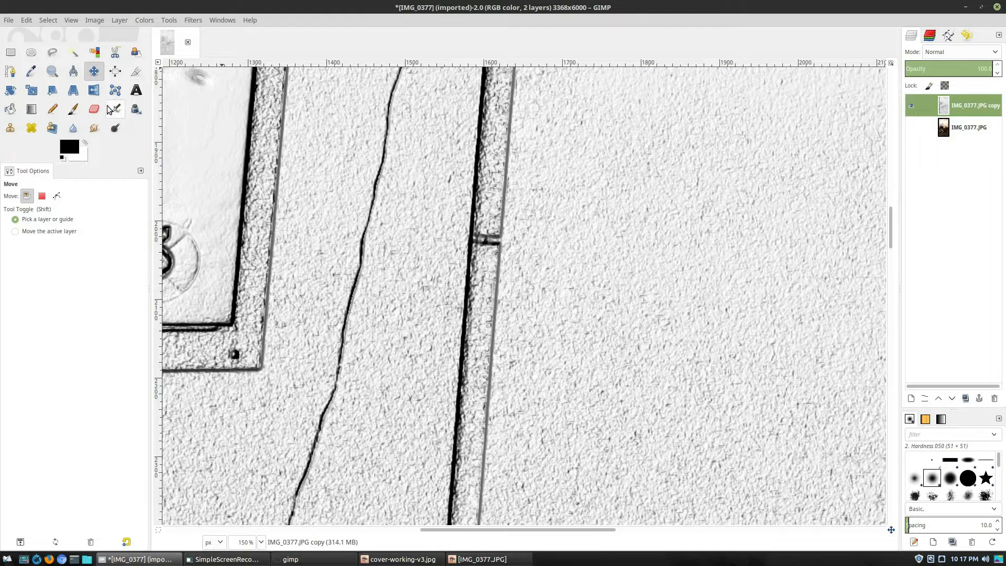
click(10, 128)
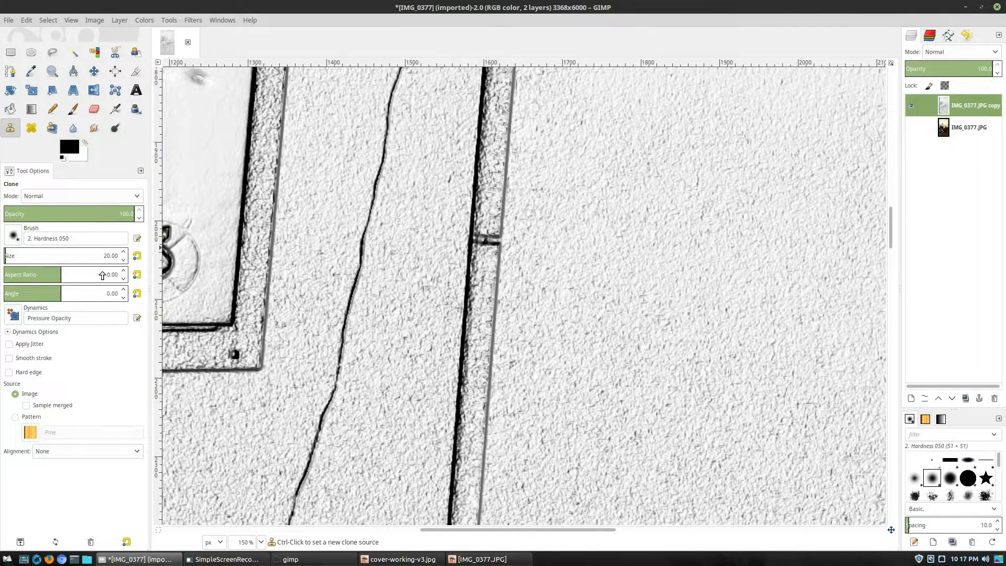
click(125, 252)
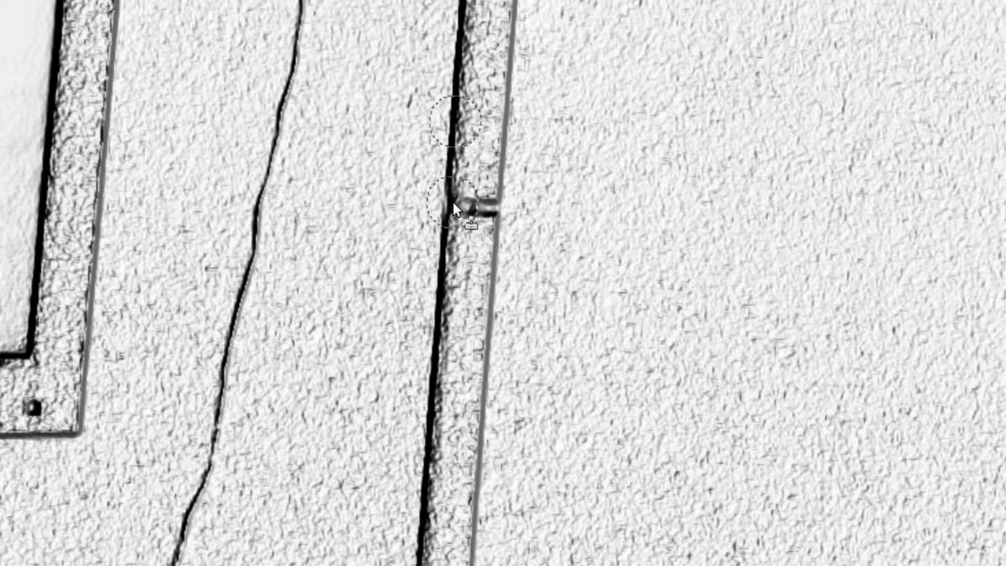
click(453, 204)
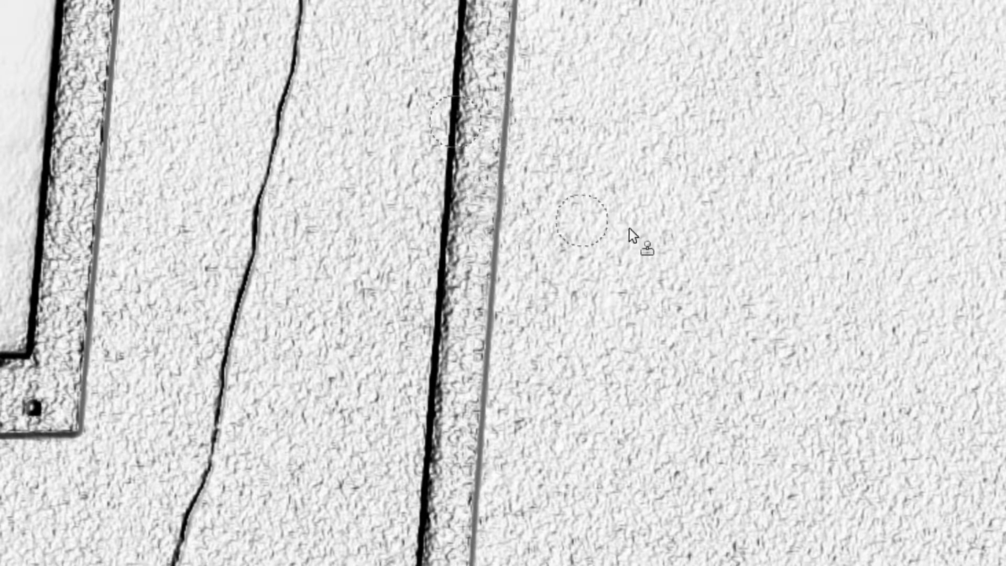
scroll(775, 367, down, 10)
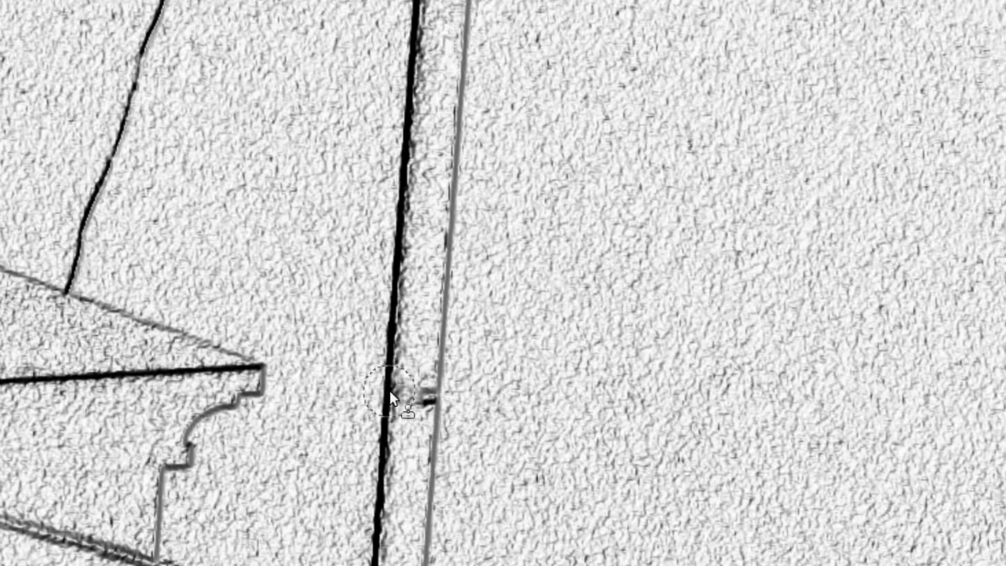
key(shift+ctrl+j)
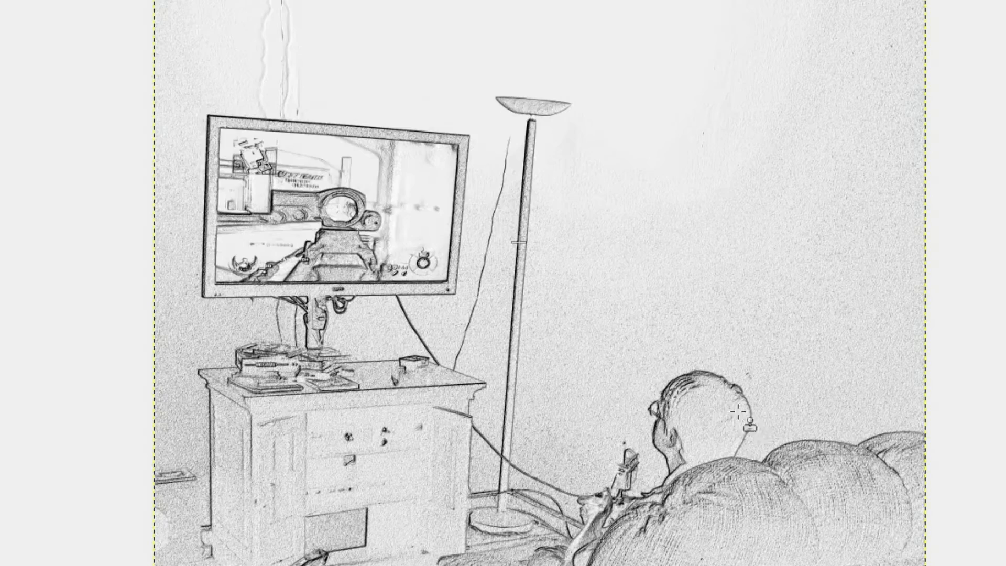
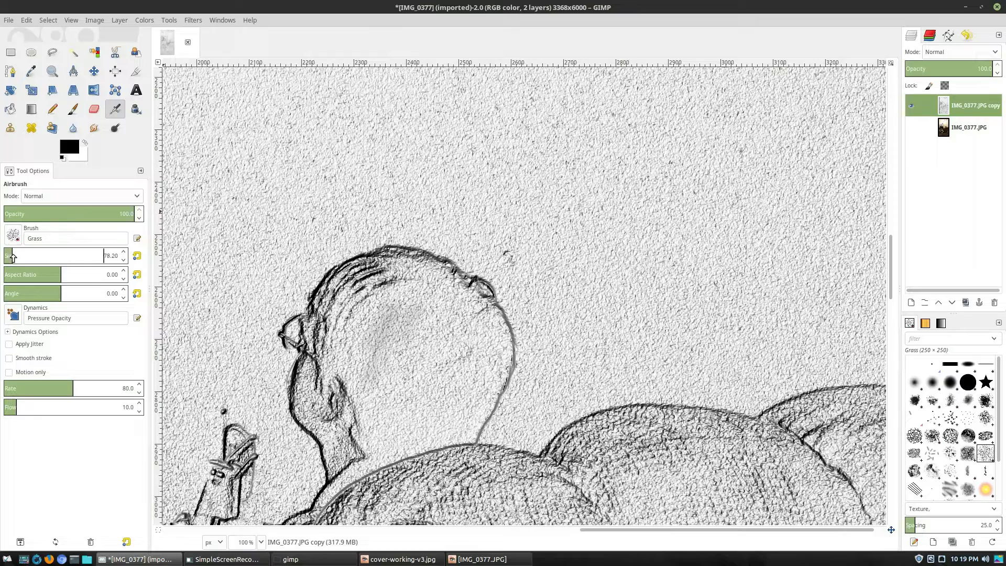
Step: Try shading the back of the seated person's head with the Airbrush and Grass brush at size 82.74, and undo the strokes
drag(13, 257, 31, 257)
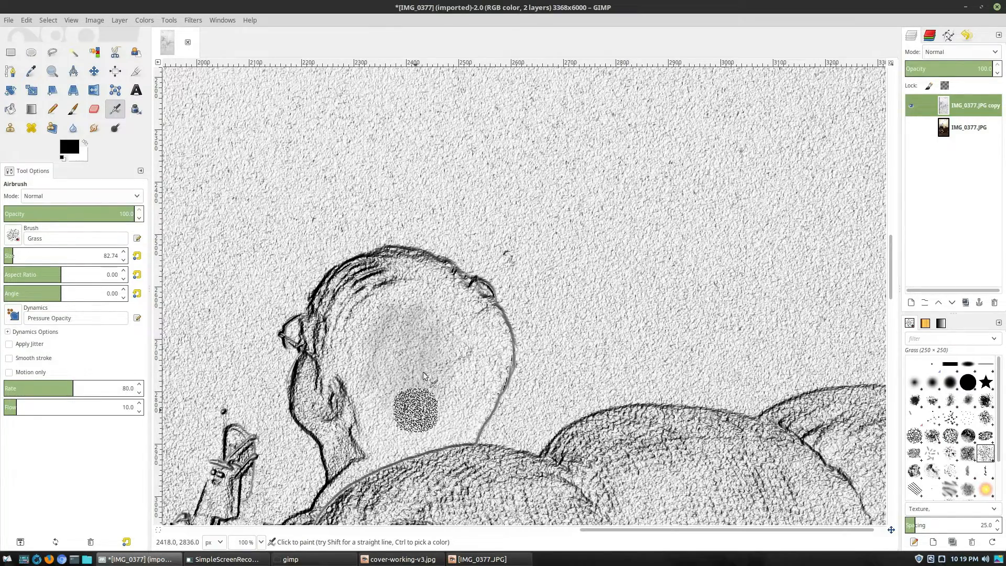
mouse_move(424, 376)
mouse_down()
mouse_move(416, 398)
mouse_move(393, 304)
mouse_move(380, 391)
mouse_move(377, 316)
mouse_move(358, 352)
mouse_move(382, 305)
mouse_move(389, 397)
mouse_move(442, 309)
mouse_move(465, 365)
mouse_move(444, 369)
mouse_move(461, 353)
mouse_move(447, 418)
mouse_move(482, 347)
mouse_move(480, 397)
mouse_move(437, 396)
mouse_move(393, 453)
mouse_move(390, 366)
mouse_move(380, 391)
mouse_move(415, 282)
mouse_move(445, 297)
mouse_move(442, 308)
mouse_move(437, 280)
mouse_move(481, 353)
mouse_move(478, 324)
mouse_move(480, 359)
mouse_move(489, 339)
mouse_move(445, 400)
mouse_move(406, 293)
mouse_move(360, 336)
mouse_move(359, 354)
mouse_move(367, 308)
mouse_move(350, 372)
mouse_move(388, 338)
mouse_move(377, 341)
mouse_move(372, 393)
mouse_move(445, 305)
mouse_move(388, 439)
mouse_move(419, 387)
mouse_move(395, 420)
mouse_move(382, 396)
mouse_move(382, 424)
mouse_move(455, 383)
mouse_move(459, 396)
mouse_move(440, 419)
mouse_move(464, 391)
mouse_move(446, 429)
mouse_move(466, 397)
mouse_move(477, 267)
mouse_move(462, 296)
mouse_move(488, 348)
mouse_move(488, 322)
mouse_move(502, 365)
mouse_move(481, 395)
mouse_move(498, 365)
mouse_move(434, 437)
mouse_move(451, 325)
mouse_move(401, 398)
mouse_move(396, 265)
mouse_move(367, 341)
mouse_move(413, 256)
mouse_move(388, 383)
mouse_up()
scroll(520, 397, down, 7)
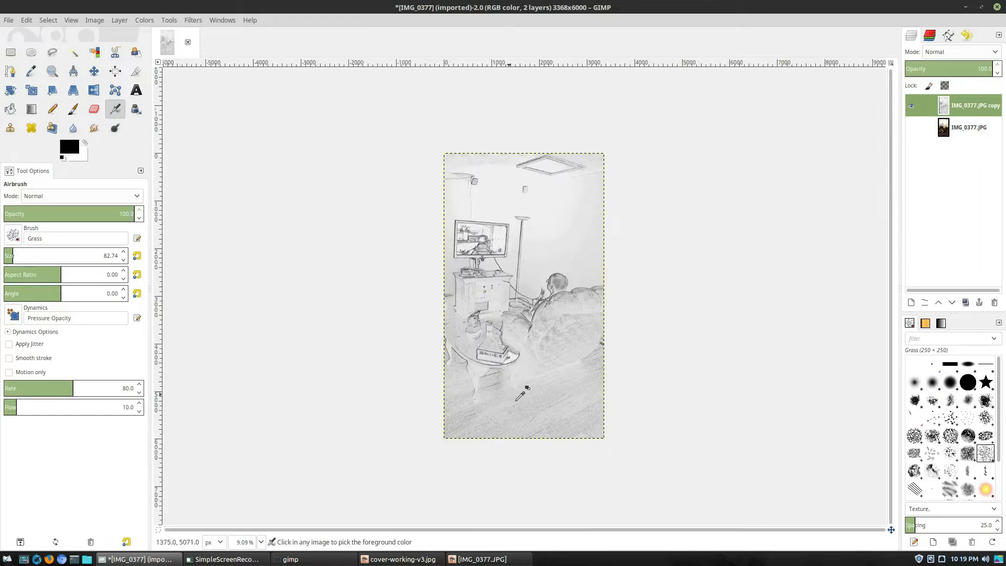
scroll(578, 357, up, 3)
scroll(642, 225, up, 3)
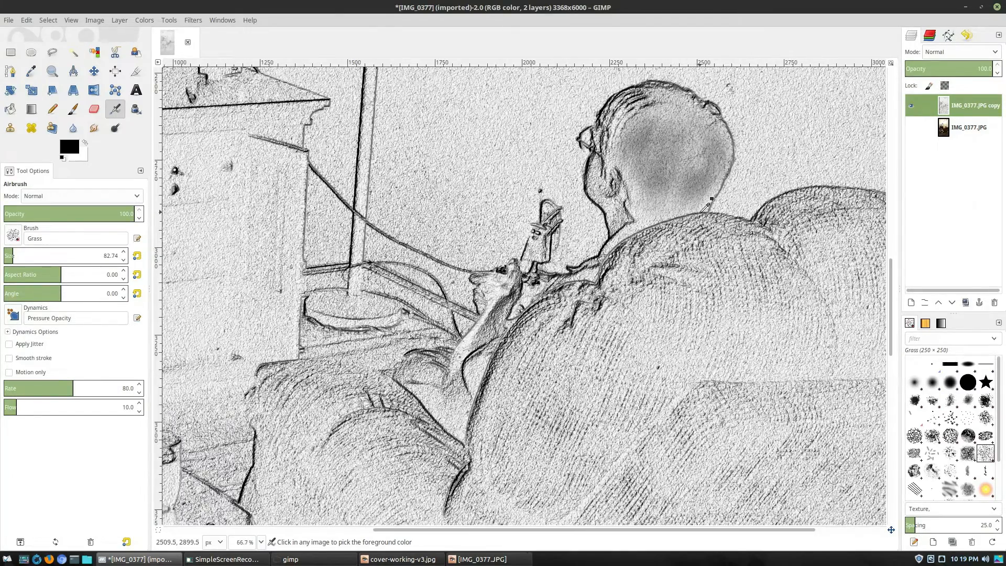
scroll(712, 181, up, 1)
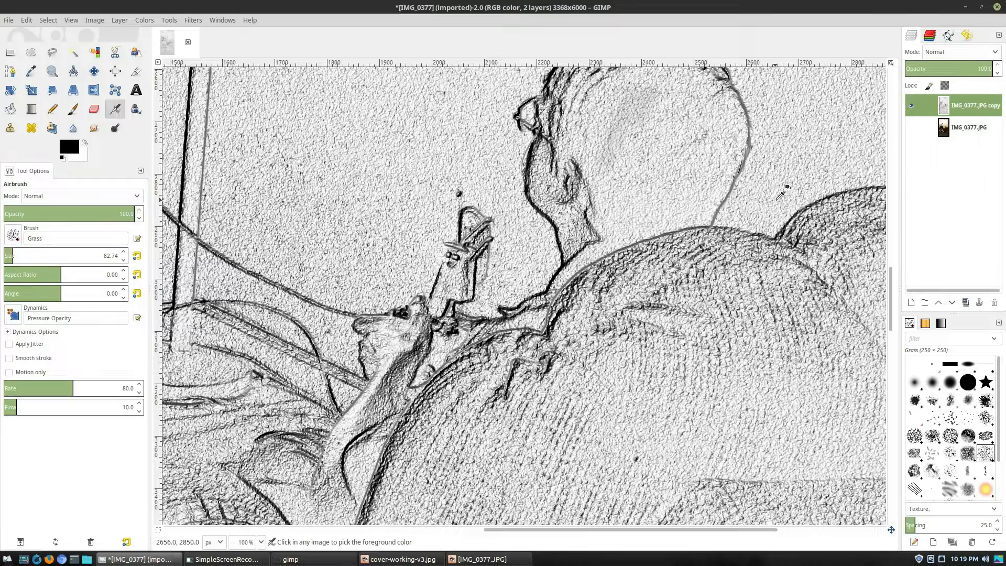
key(ctrl+z)
scroll(768, 312, up, 2)
scroll(761, 220, down, 2)
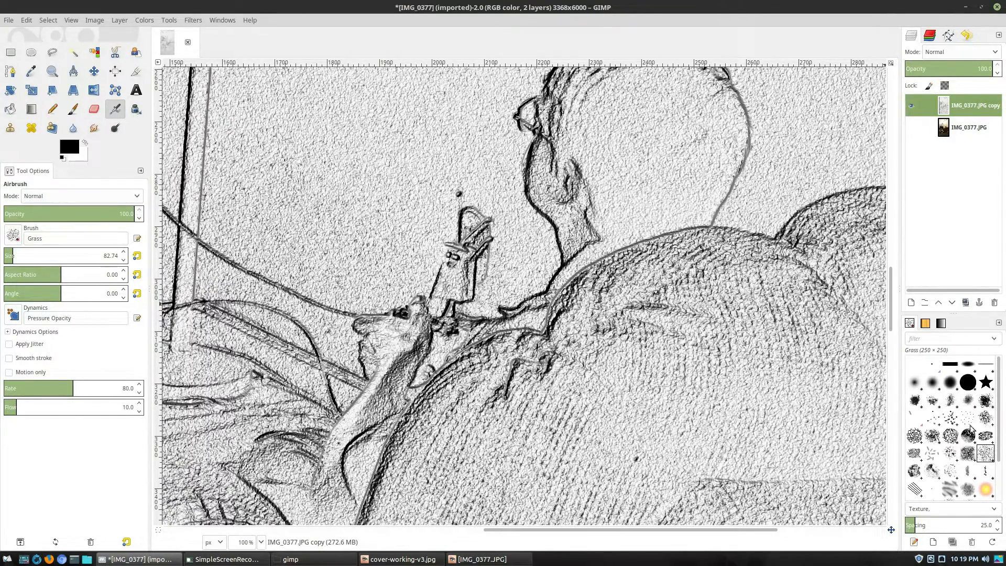
Step: Try airbrushing hair strokes on the back of the head with the Bristles 02 brush at full opacity, and undo them
click(951, 418)
mouse_move(676, 81)
mouse_down()
mouse_move(657, 117)
mouse_move(636, 121)
mouse_move(623, 216)
mouse_up()
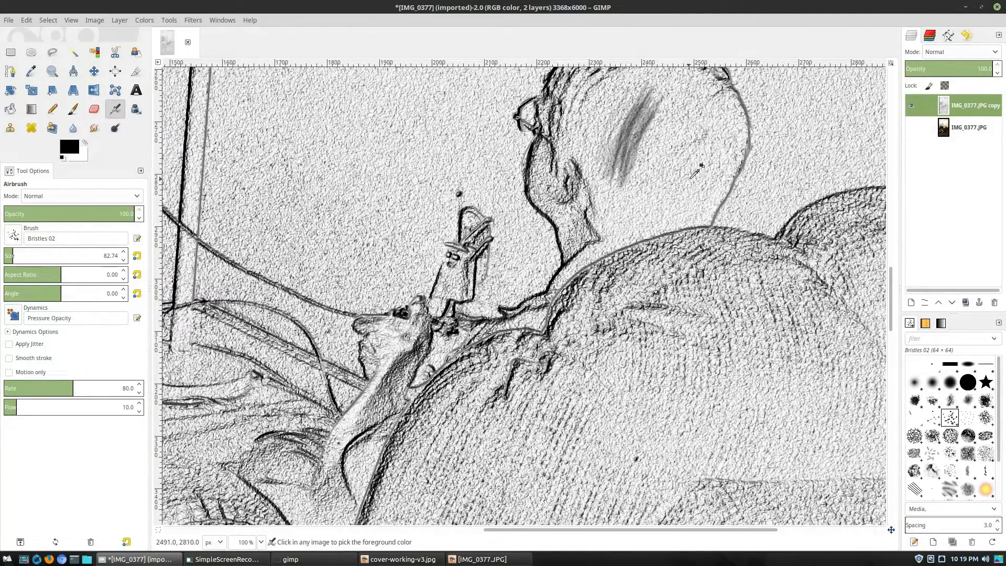
scroll(692, 176, down, 1)
key(ctrl+z)
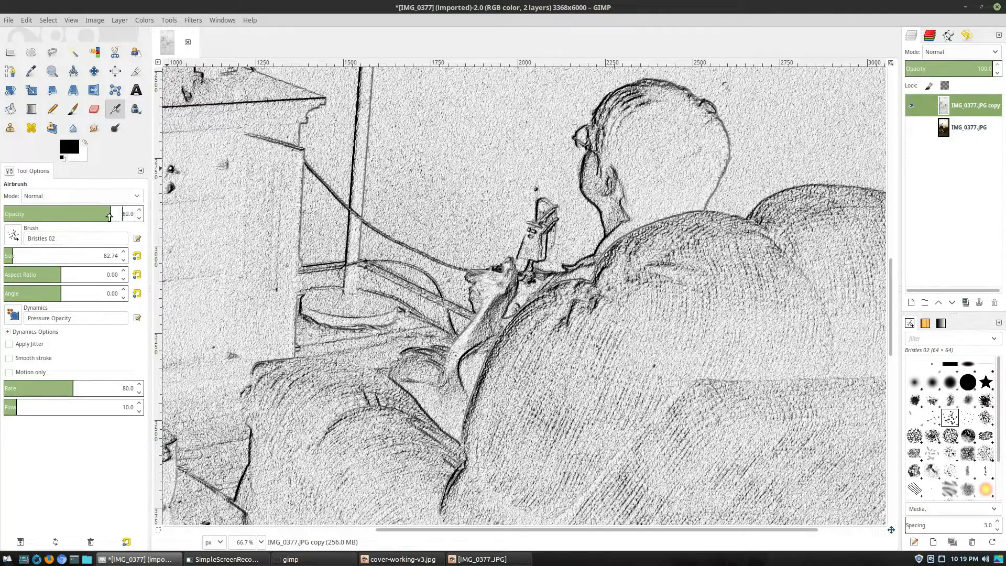
Step: Try the Bristles 02 hair strokes on the head at an opacity of 72.4, and undo them
scroll(653, 116, up, 1)
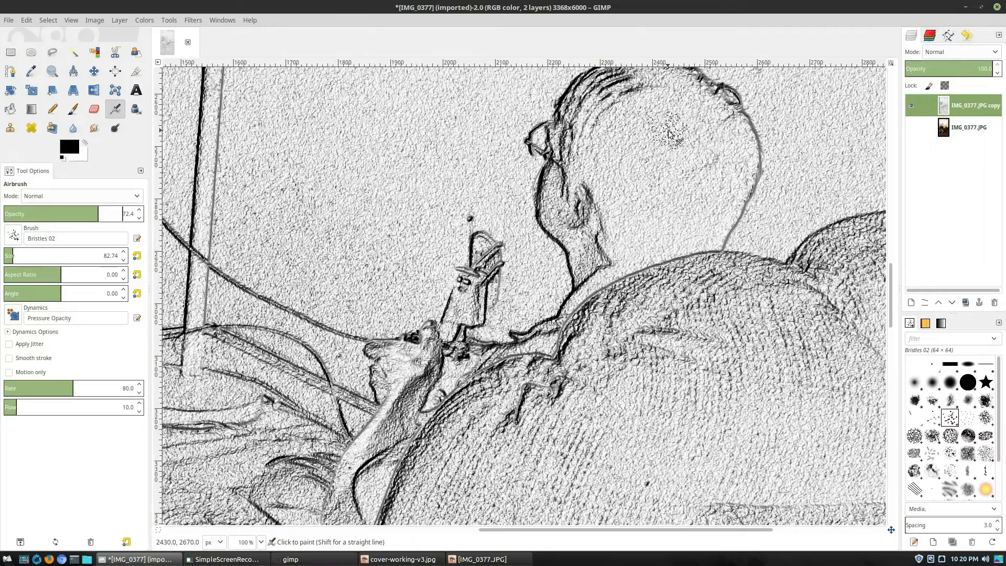
mouse_move(652, 112)
mouse_down()
mouse_move(613, 154)
mouse_move(655, 107)
mouse_move(626, 127)
mouse_move(616, 168)
mouse_up()
mouse_move(669, 128)
mouse_down()
mouse_move(616, 180)
mouse_move(651, 150)
mouse_move(620, 212)
mouse_move(684, 132)
mouse_move(629, 241)
mouse_up()
key(ctrl+z)
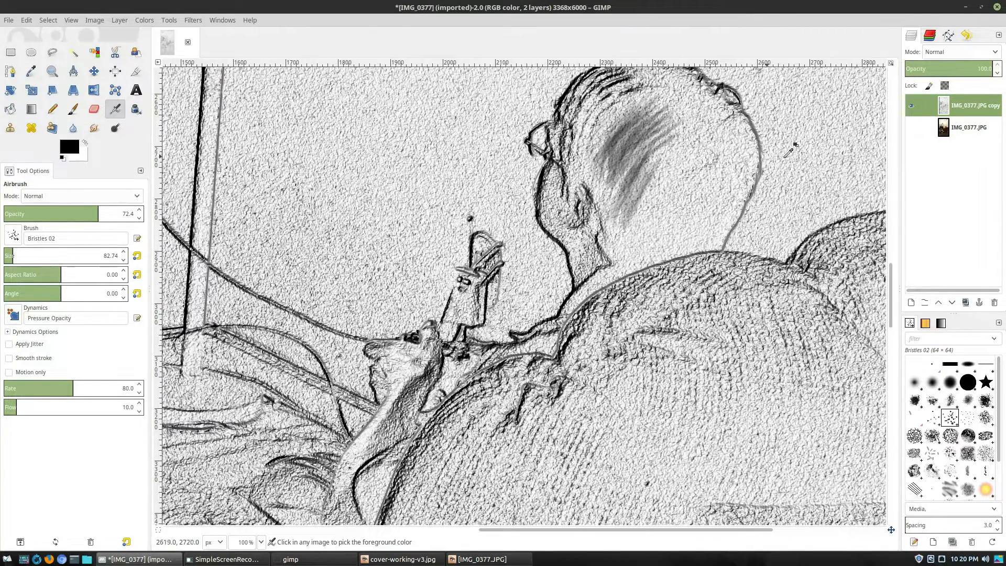
key(ctrl+z)
key(ctrl+z)
key(ctrl+z)
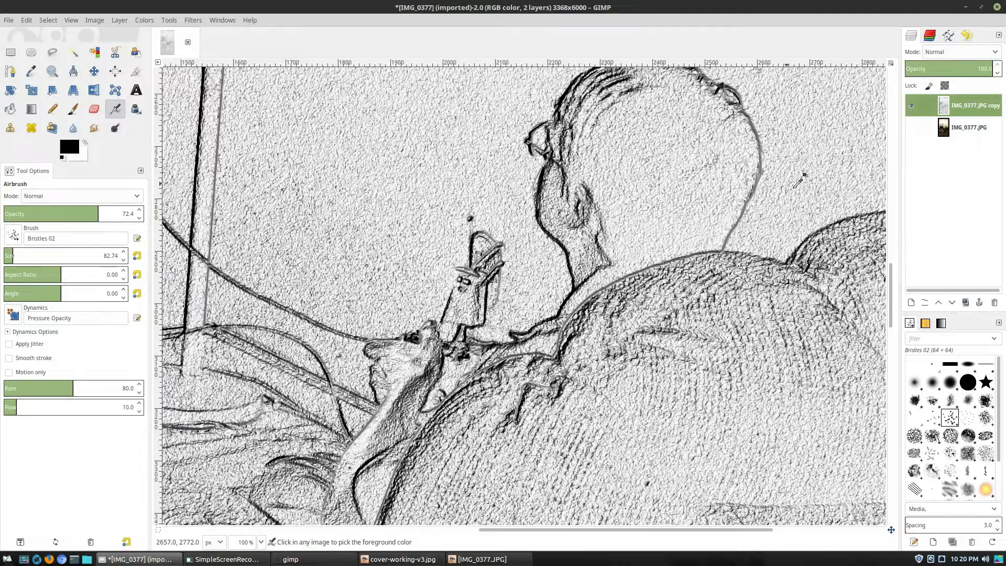
Step: Airbrush fine hair shading across the back of the seated person's head with the Bristles 03 brush, raising the opacity to 84.8 for further strokes
click(969, 418)
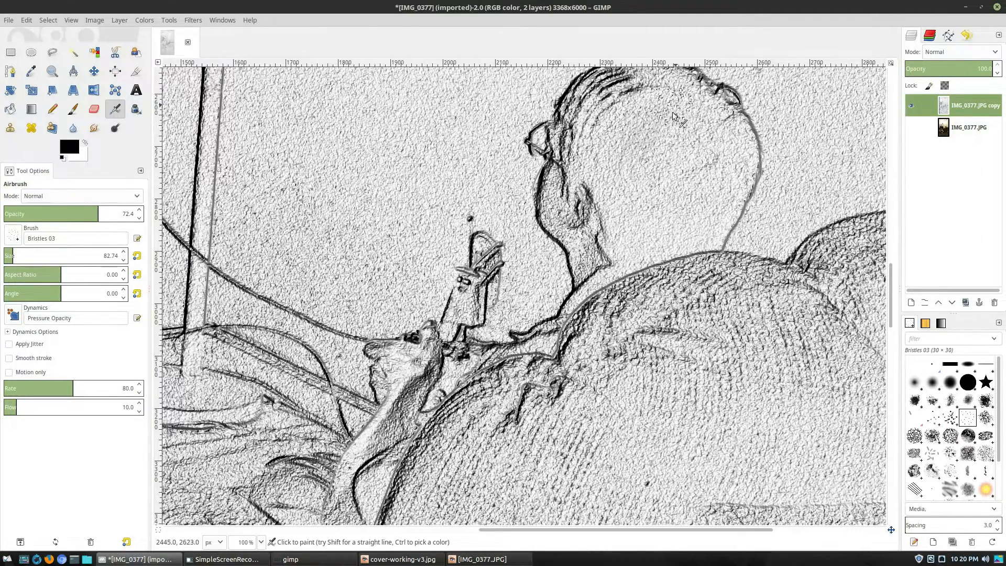
mouse_move(673, 117)
mouse_down()
mouse_move(636, 193)
mouse_move(666, 128)
mouse_move(637, 217)
mouse_move(711, 116)
mouse_move(685, 199)
mouse_move(723, 144)
mouse_move(709, 224)
mouse_move(715, 145)
mouse_move(741, 164)
mouse_move(739, 201)
mouse_move(711, 126)
mouse_move(671, 228)
mouse_move(680, 139)
mouse_move(672, 104)
mouse_move(628, 160)
mouse_move(641, 116)
mouse_move(631, 106)
mouse_move(596, 176)
mouse_move(649, 115)
mouse_move(626, 125)
mouse_move(585, 200)
mouse_move(676, 145)
mouse_move(637, 200)
mouse_move(629, 235)
mouse_move(707, 118)
mouse_move(674, 230)
mouse_move(686, 182)
mouse_move(729, 148)
mouse_move(729, 230)
mouse_up()
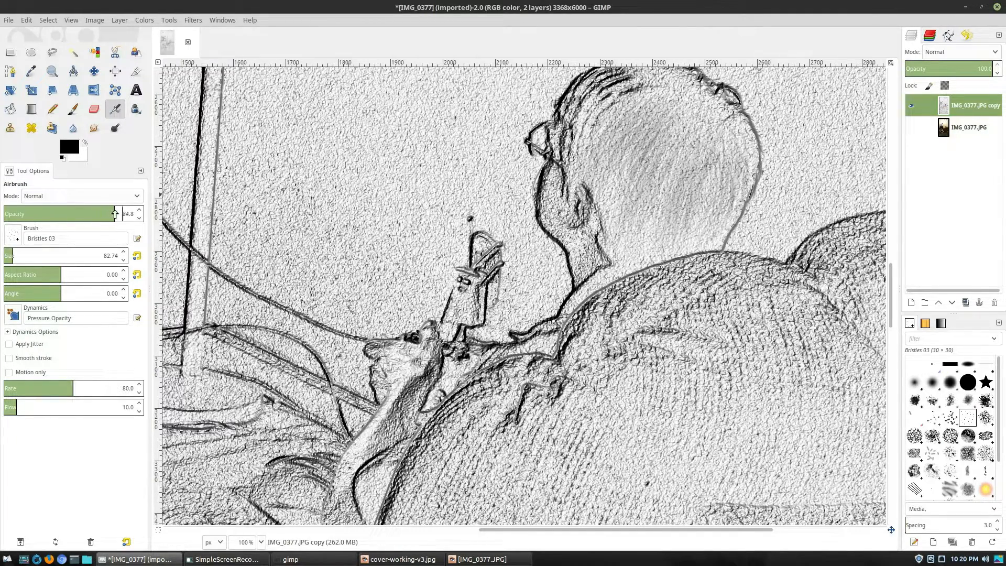
drag(654, 106, 609, 143)
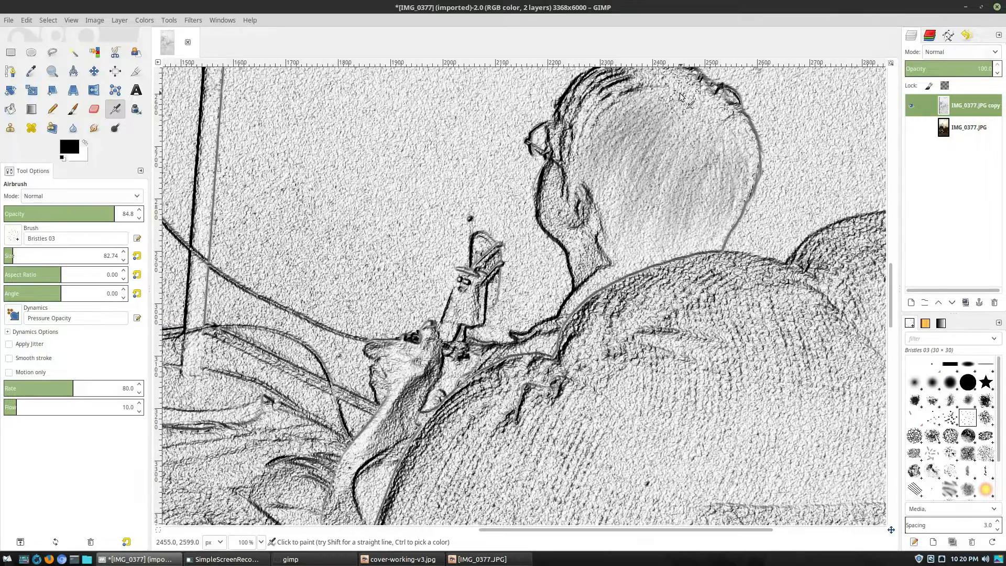
drag(660, 113, 608, 209)
drag(676, 124, 631, 252)
drag(691, 152, 655, 268)
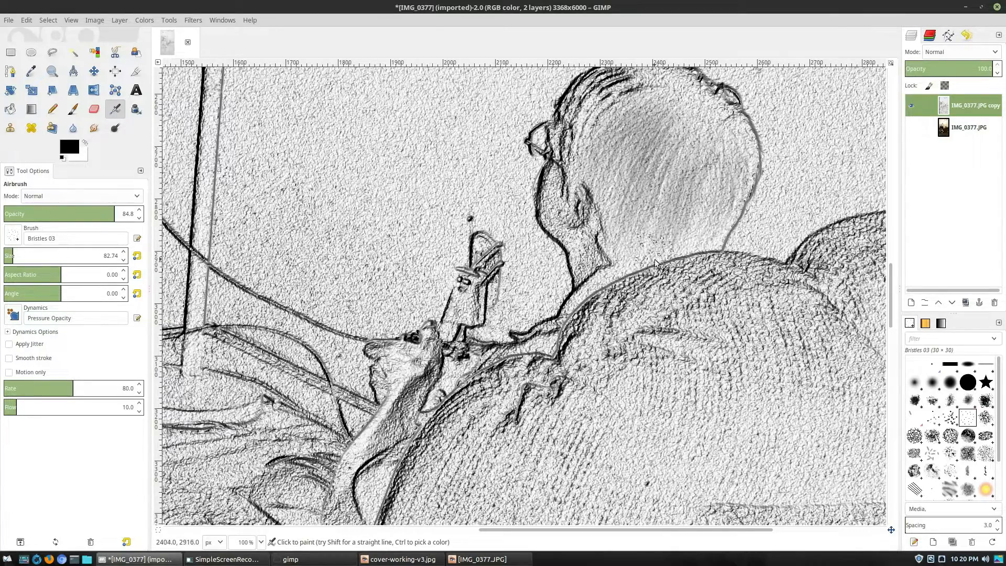
mouse_move(715, 158)
mouse_down()
mouse_move(737, 153)
mouse_move(728, 205)
mouse_up()
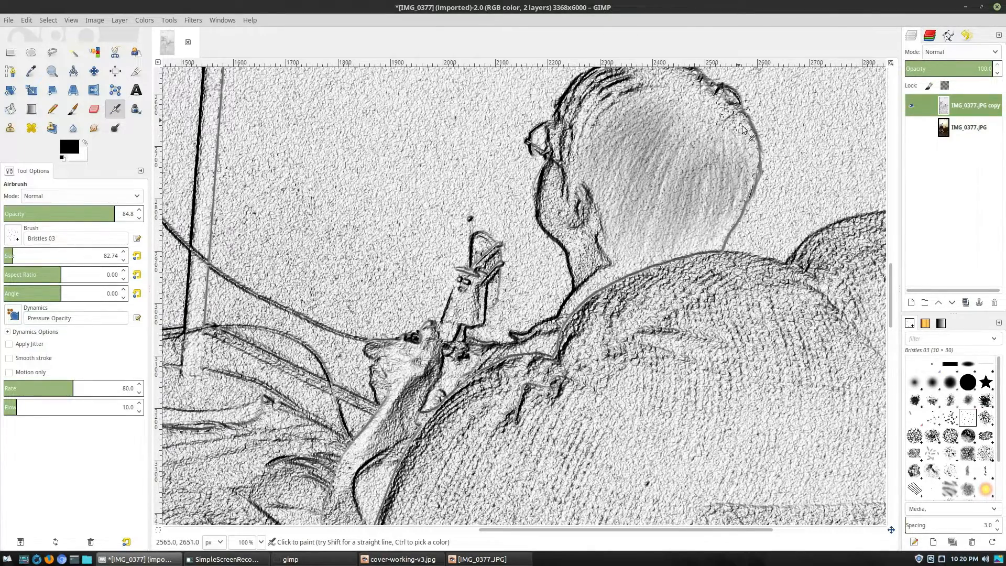
drag(742, 126, 748, 170)
mouse_move(704, 106)
mouse_down()
mouse_move(726, 137)
mouse_move(705, 111)
mouse_move(681, 138)
mouse_up()
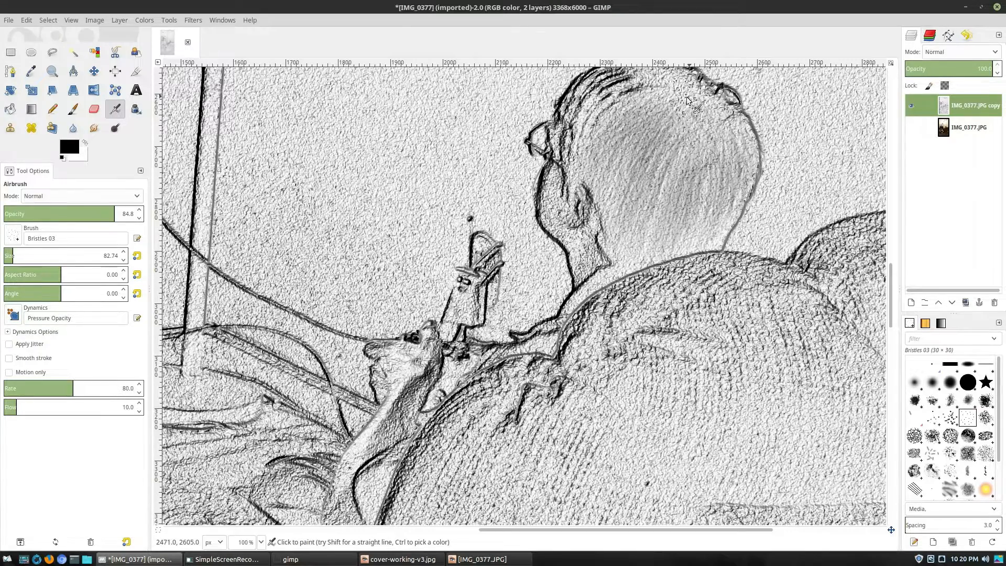
mouse_move(688, 100)
mouse_down()
mouse_move(656, 125)
mouse_move(687, 91)
mouse_move(627, 107)
mouse_move(602, 147)
mouse_up()
drag(684, 132, 635, 226)
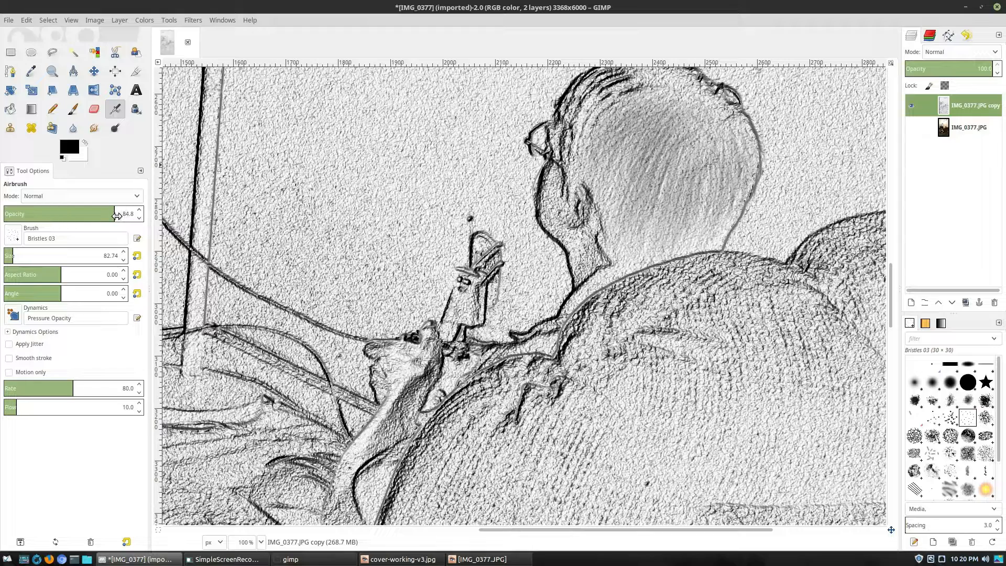
Step: Raise the Airbrush opacity further and darken the hair shading on the back of the seated person's head
drag(208, 208, 222, 207)
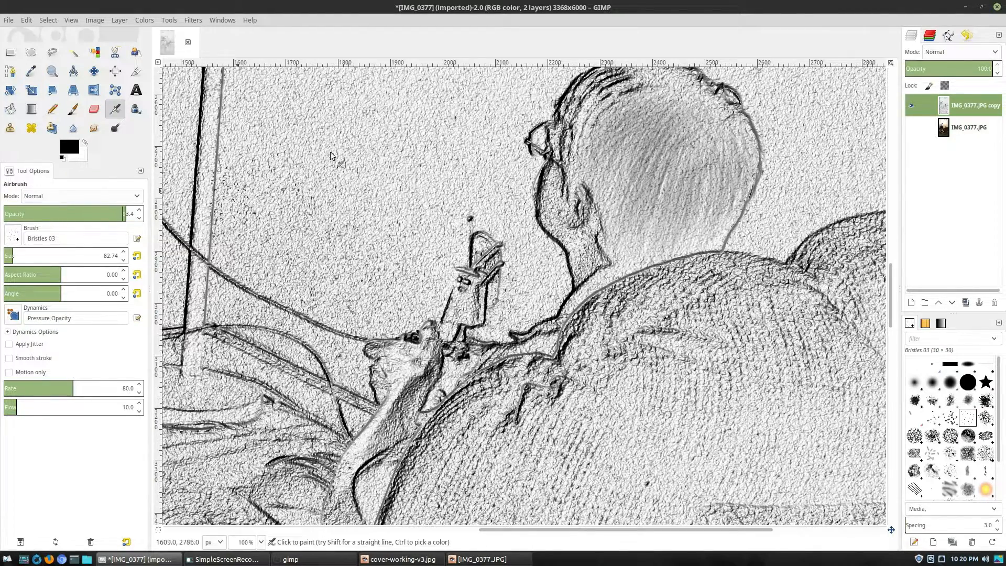
drag(677, 117, 618, 139)
mouse_move(713, 128)
mouse_down()
mouse_move(635, 170)
mouse_move(641, 195)
mouse_move(709, 130)
mouse_move(660, 214)
mouse_move(727, 127)
mouse_move(719, 208)
mouse_move(701, 237)
mouse_up()
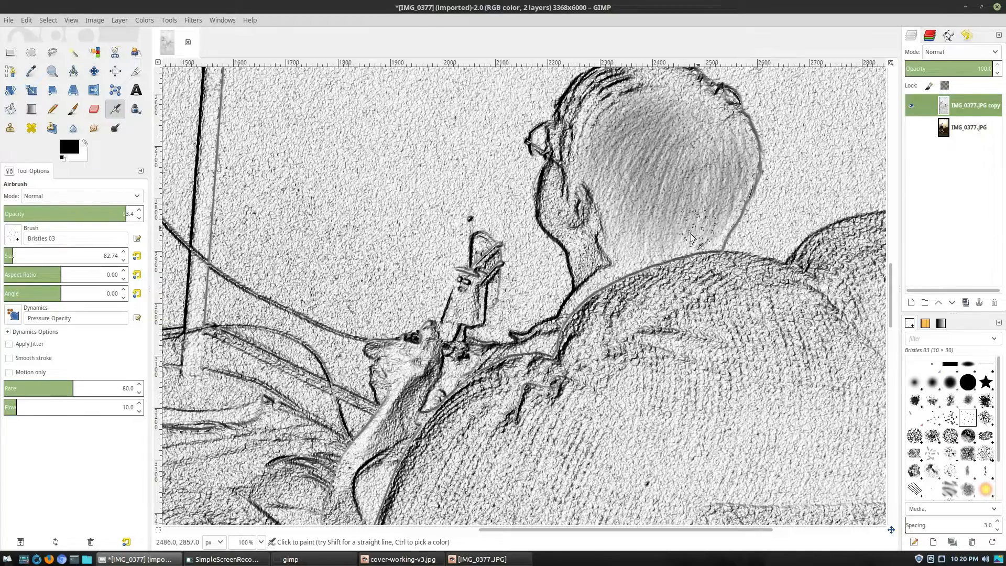
ctrl+scroll(720, 315, down, 5)
ctrl+scroll(659, 386, down, 1)
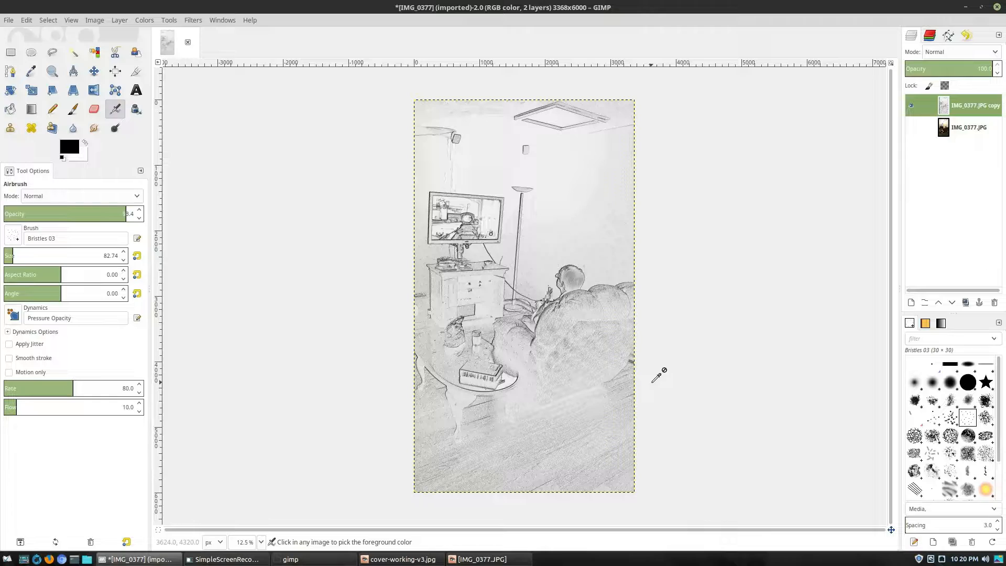
ctrl+scroll(566, 345, up, 2)
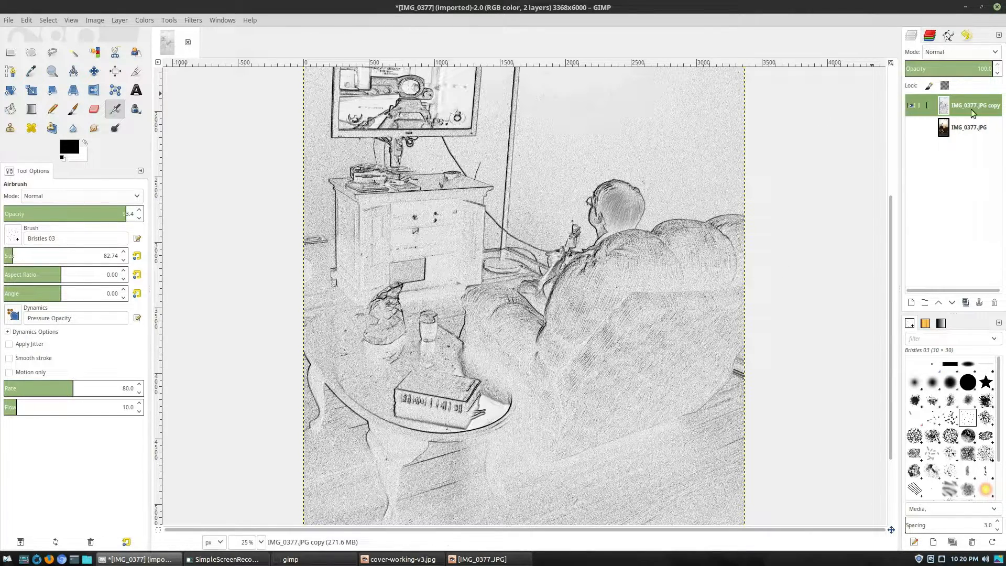
ctrl+scroll(772, 270, down, 1)
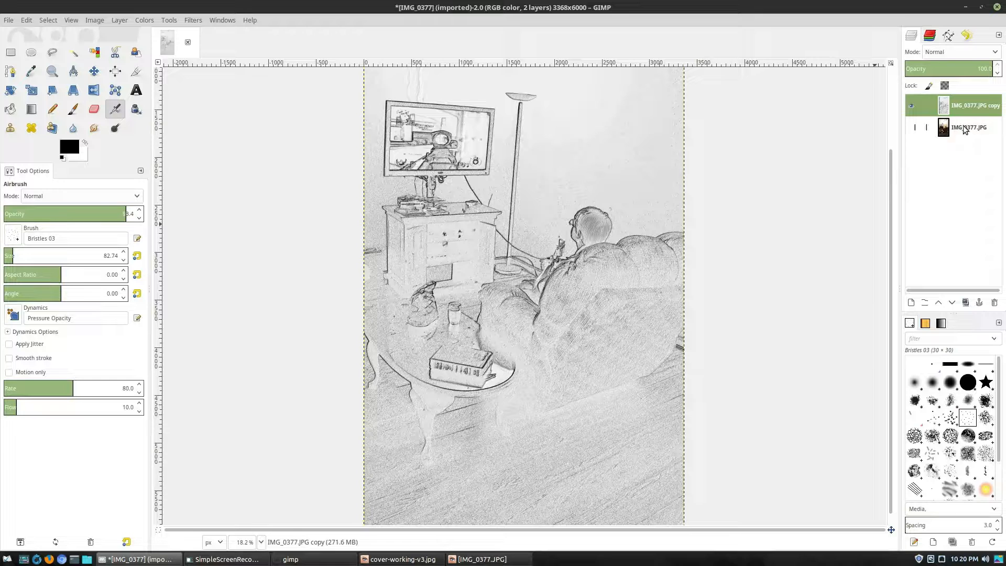
Step: Make the original photo layer visible beneath the sketch, hiding and restoring the sketch layer to compare the two
click(914, 128)
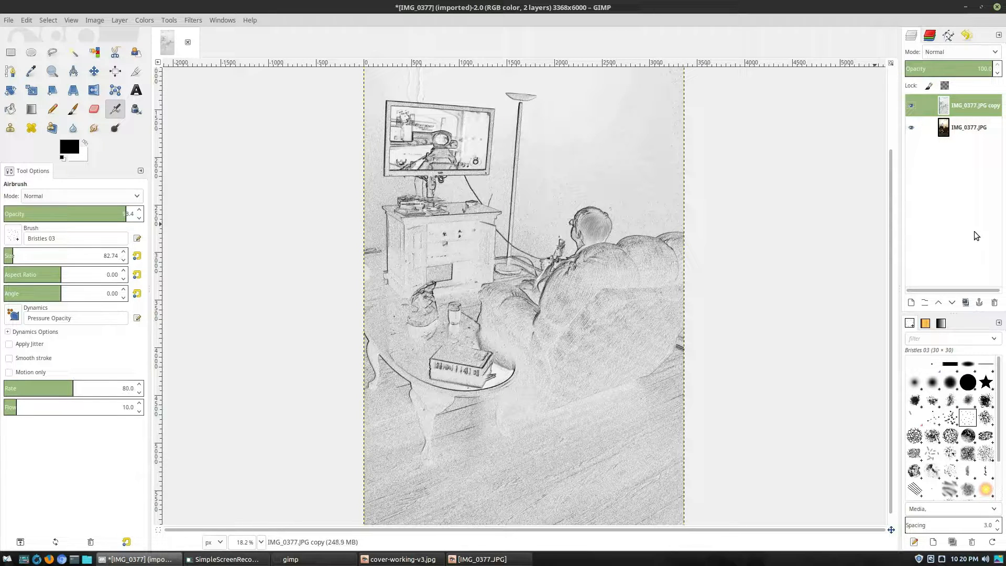
click(913, 106)
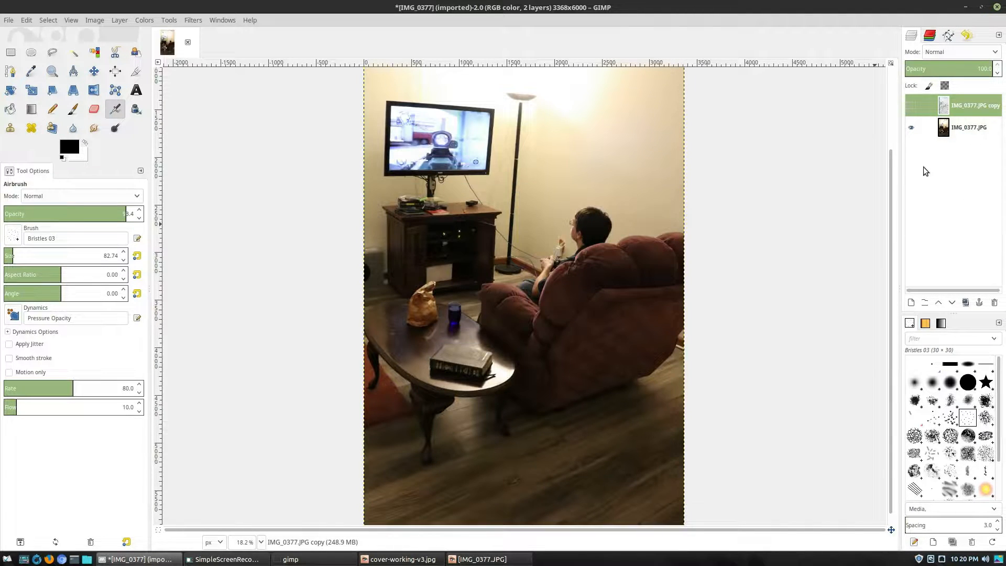
click(912, 107)
ctrl+scroll(740, 327, up, 1)
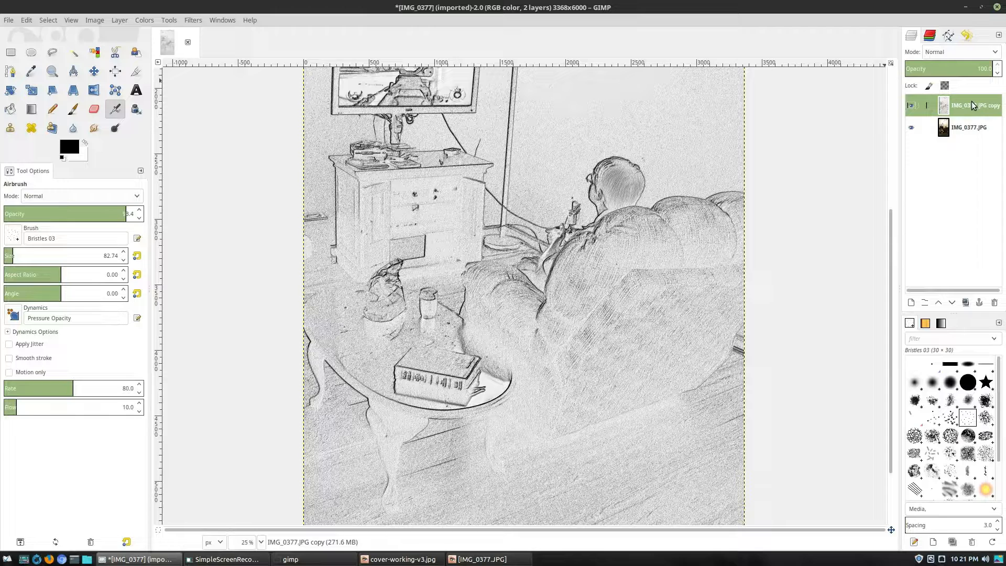
Step: Lower the opacity of the sketch layer IMG_0377.JPG copy to 68 so the photo's colours show through
click(998, 73)
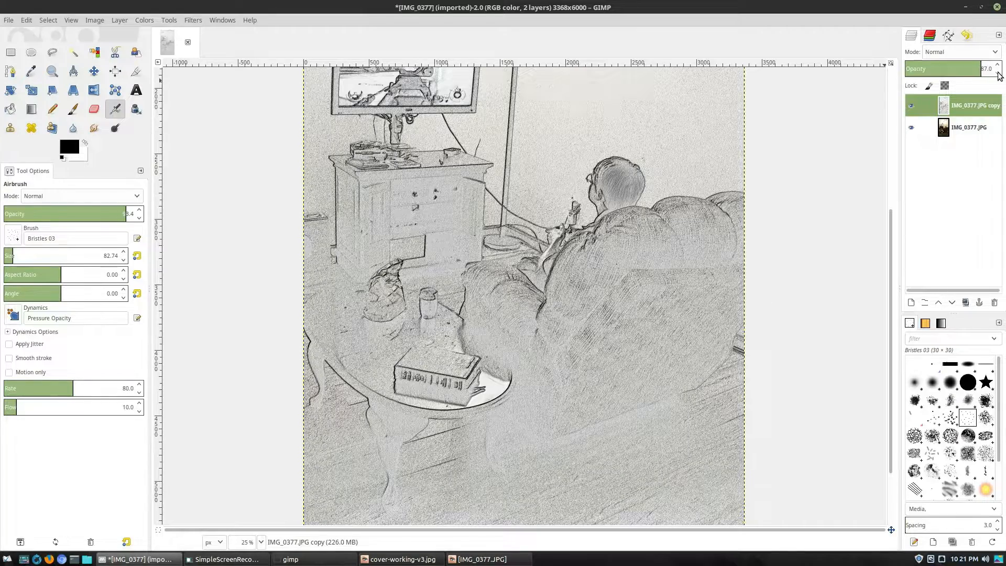
click(999, 73)
click(998, 73)
click(999, 73)
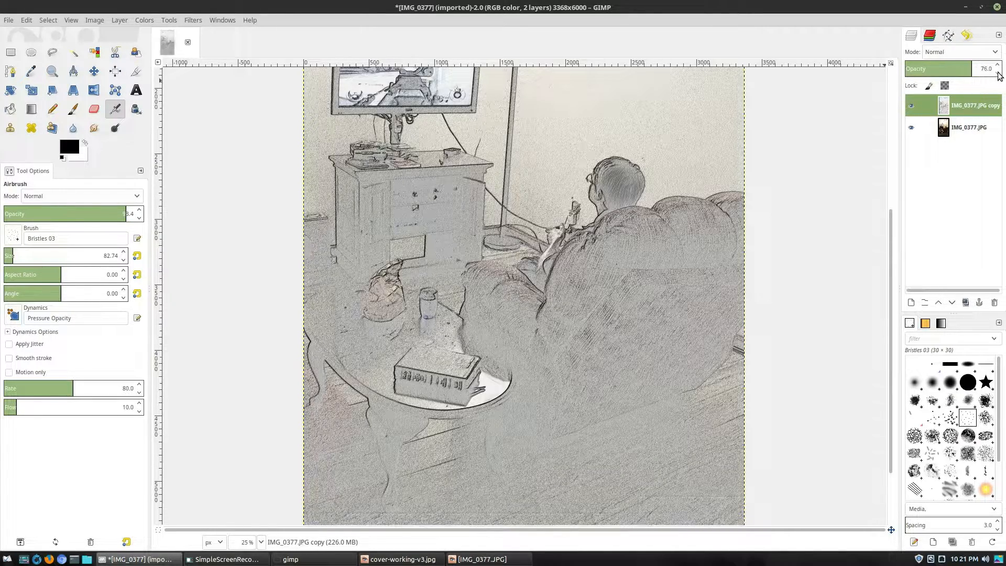
click(999, 73)
Step: Examine the sketch blended over the colour photo across the whole image, and compare it with the photo layer hidden
scroll(842, 191, down, 3)
scroll(692, 303, up, 3)
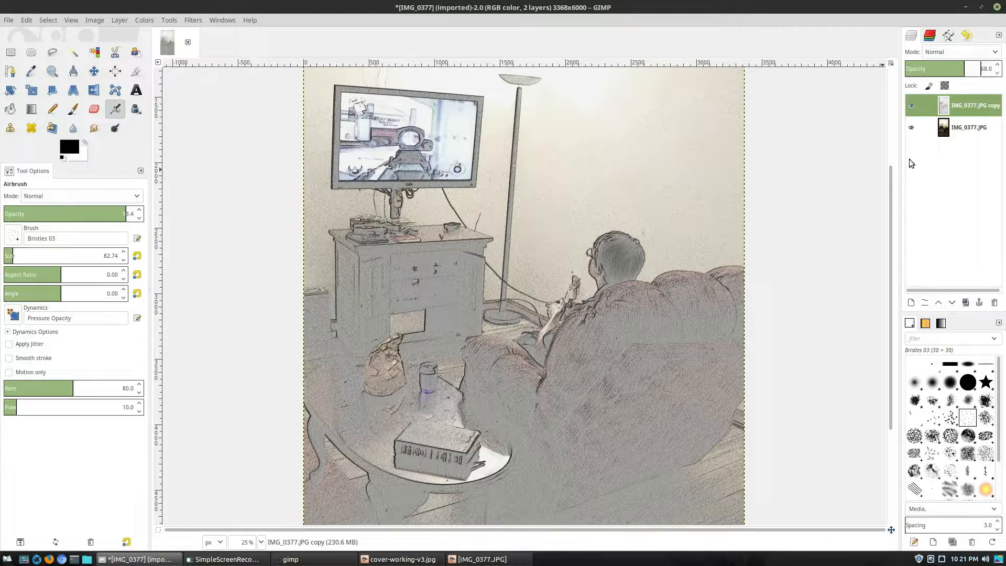
scroll(818, 368, down, 3)
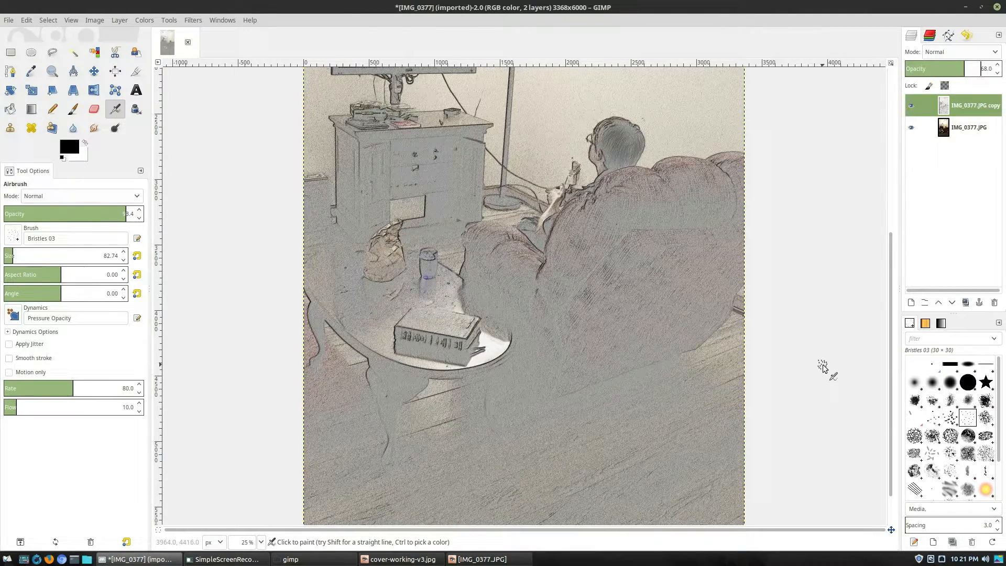
scroll(823, 366, up, 6)
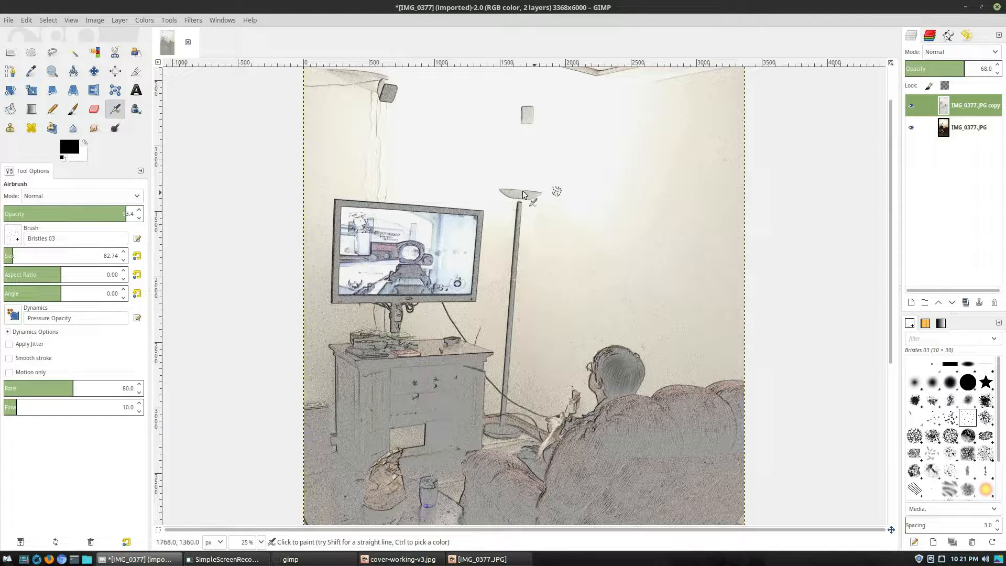
scroll(655, 373, down, 6)
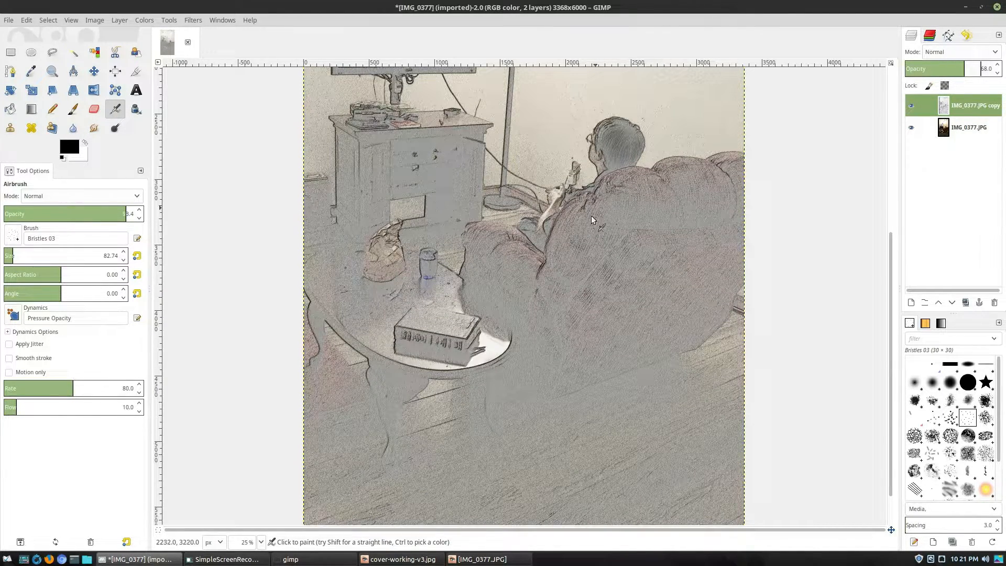
scroll(592, 157, up, 3)
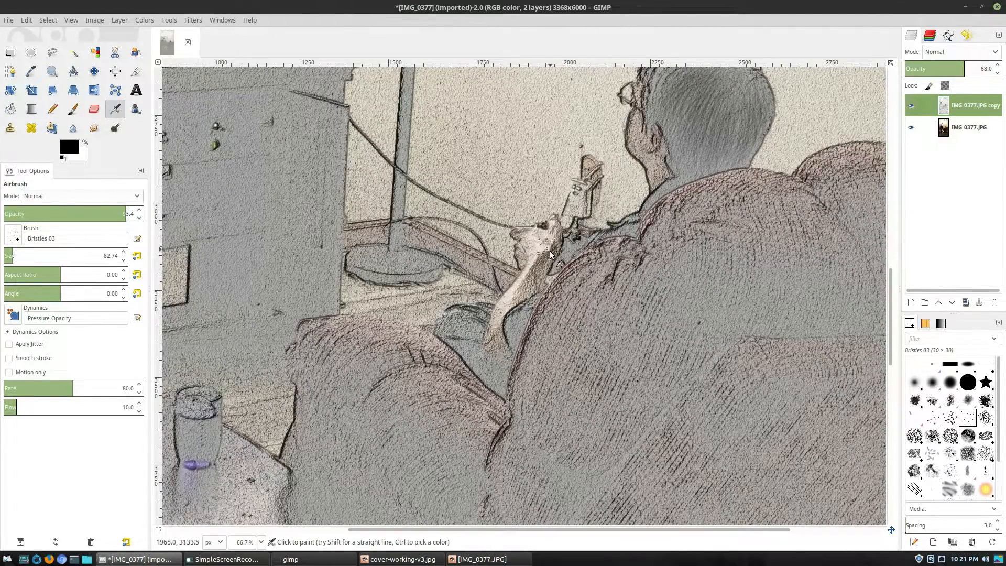
scroll(550, 394, down, 10)
scroll(524, 389, down, 3)
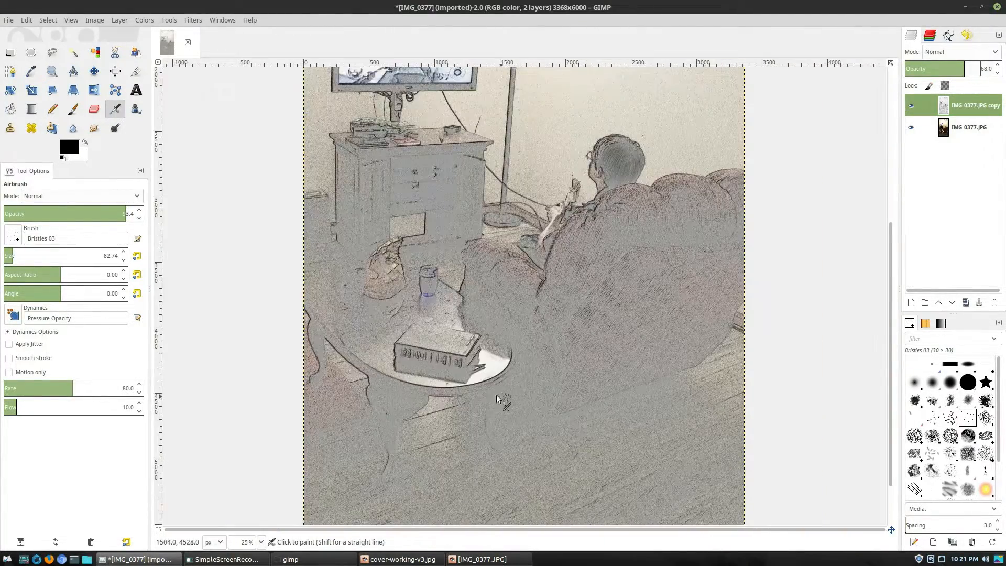
scroll(652, 292, up, 5)
scroll(669, 319, down, 4)
scroll(669, 320, down, 3)
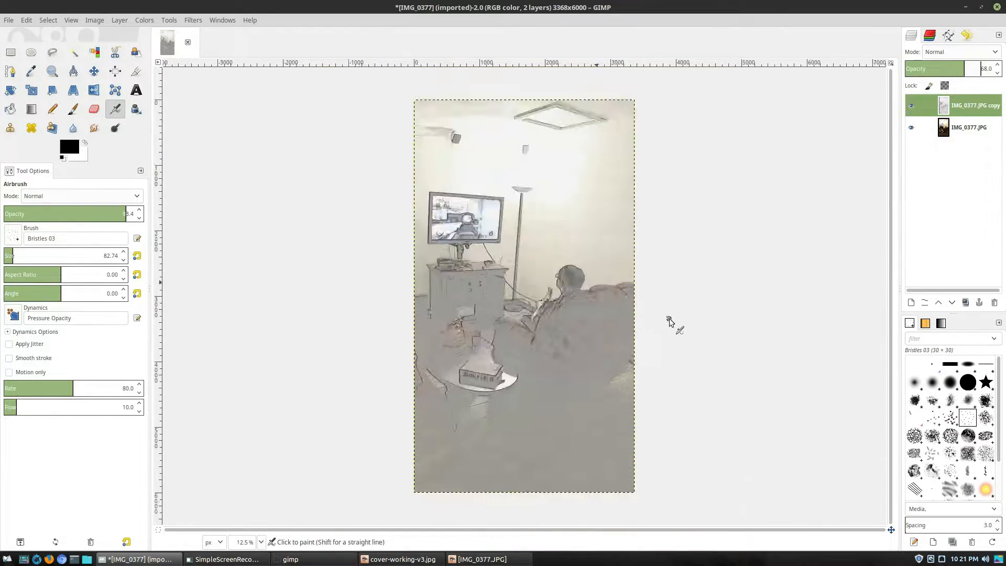
scroll(634, 307, up, 2)
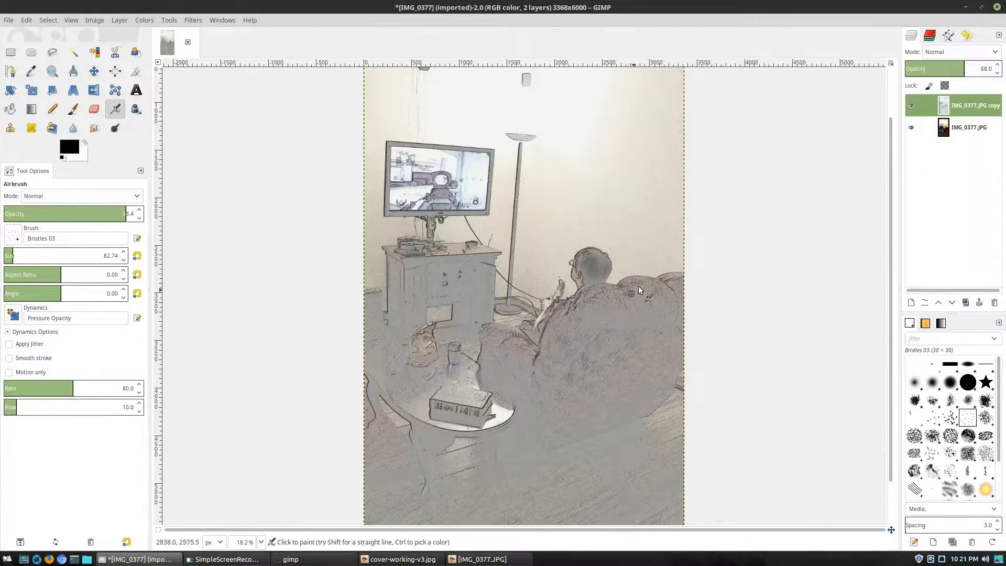
click(912, 128)
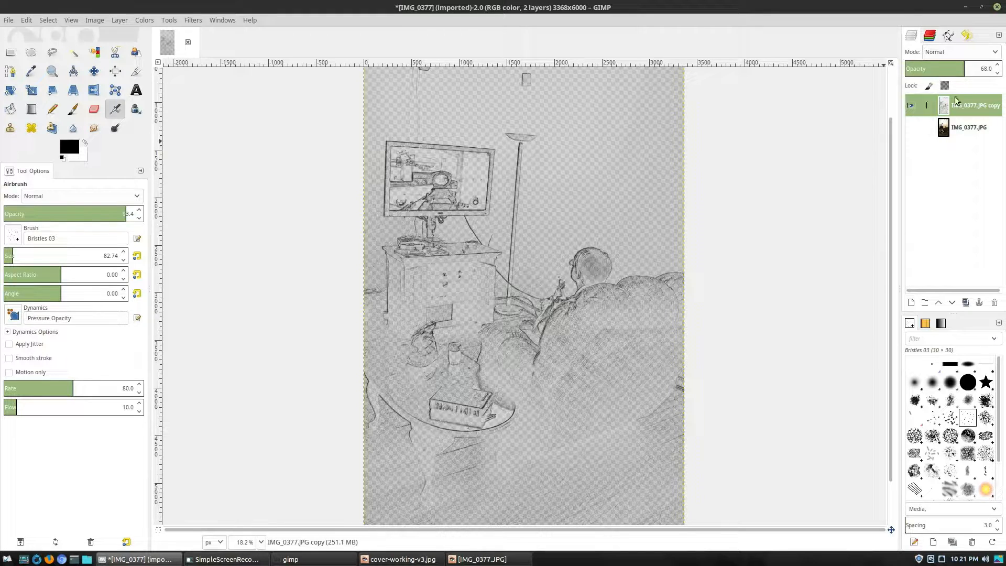
click(912, 128)
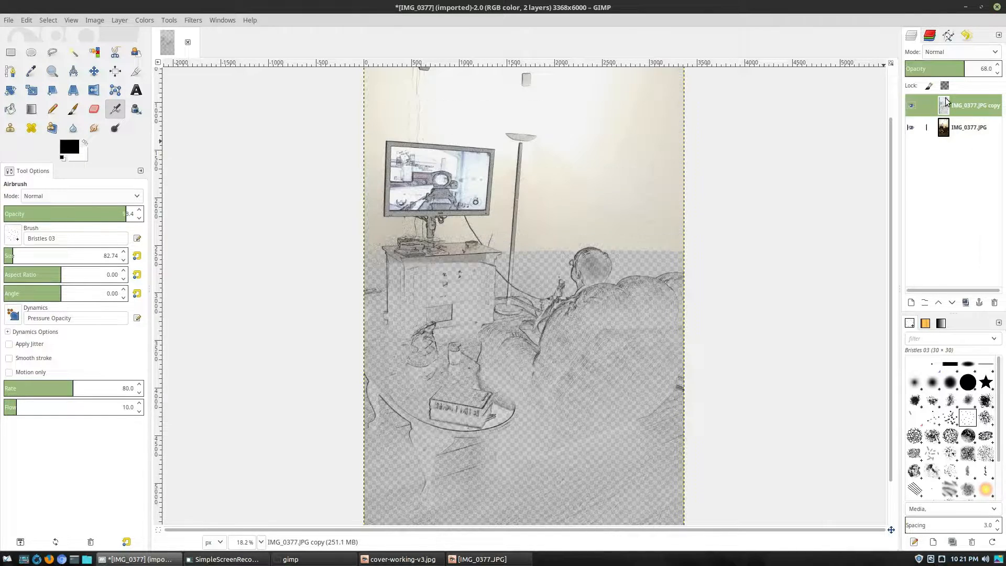
Step: Add a white-filled layer of 3368 × 6000 px directly above the original photo layer, beneath the sketch
click(970, 126)
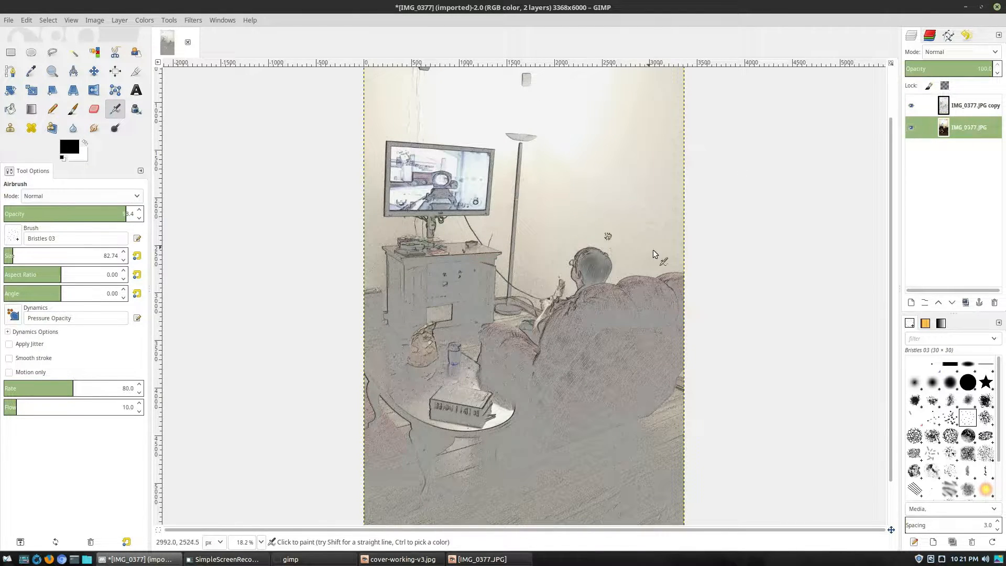
click(120, 21)
click(137, 33)
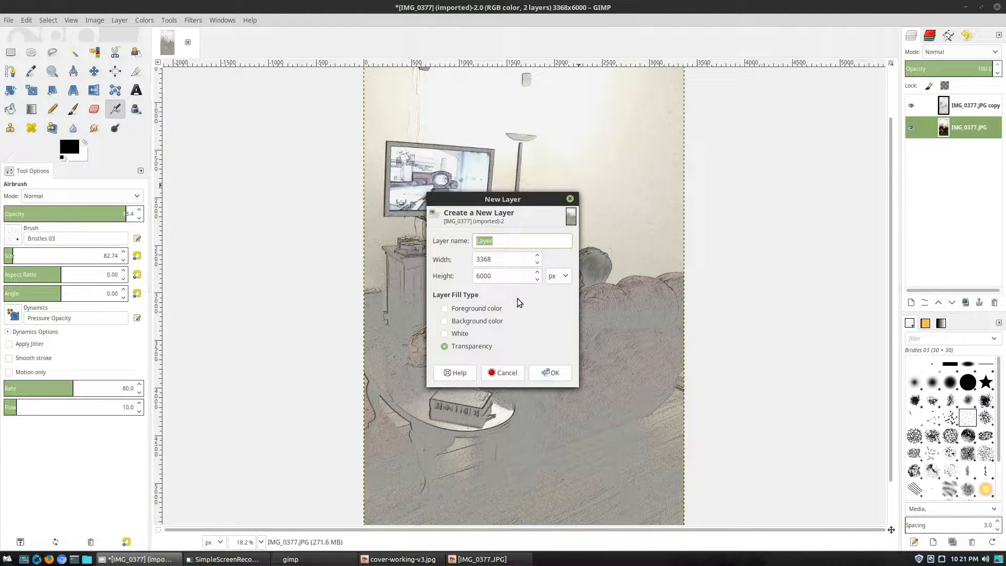
click(445, 334)
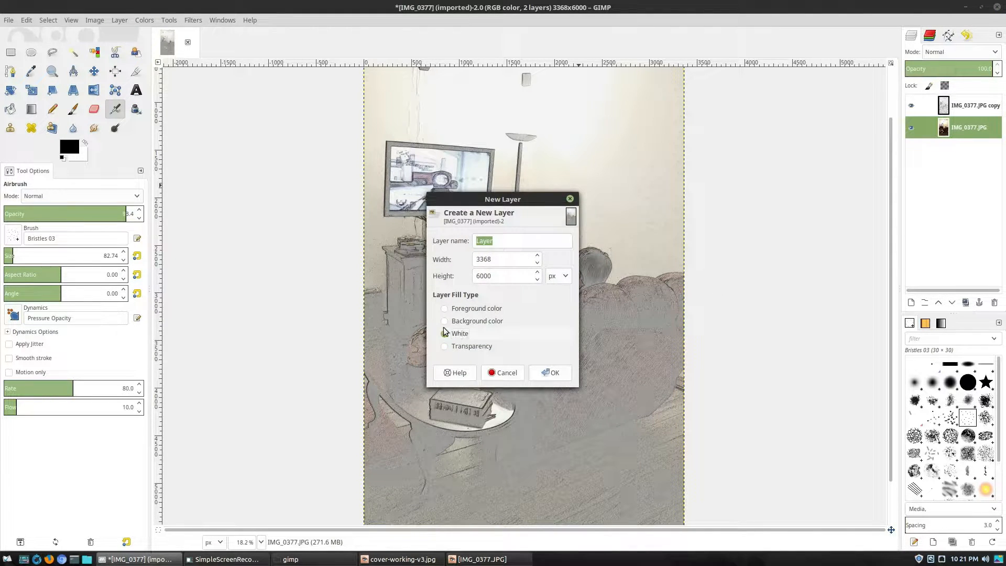
click(550, 373)
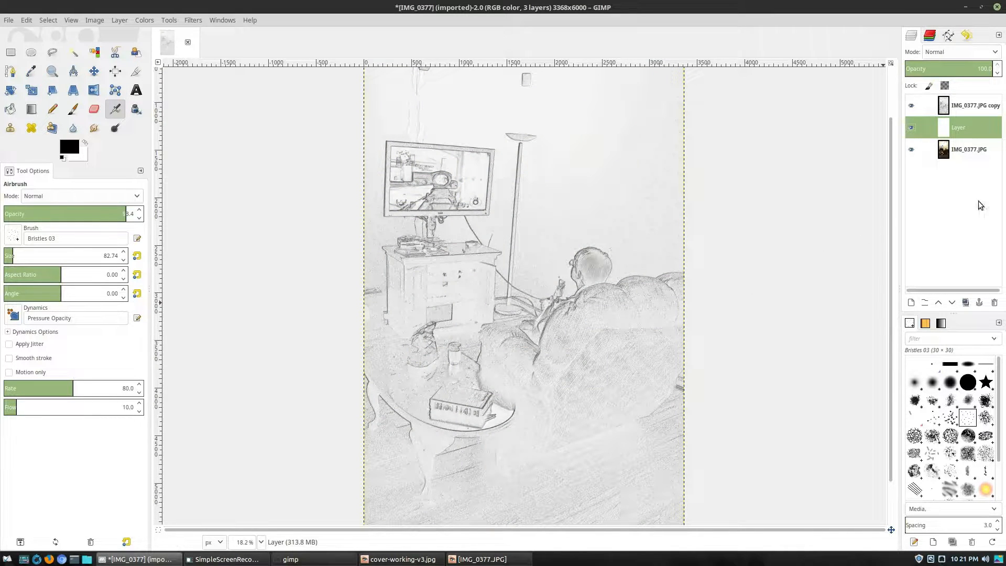
Step: Hide the white layer and examine the tinted sketch around the seated person, the television and the cabinet
click(912, 128)
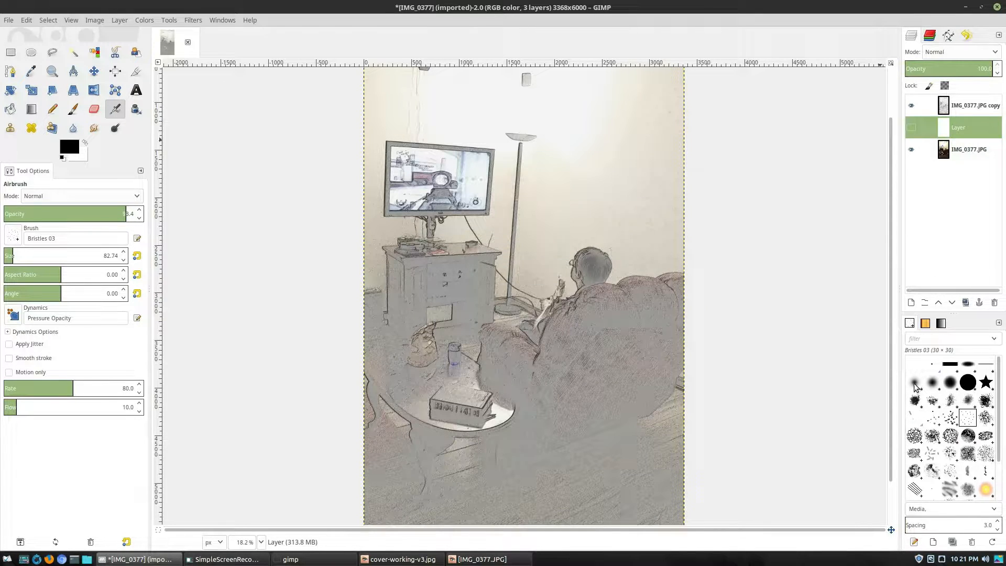
key(minus)
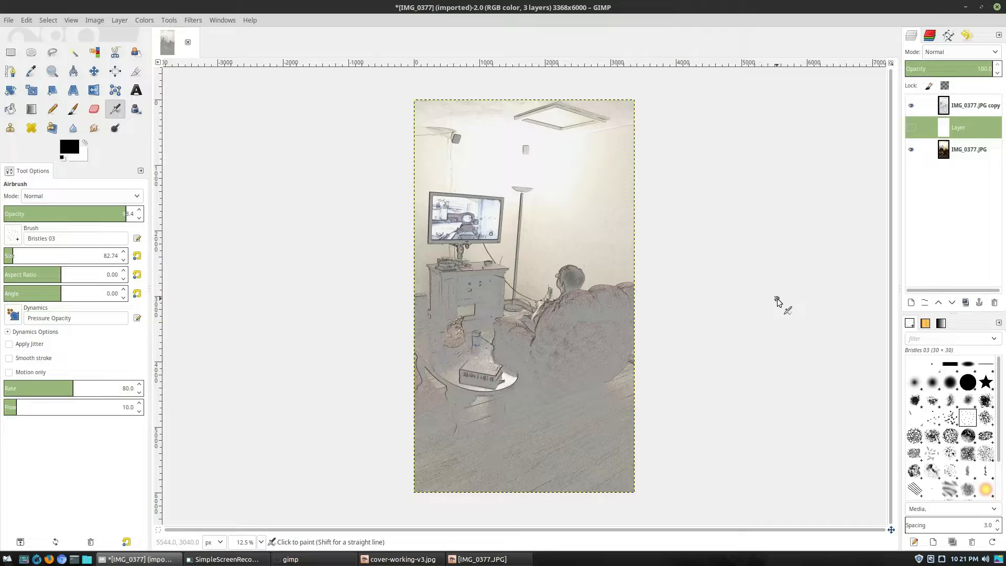
scroll(559, 291, up, 5)
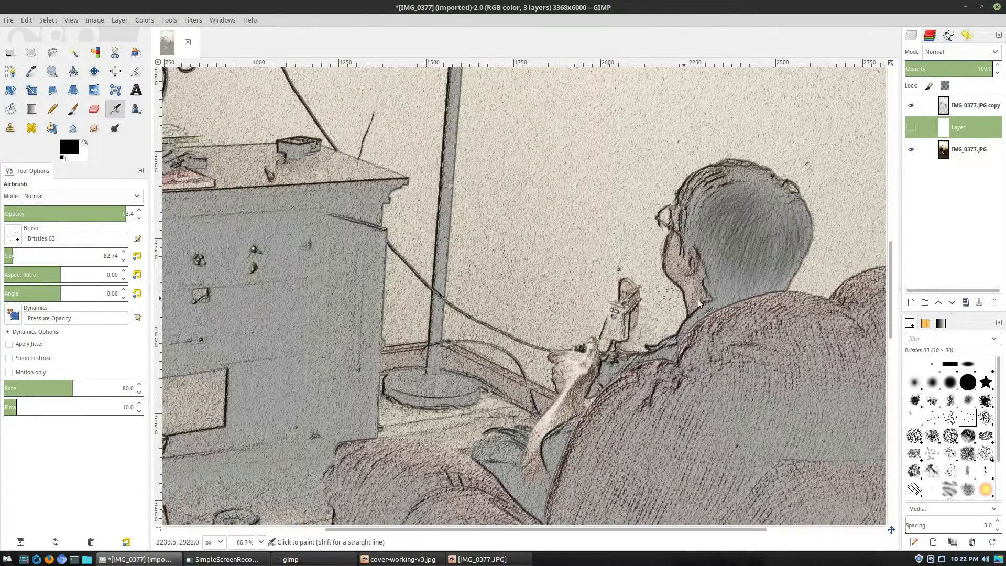
scroll(750, 283, down, 5)
scroll(730, 295, up, 5)
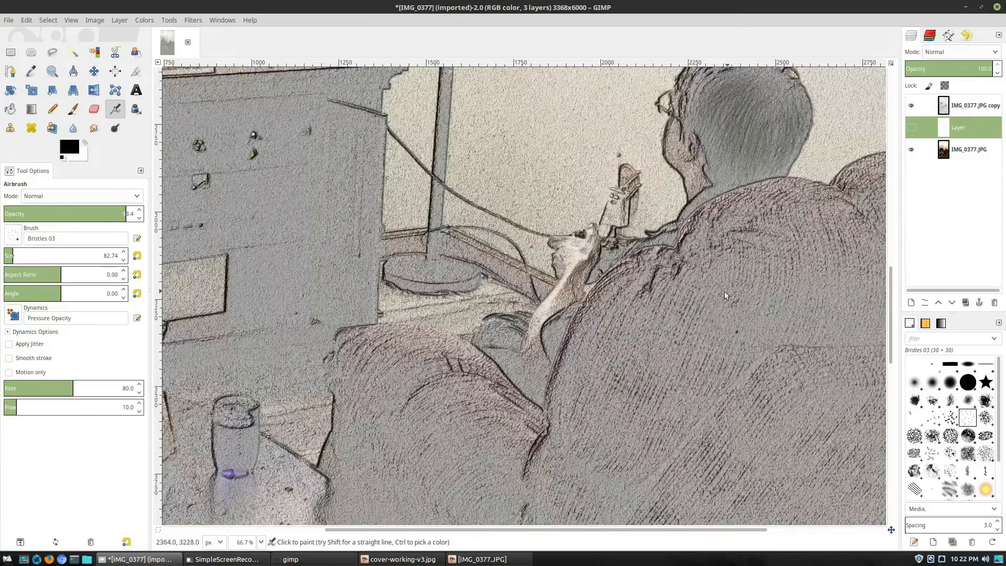
scroll(550, 309, left, 5)
scroll(603, 320, up, 5)
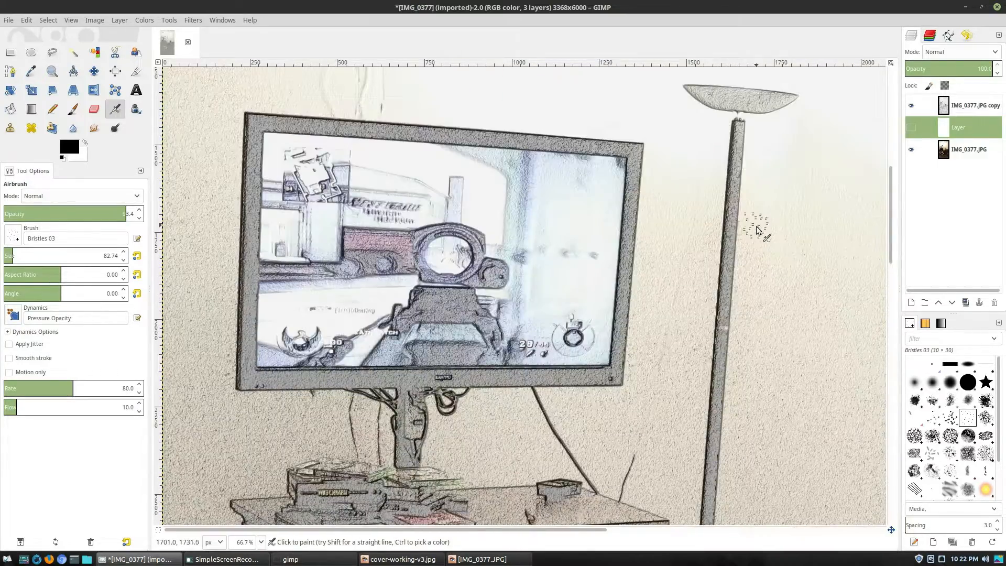
scroll(671, 331, down, 2)
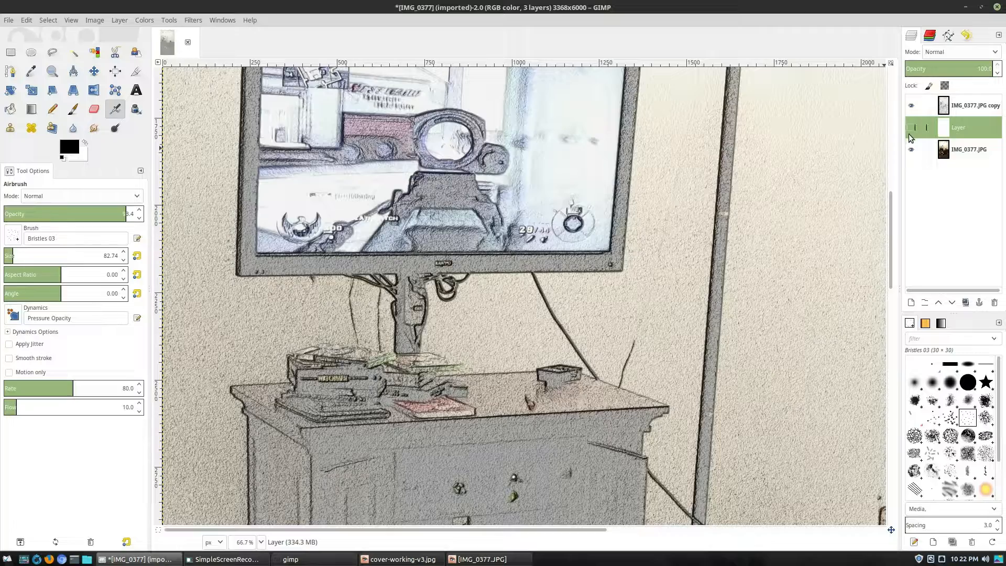
Step: Show the white layer again behind the sketch and make the sketch layer active
click(911, 128)
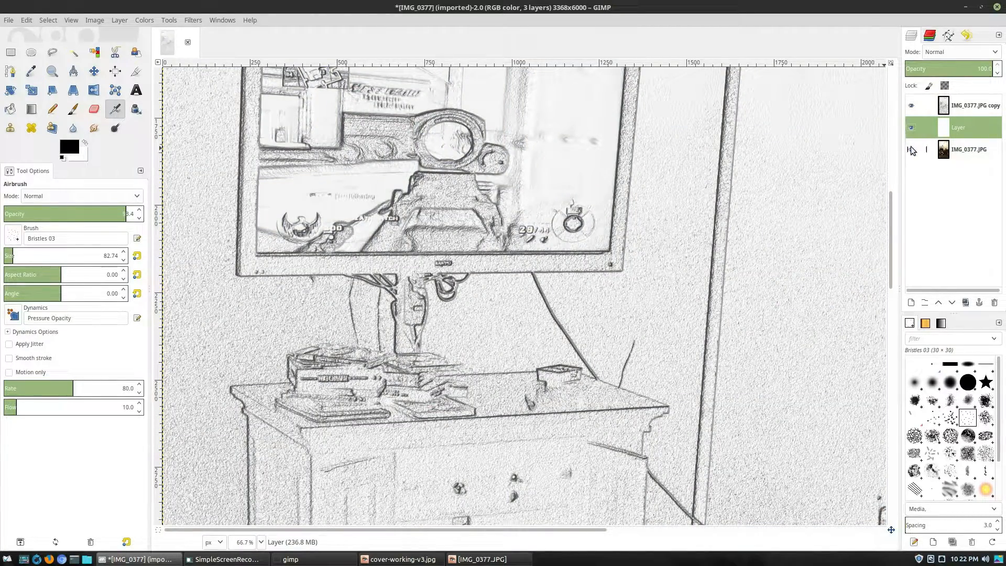
click(912, 149)
click(988, 109)
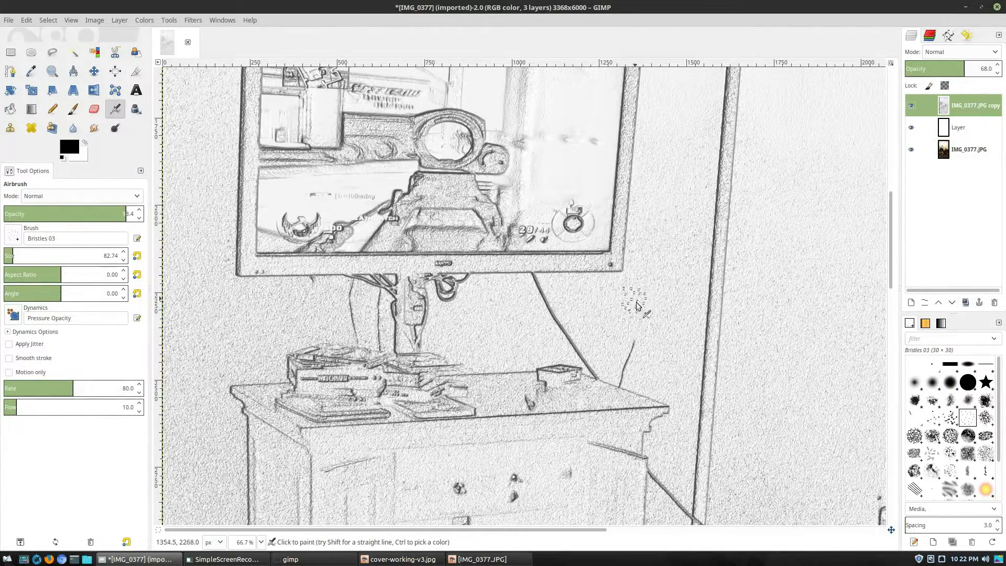
Step: Inspect the lightened sketch on the white background around the seated person's head, the lamp and the wall
scroll(629, 292, down, 10)
scroll(802, 272, up, 7)
shift+scroll(802, 257, right, 4)
scroll(853, 291, right, 4)
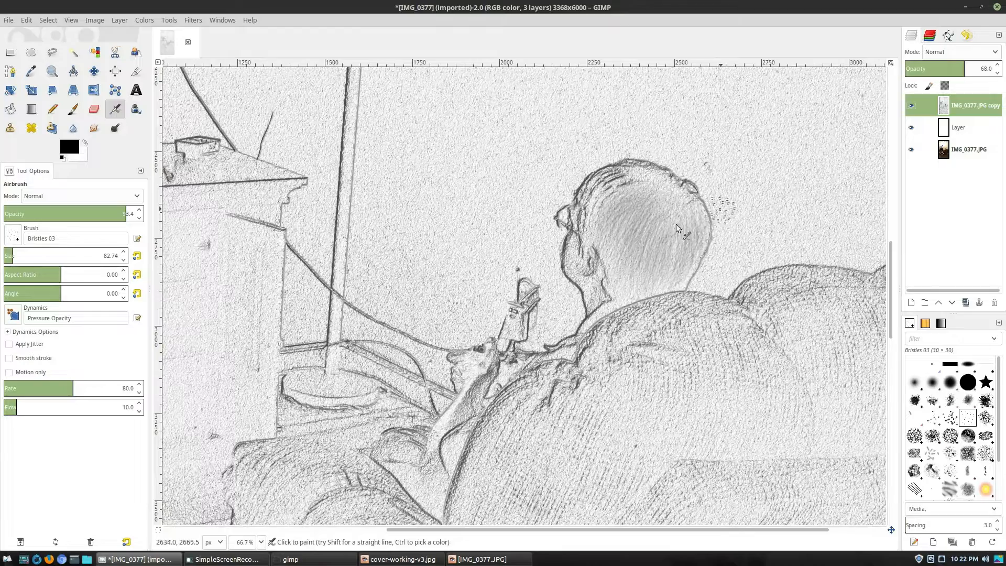
ctrl+scroll(367, 134, down, 1)
ctrl+scroll(366, 134, up, 1)
ctrl+scroll(356, 132, down, 1)
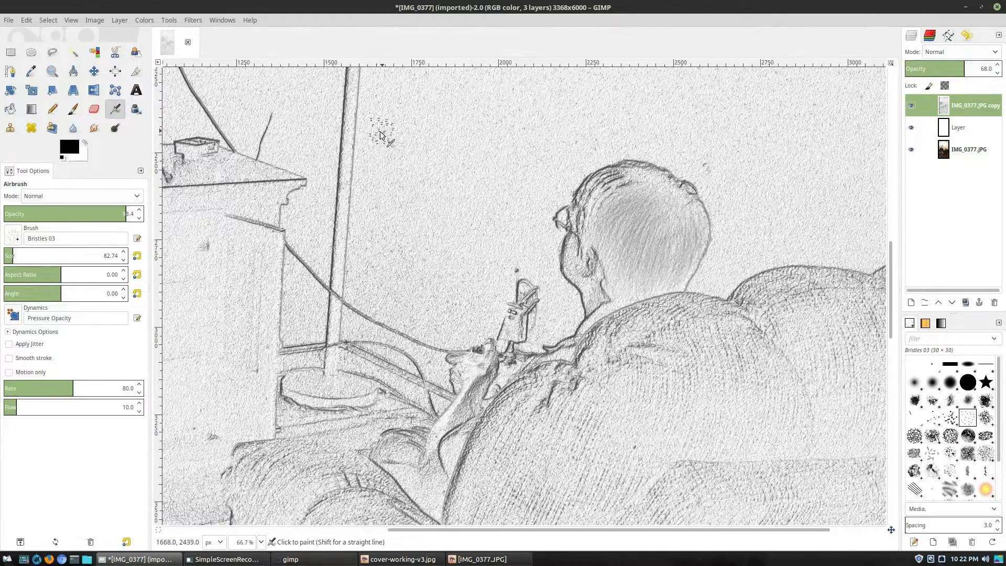
ctrl+scroll(315, 158, up, 1)
ctrl+scroll(288, 180, down, 1)
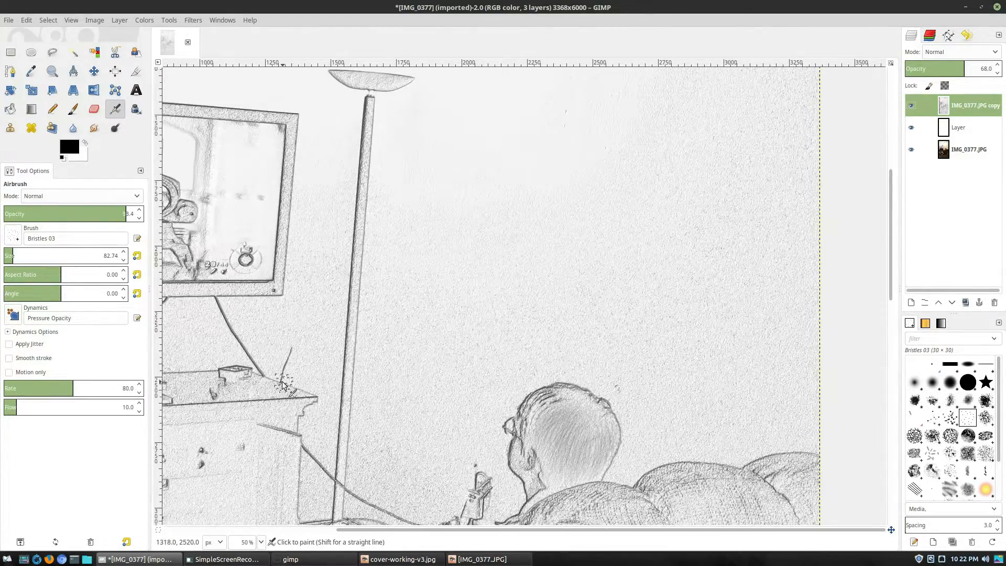
Step: Clone wall texture over the stray line above the cabinet's corner in the sketch layer, using the 2. Hardness 050 brush
ctrl+scroll(273, 314, up, 2)
click(10, 128)
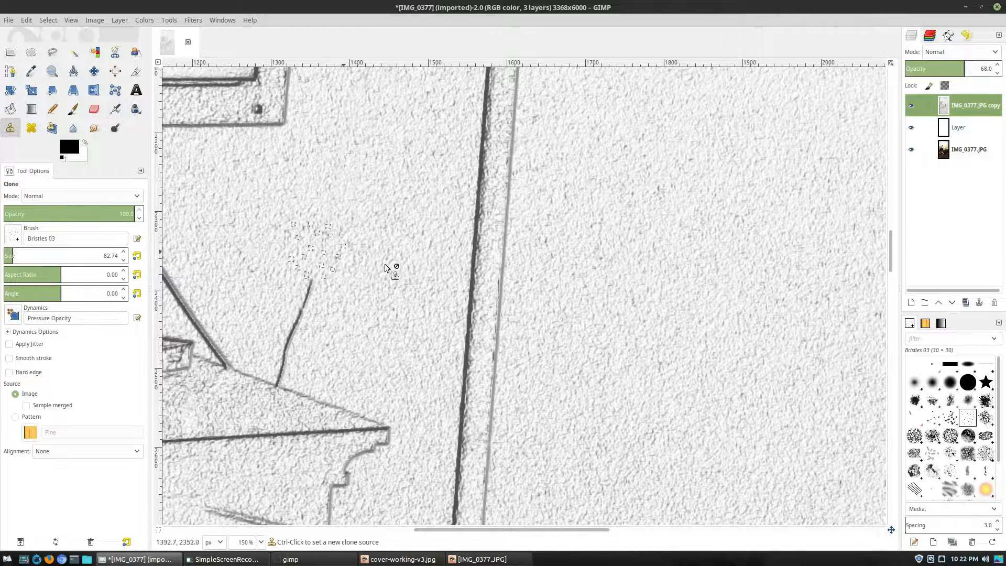
click(932, 385)
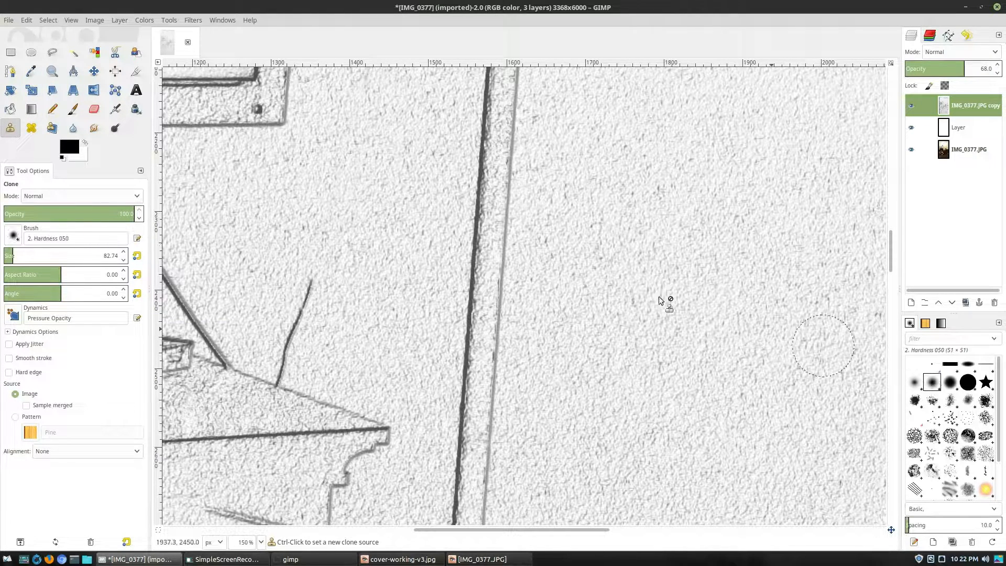
ctrl+click(384, 281)
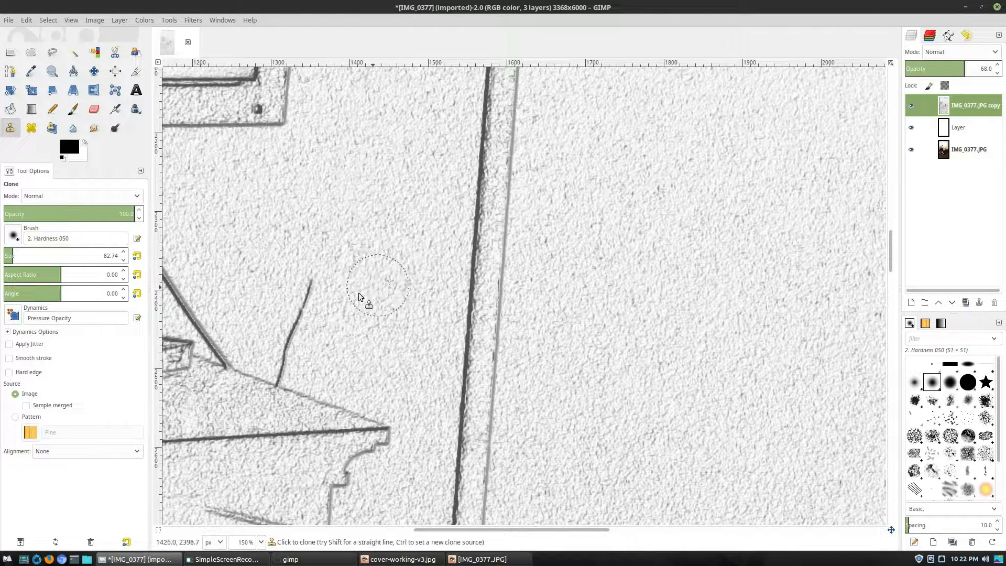
mouse_move(313, 277)
mouse_down()
mouse_move(288, 363)
mouse_move(275, 354)
mouse_up()
ctrl+scroll(333, 257, down, 1)
ctrl+scroll(332, 258, down, 3)
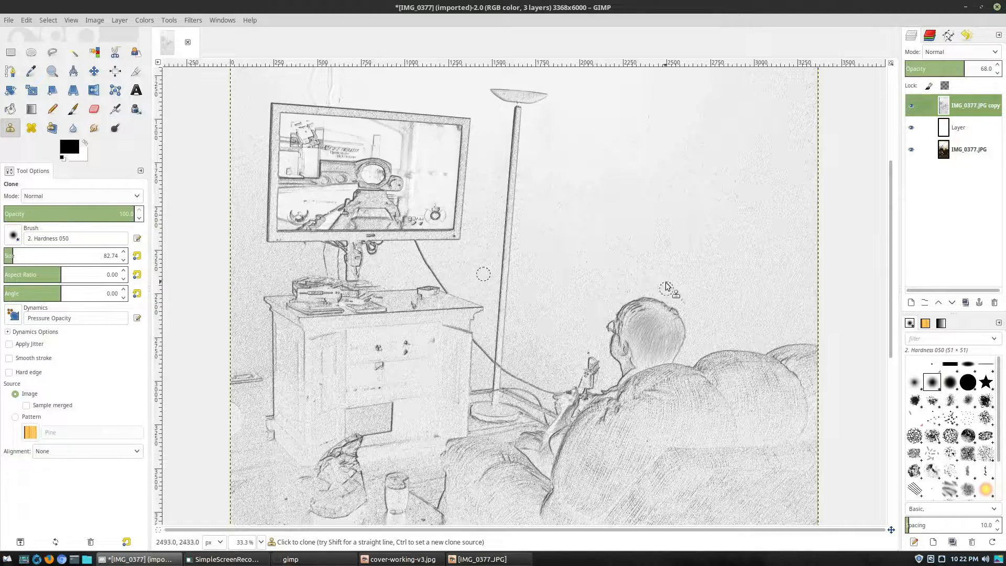
Step: Hide the white layer and compare the sketch with the original photo around the television and lamp, leaving the sketch layer shown
click(912, 131)
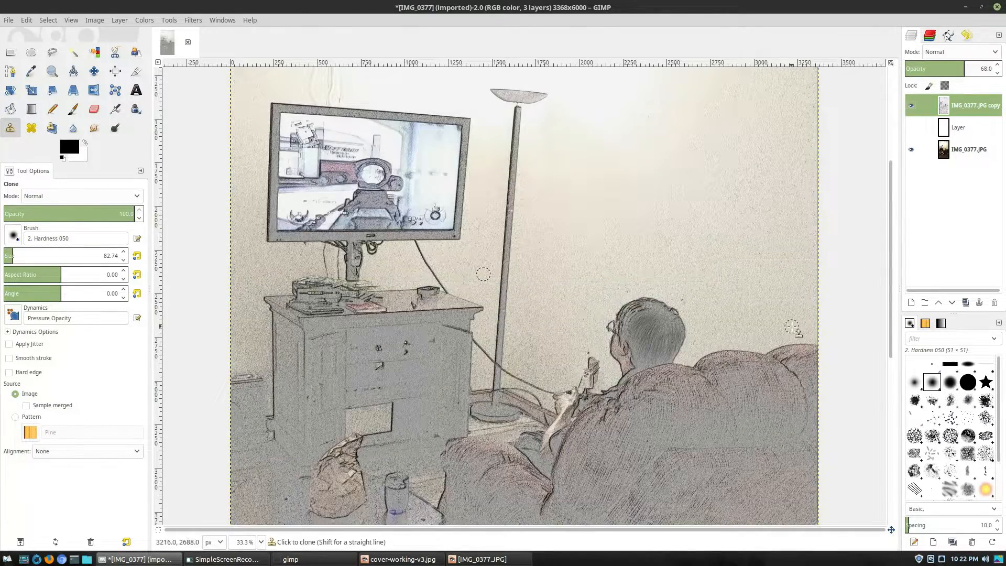
key(minus)
key(plus)
key(plus)
key(plus)
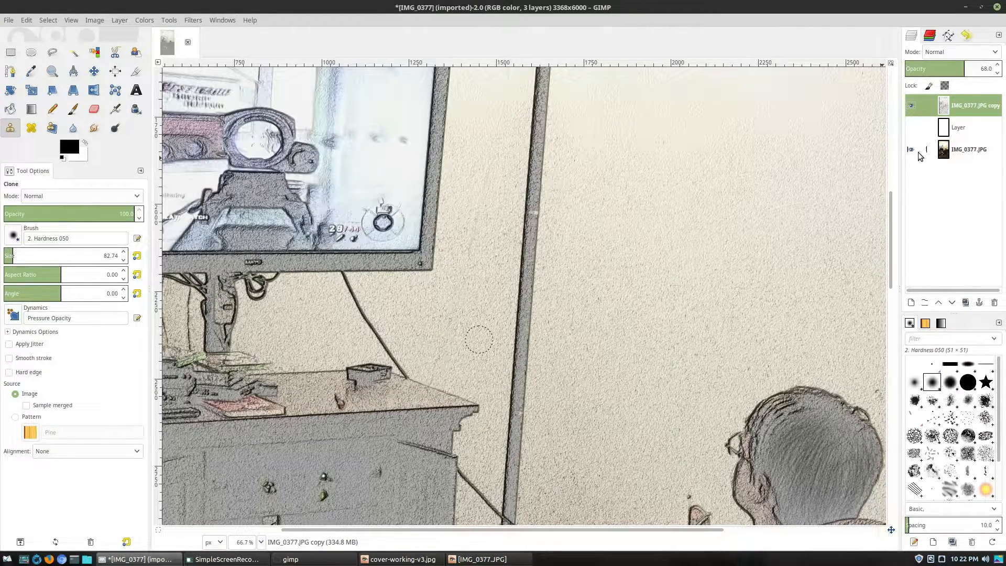
click(911, 106)
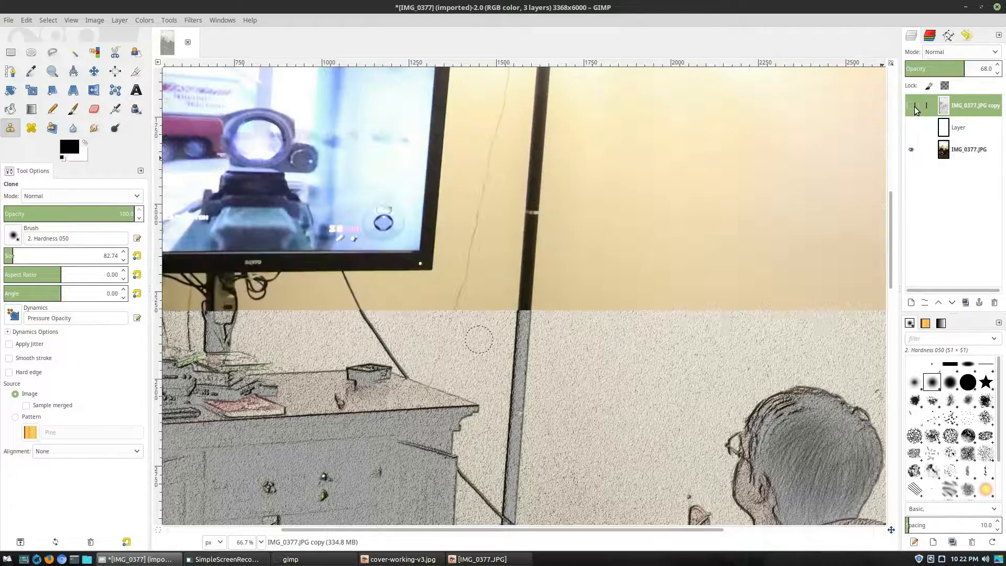
click(912, 105)
scroll(733, 228, down, 3)
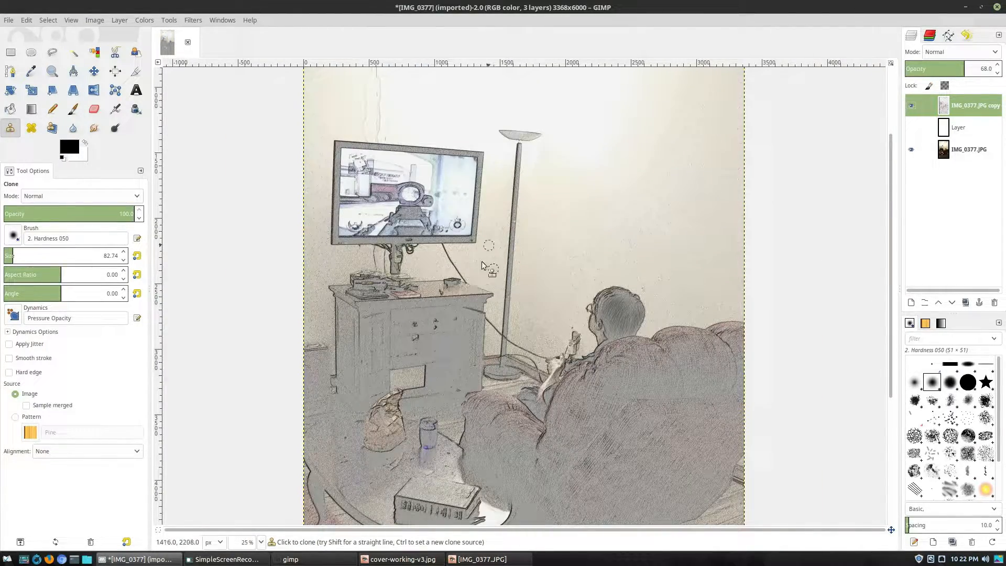
Step: With the sketch layer hidden, clone out the thin wall line between the television and lamp on the original photo layer, brush size 34.74
click(971, 149)
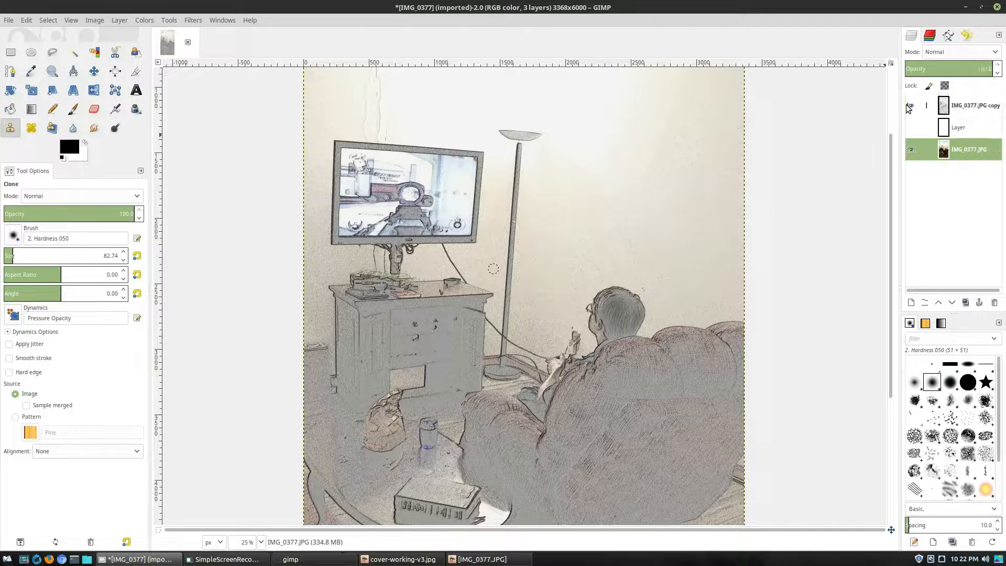
click(912, 106)
key(1)
scroll(490, 230, up, 5)
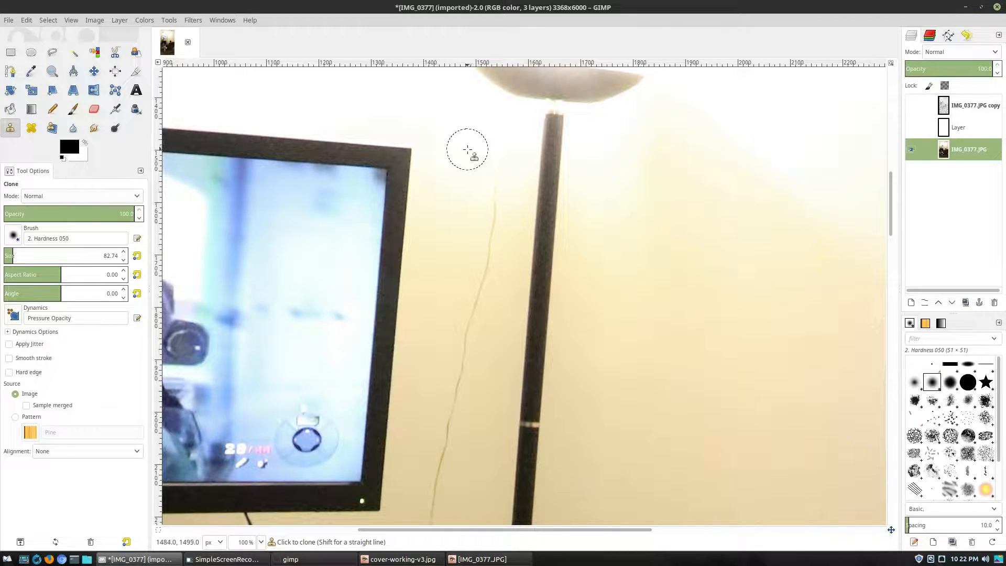
click(124, 260)
click(124, 260)
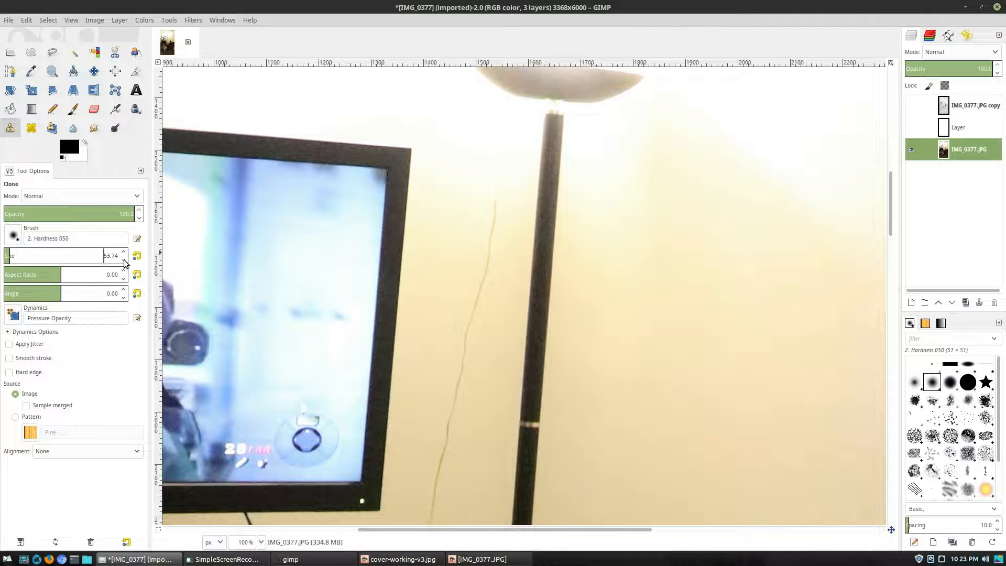
ctrl+click(477, 151)
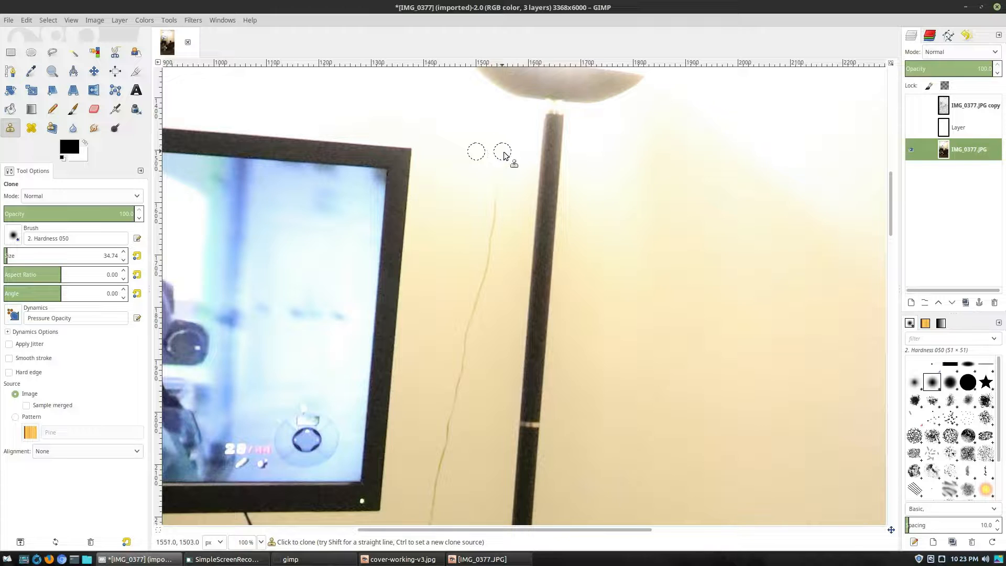
drag(493, 204, 466, 335)
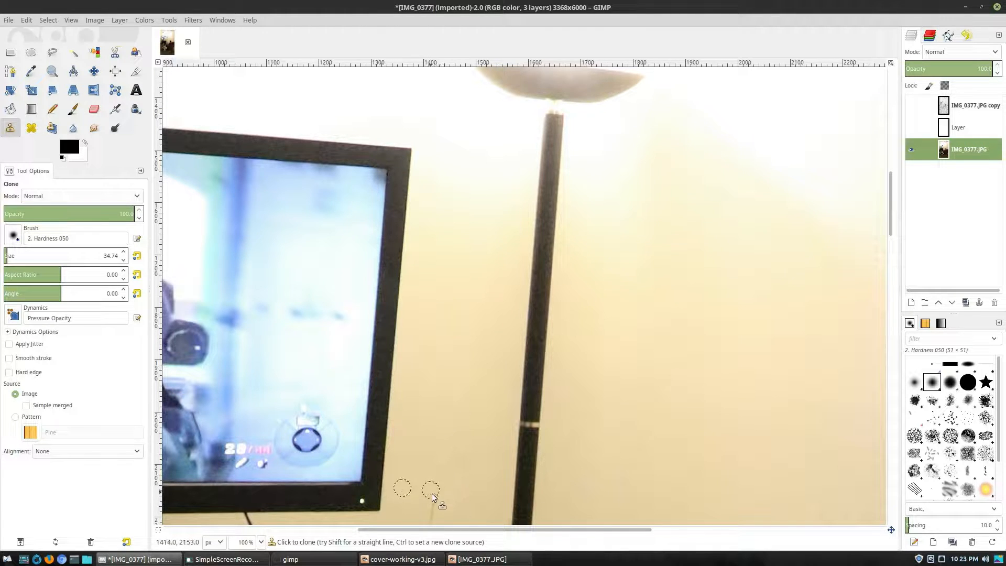
Step: Clone clean wall over the rest of the thin line, from below the television down to the cabinet top
scroll(429, 517, down, 7)
scroll(472, 198, up, 3)
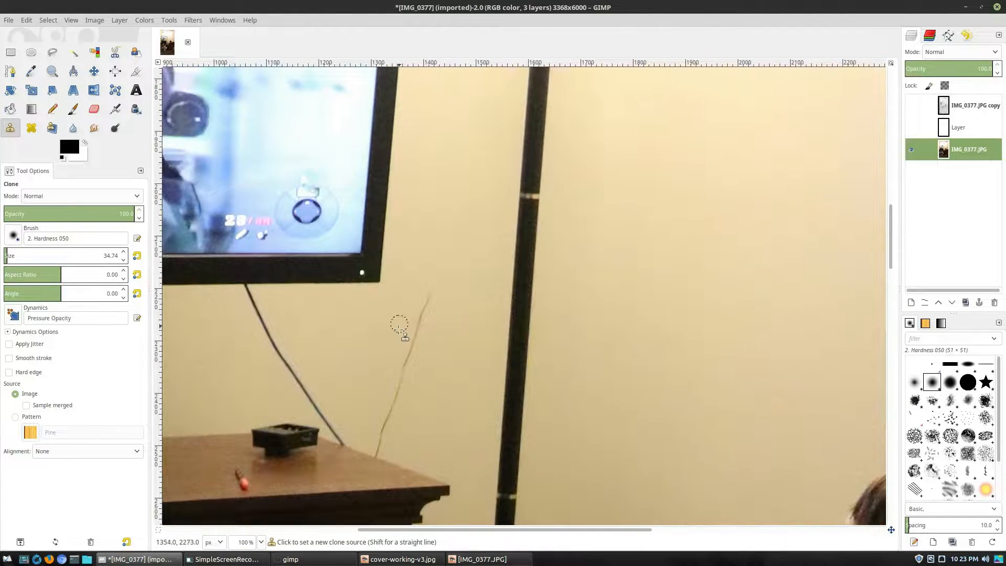
ctrl+click(396, 293)
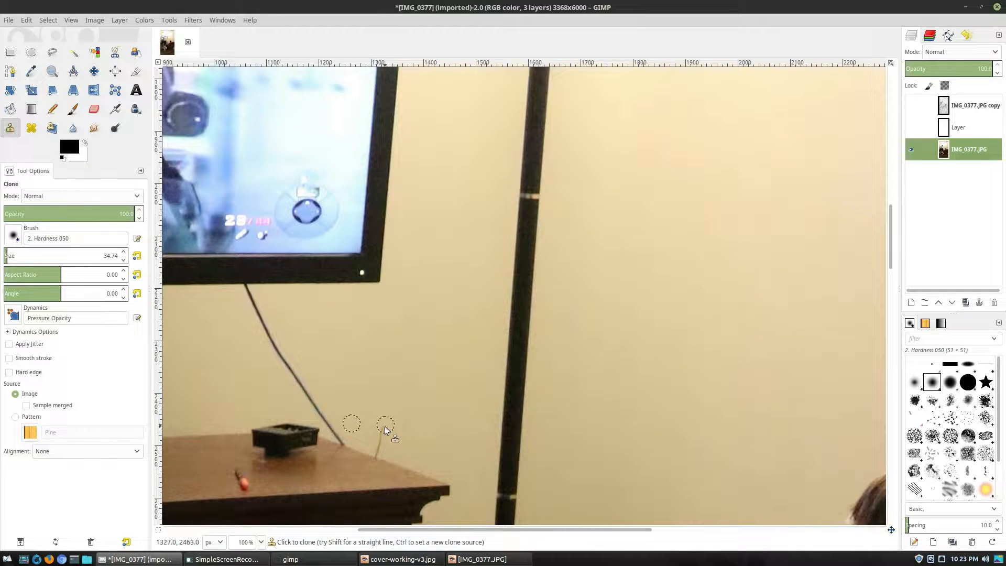
ctrl+click(402, 444)
scroll(381, 452, up, 3)
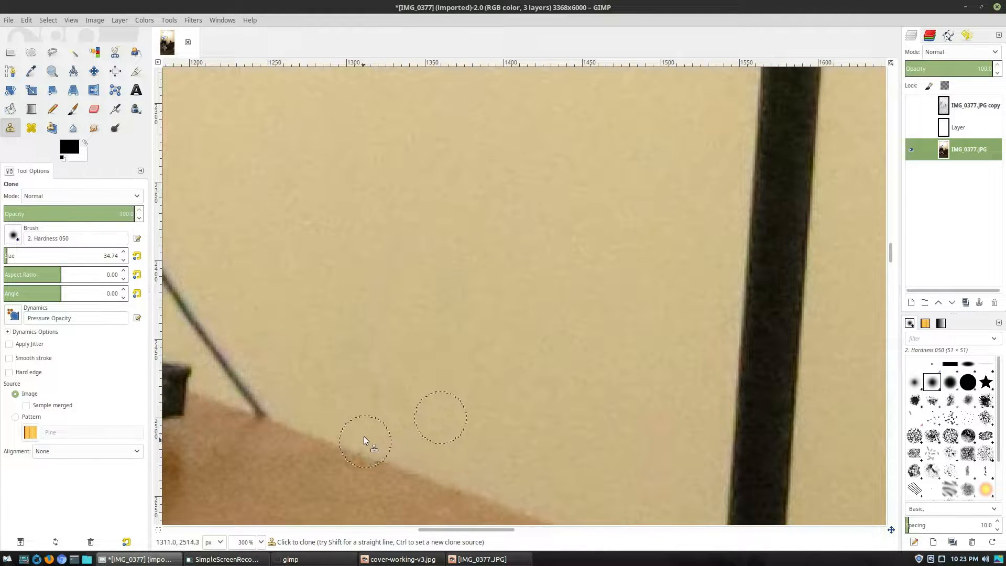
Step: Show the sketch layer again over the retouched photo and check the whole image down to the floor
scroll(443, 390, down, 1)
scroll(443, 391, down, 7)
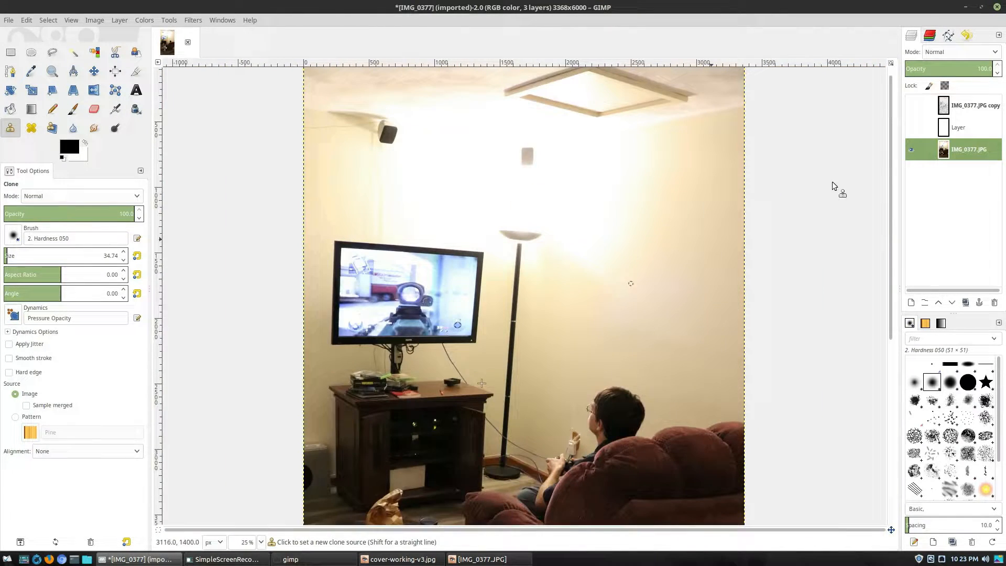
click(910, 106)
scroll(690, 407, down, 5)
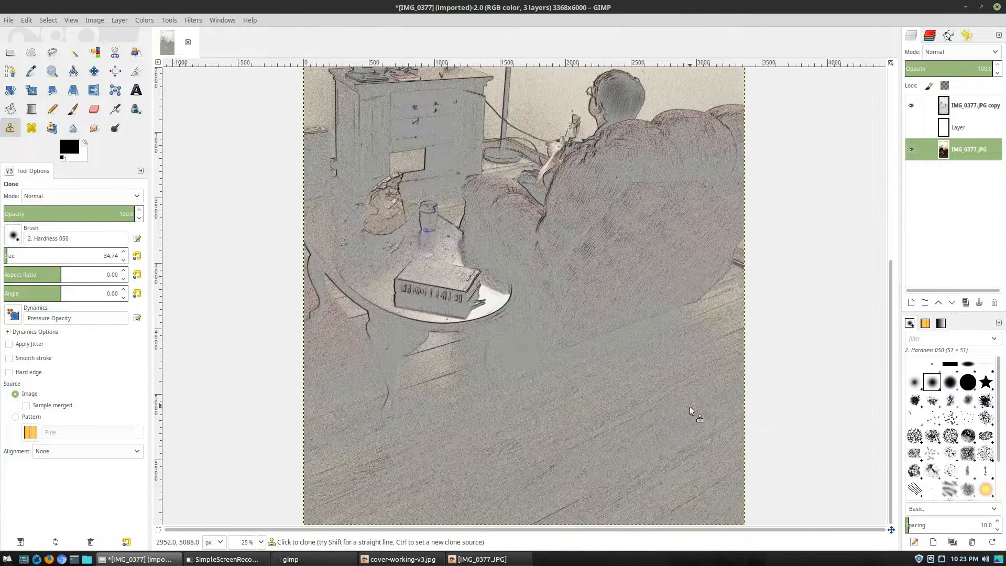
scroll(681, 407, down, 1)
scroll(682, 407, down, 2)
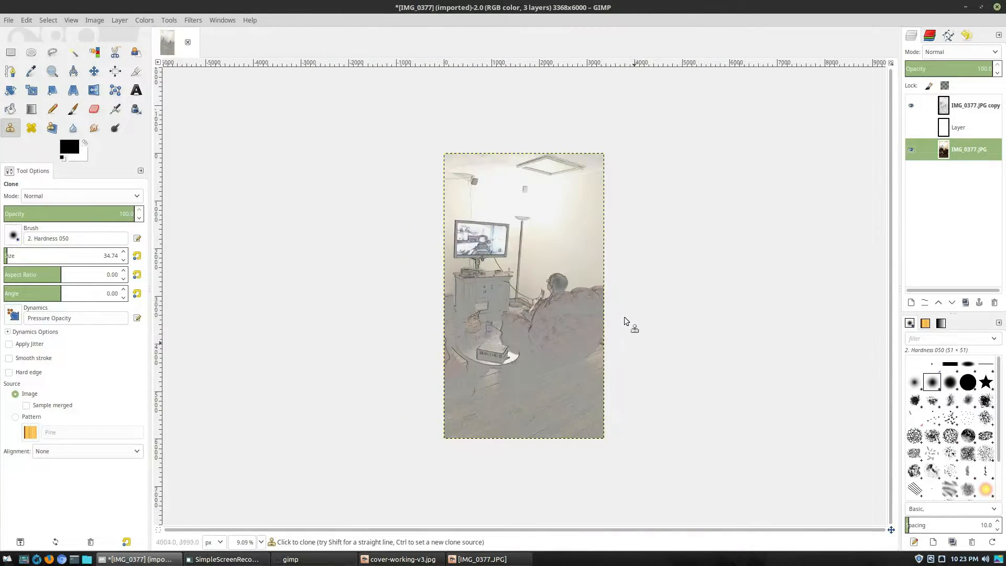
Step: Open the Emboss filter for the original photo layer and move its dialog clear of the image
click(198, 22)
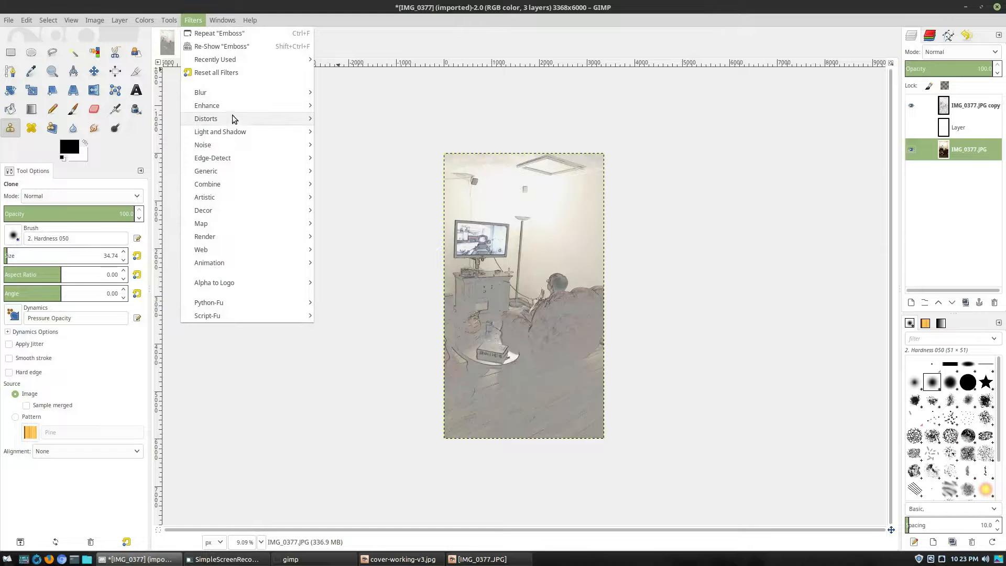
mouse_move(231, 119)
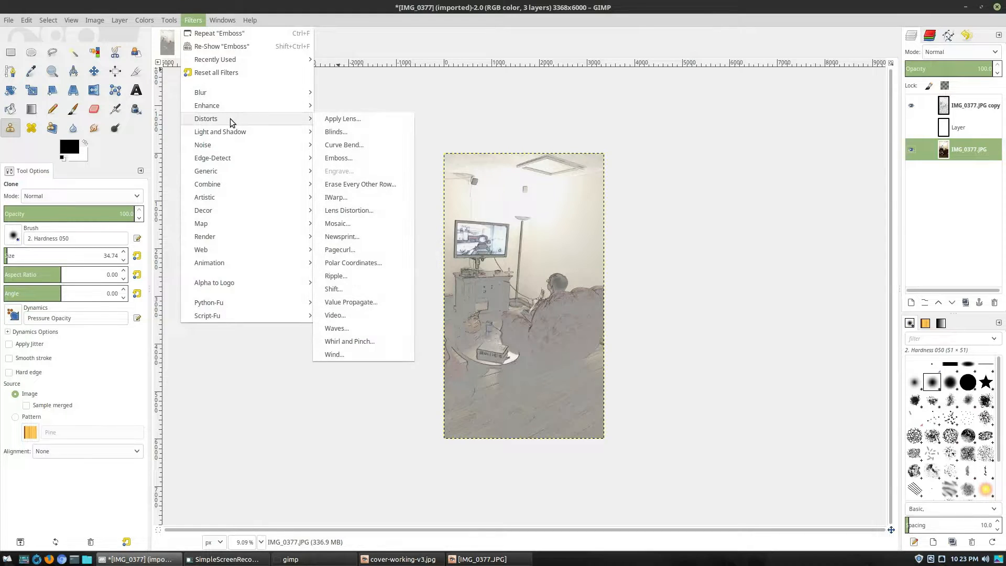
click(352, 157)
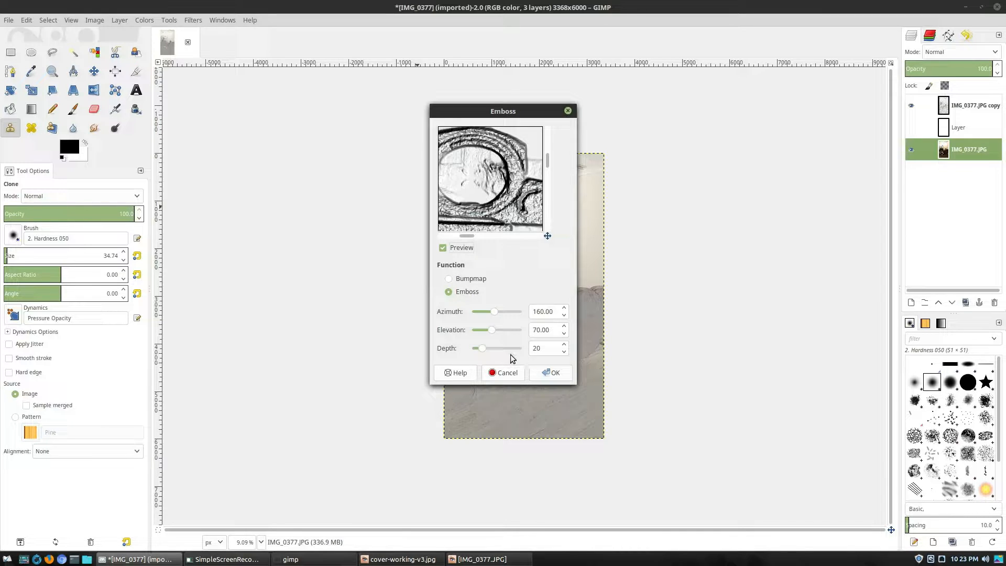
drag(545, 110, 312, 158)
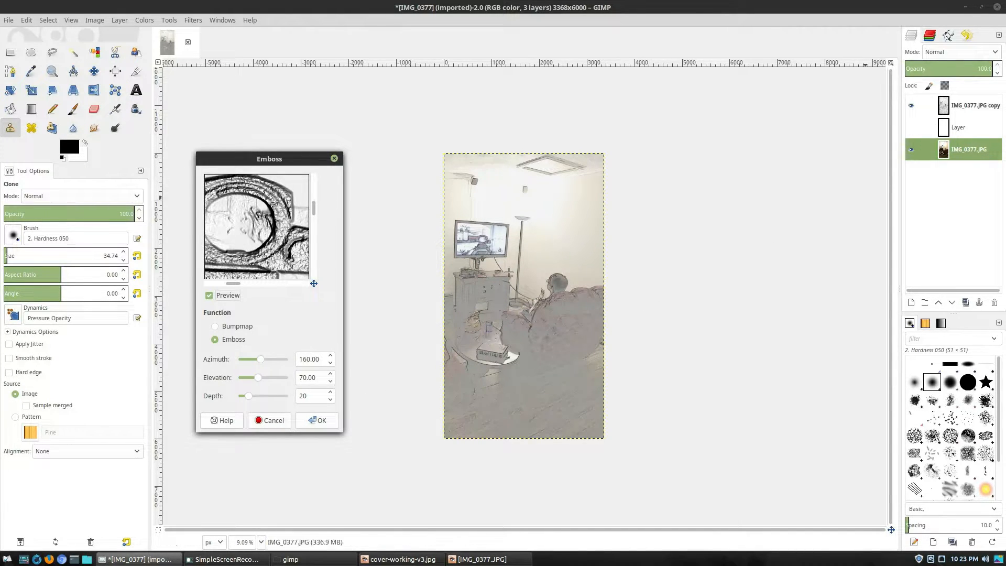
Step: Lower the sketch layer's opacity to 44% and check how it blends with the photo around the sofa and cabinet
click(968, 106)
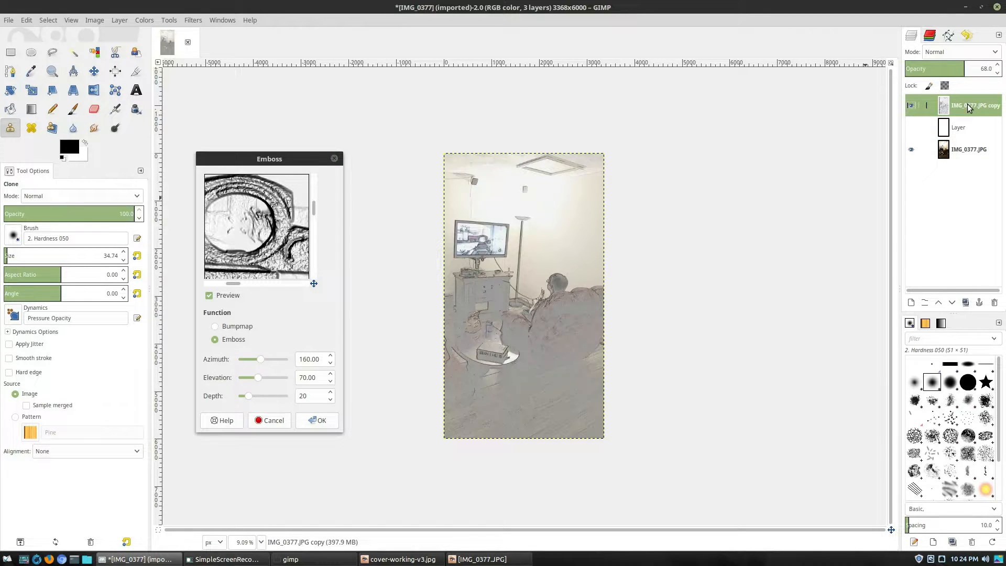
click(998, 65)
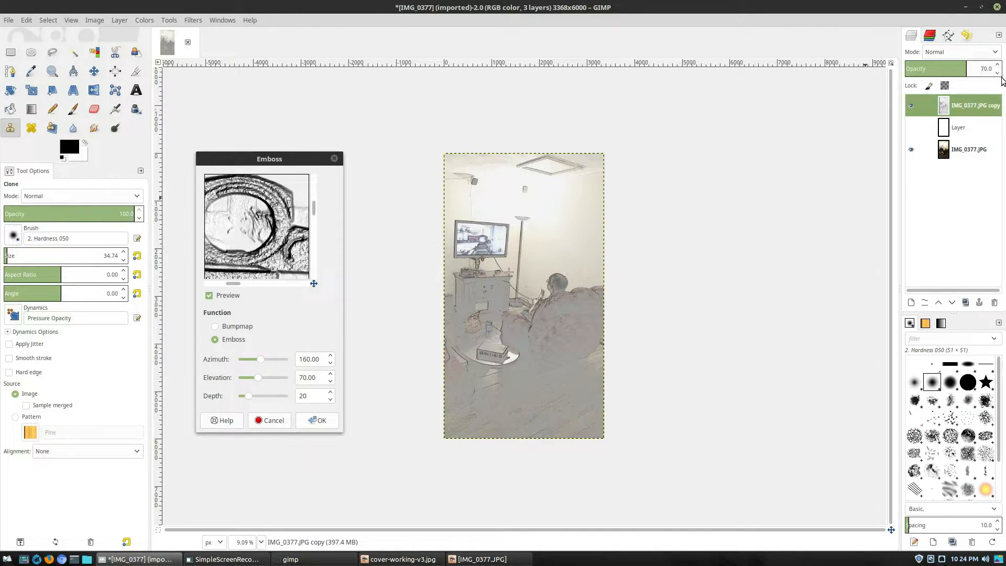
click(998, 74)
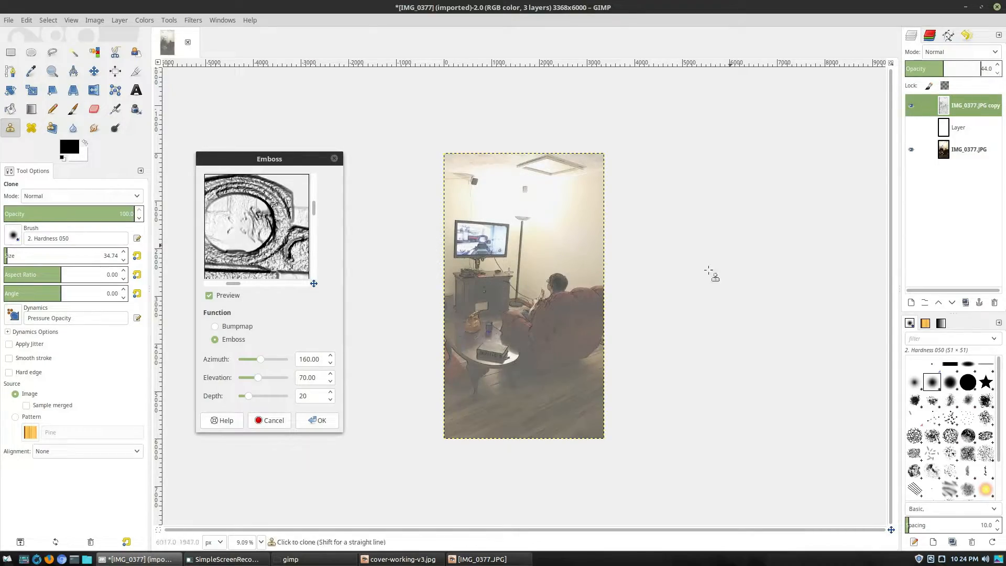
scroll(714, 274, up, 5)
scroll(715, 287, down, 4)
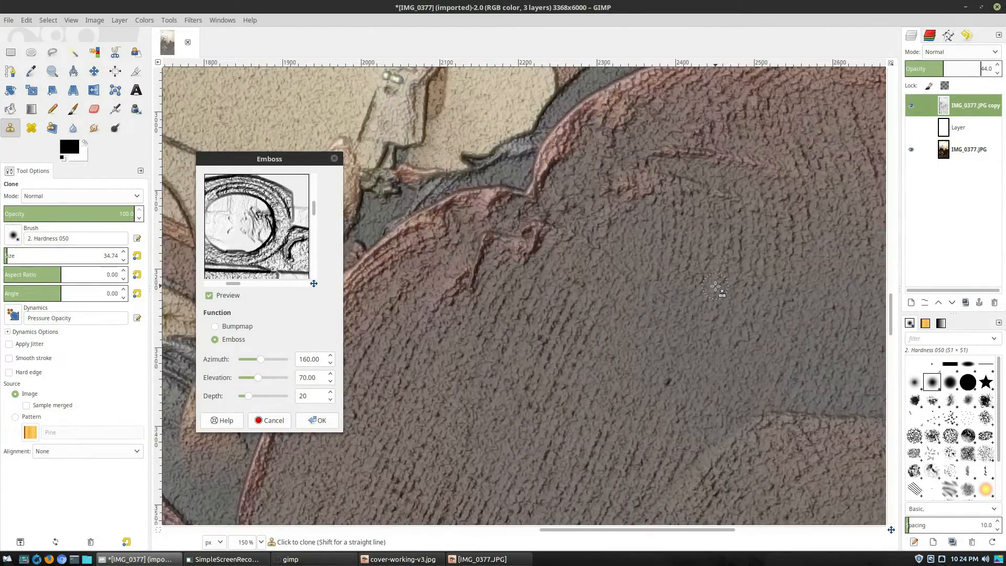
scroll(561, 323, up, 2)
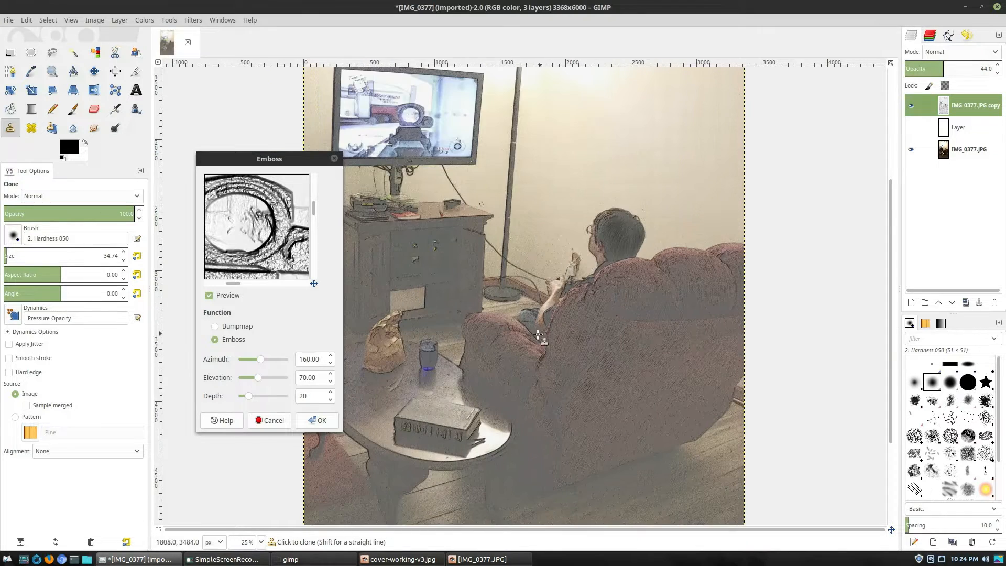
scroll(543, 330, down, 1)
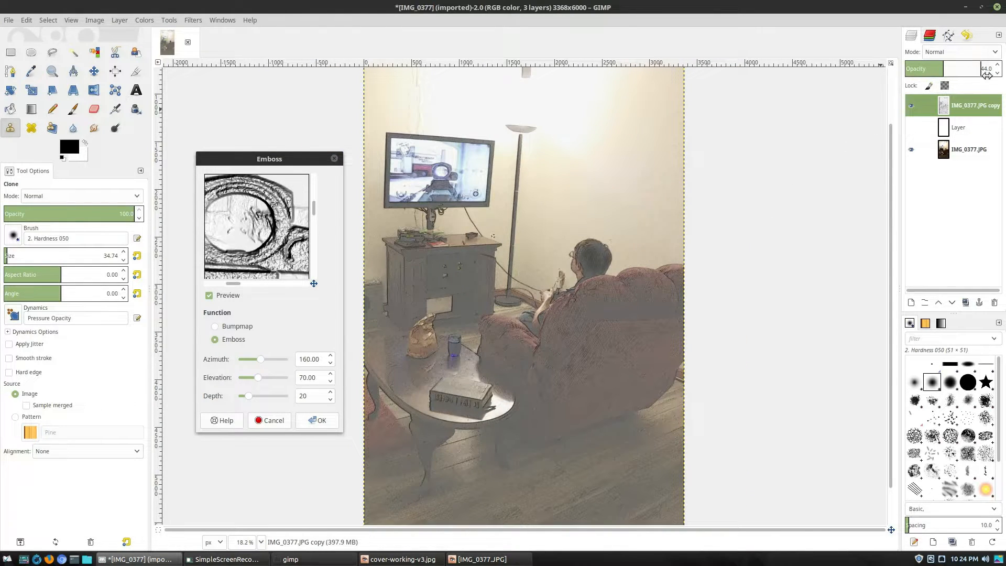
Step: Try higher opacities for the sketch layer, settle on 58%, and check the blend around the television, lamp and seated person
scroll(998, 67, up, 8)
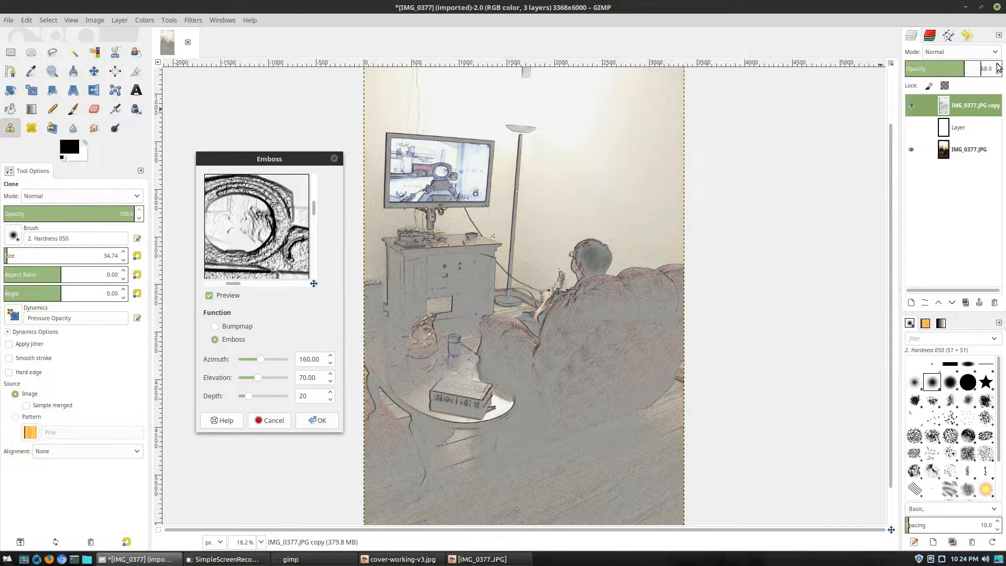
scroll(999, 67, up, 2)
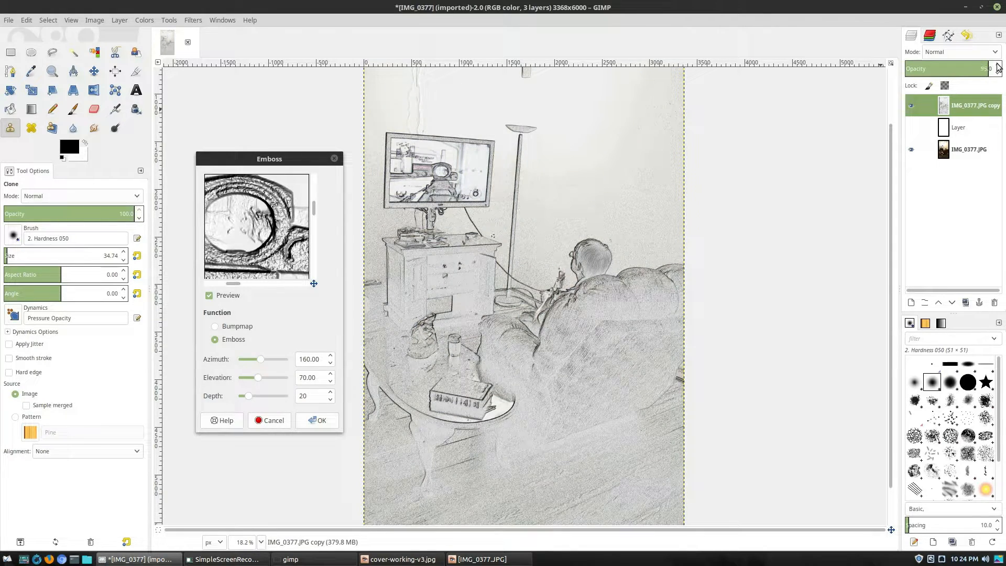
scroll(1000, 77, down, 7)
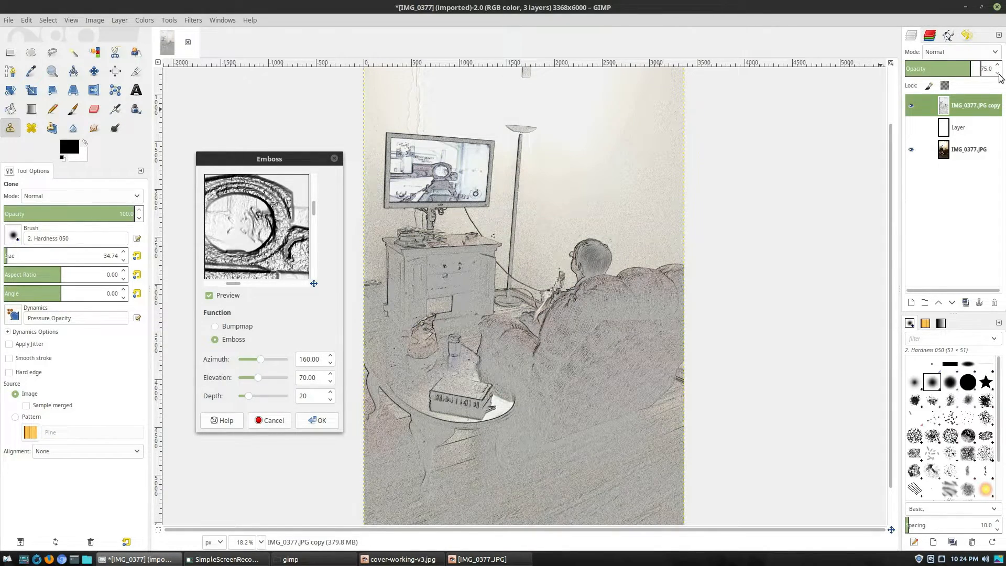
scroll(508, 196, up, 3)
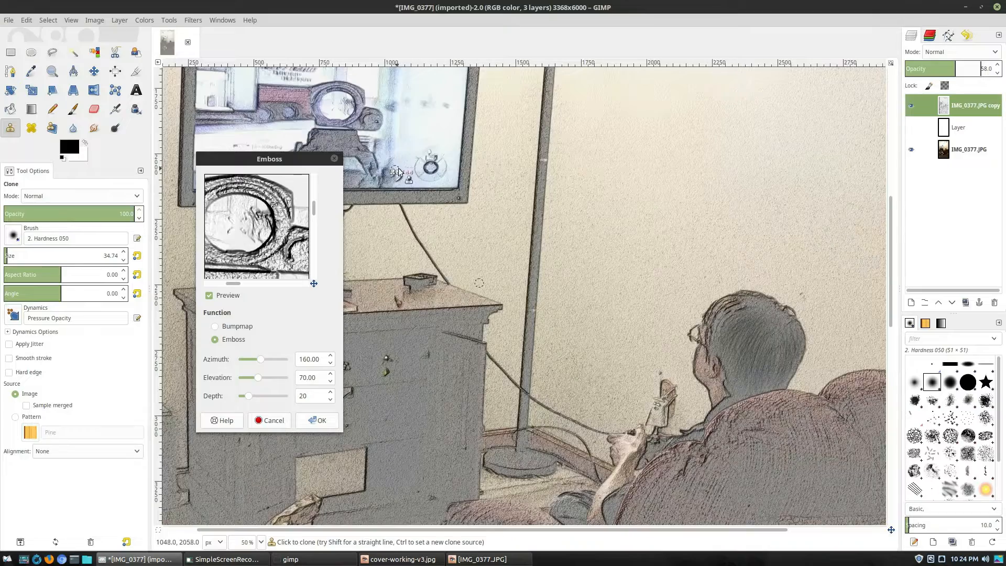
scroll(439, 225, up, 3)
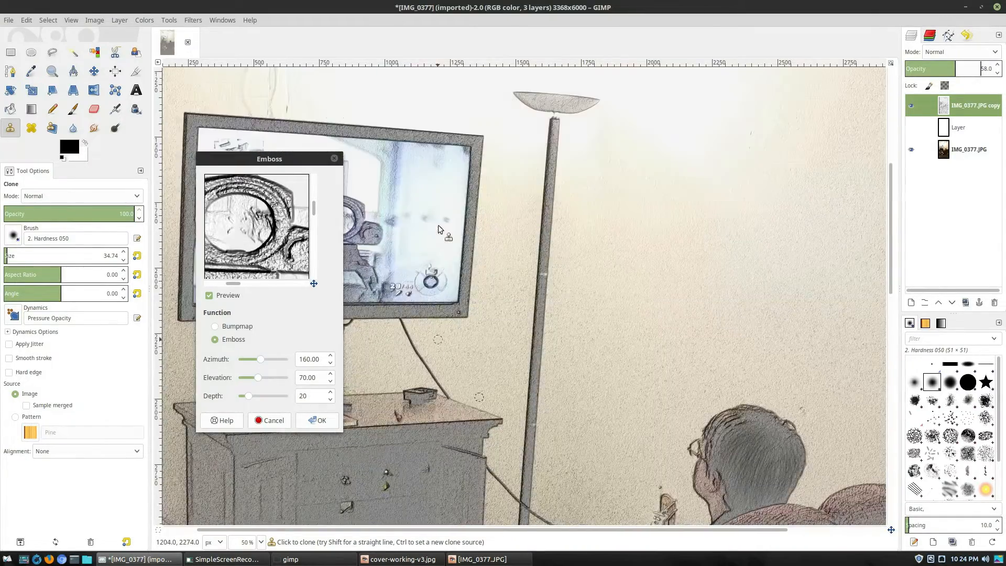
scroll(658, 285, down, 4)
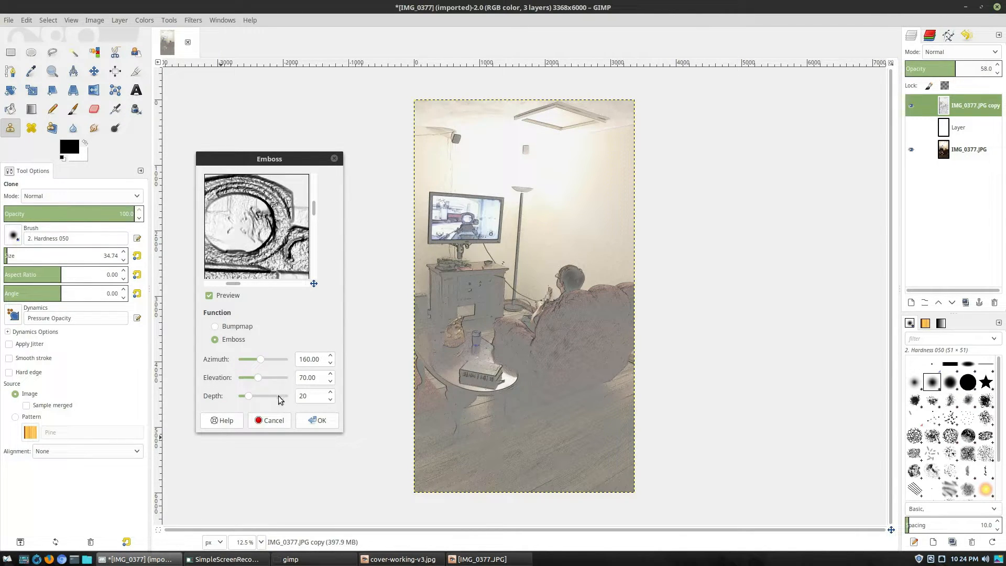
Step: Bring up the finished book cover cover-working-v3.jpg beside the image for comparison
click(427, 560)
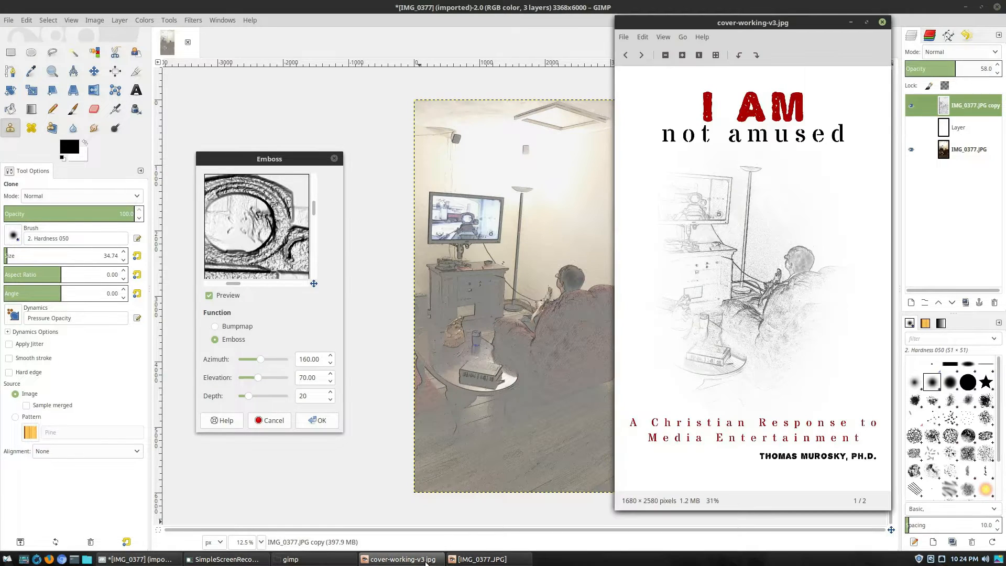